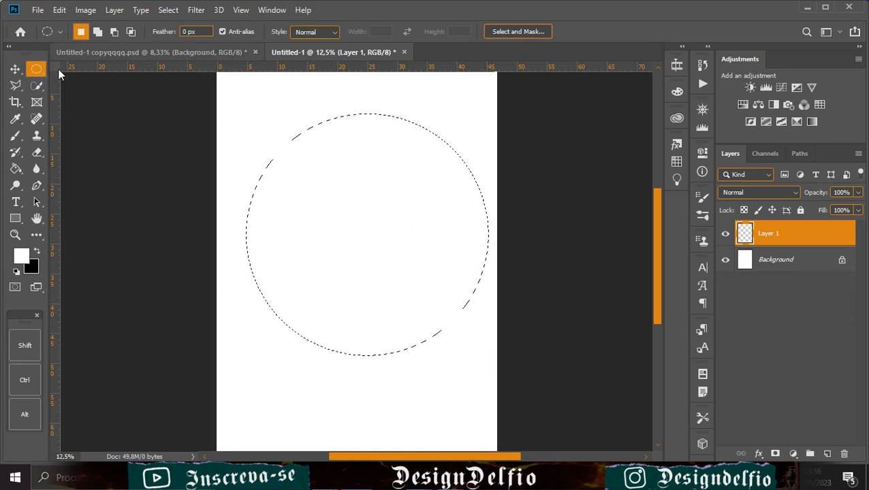
- Fill the circular selection with black, shift the circle slightly left to centre it on the page, and deselect
{"action": "left_click", "coordinate": [37, 251]}
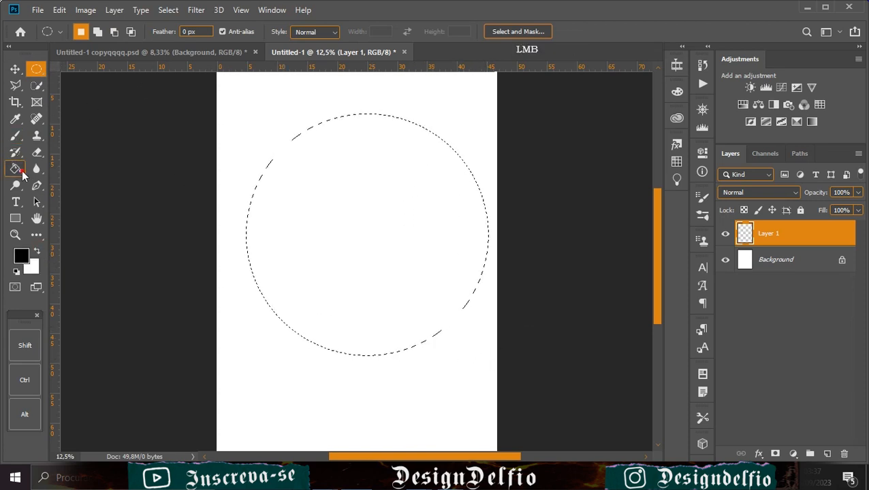
{"action": "left_click", "coordinate": [16, 169]}
{"action": "left_click", "coordinate": [306, 201]}
{"action": "left_click", "coordinate": [15, 70]}
{"action": "mouse_move", "coordinate": [363, 228]}
{"action": "left_mouse_down"}
{"action": "mouse_move", "coordinate": [342, 226]}
{"action": "mouse_move", "coordinate": [353, 228]}
{"action": "left_mouse_up"}
{"action": "key", "text": "ctrl+d"}
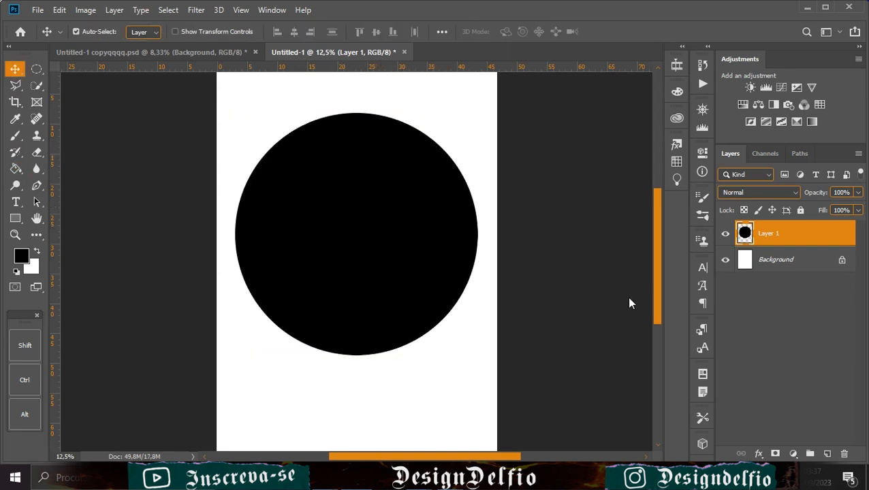
- Draw a thin horizontal rectangle shape, about 3392 by 12 px, across the middle of the black circle
{"action": "key", "text": "u"}
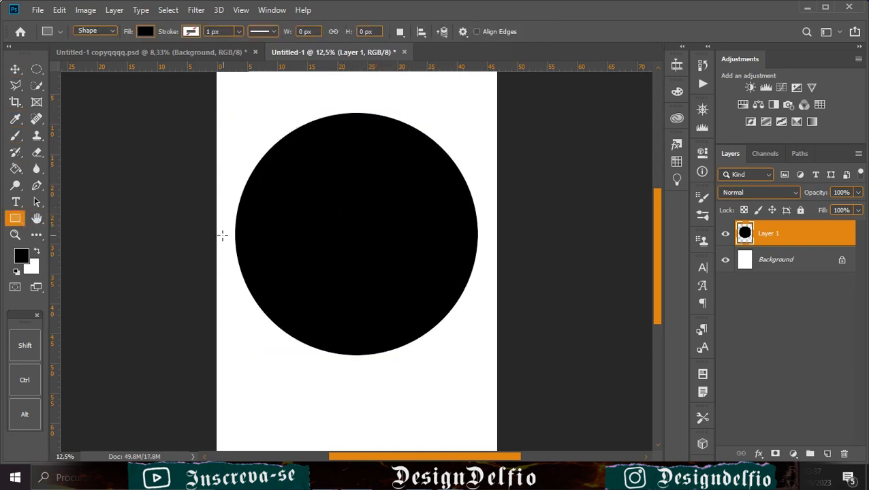
{"action": "left_click", "coordinate": [827, 454]}
{"action": "left_click_drag", "start_coordinate": [224, 233], "coordinate": [495, 234]}
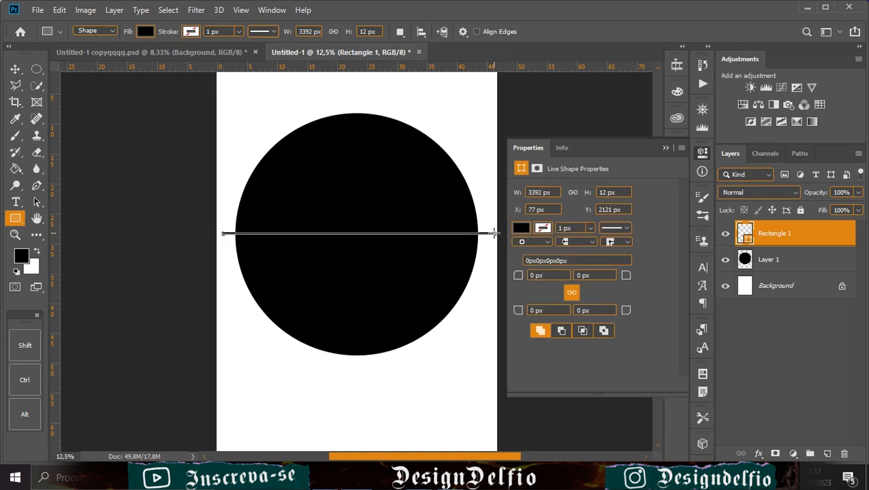
{"action": "left_click", "coordinate": [669, 148]}
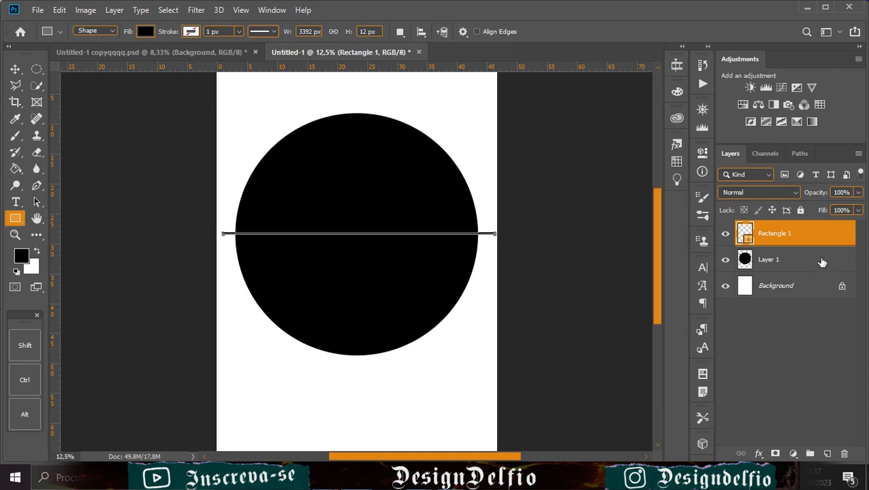
- Change the thin rectangle's fill colour to white and deselect the layer
{"action": "left_click", "coordinate": [145, 31]}
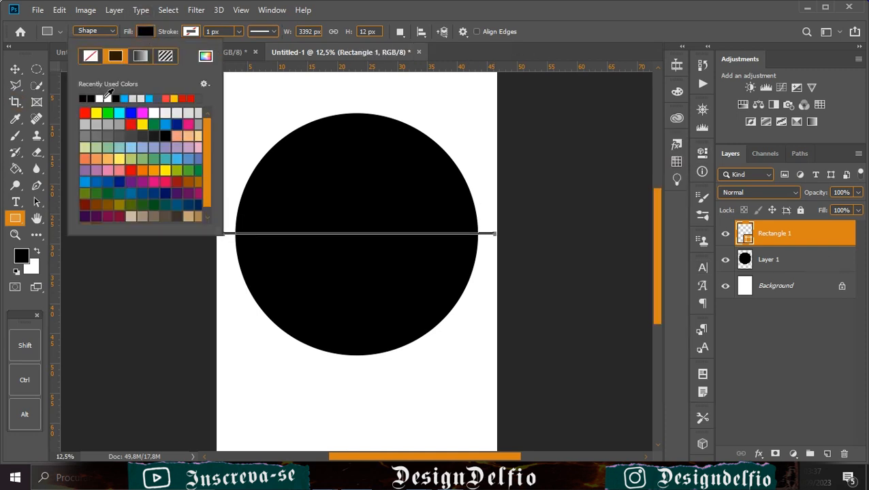
{"action": "left_click", "coordinate": [103, 98]}
{"action": "left_click", "coordinate": [572, 7]}
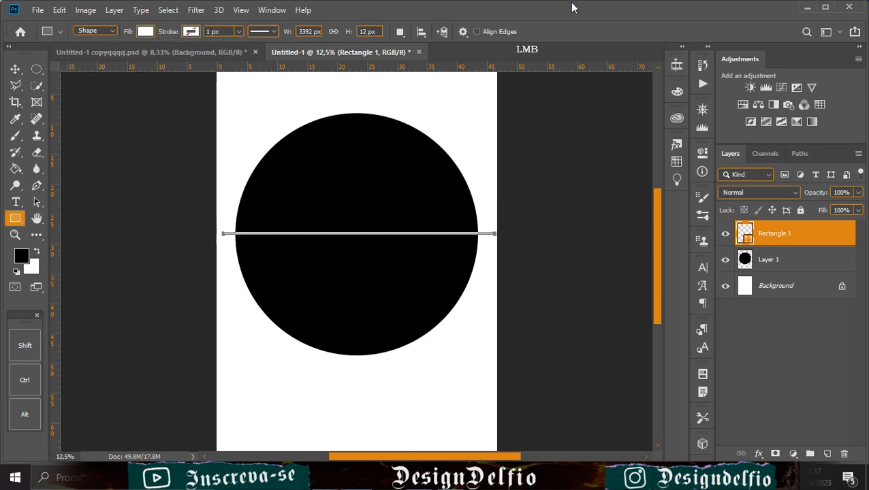
{"action": "left_click", "coordinate": [15, 69]}
{"action": "left_click", "coordinate": [759, 375]}
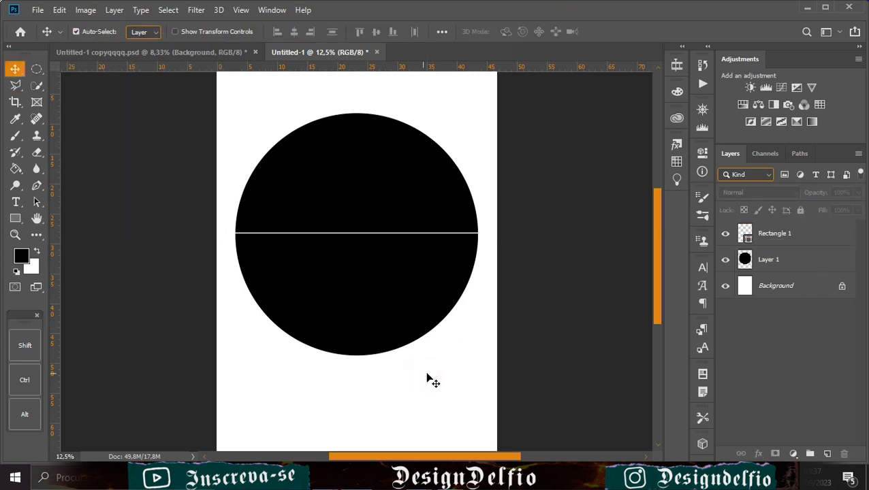
- Thicken the white line across the circle by stretching its height with Free Transform
{"action": "left_click", "coordinate": [783, 233]}
{"action": "key", "text": "ctrl+plus"}
{"action": "key", "text": "ctrl+plus"}
{"action": "key", "text": "ctrl+plus"}
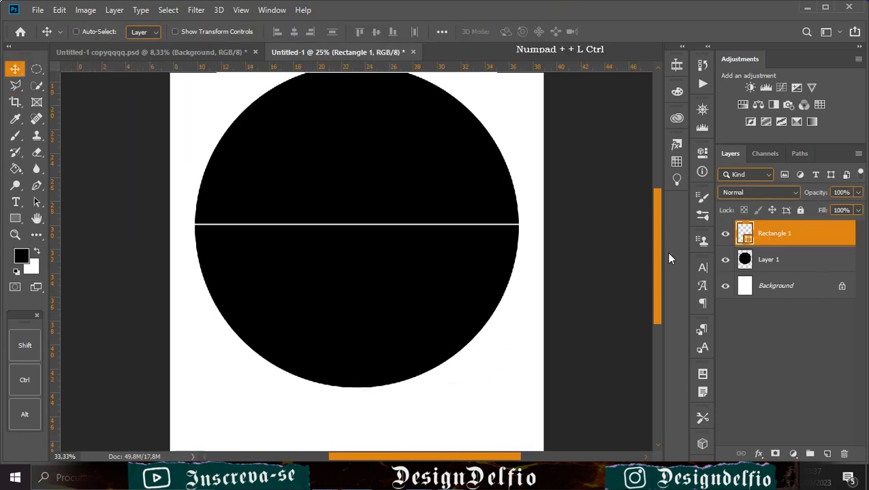
{"action": "key", "text": "ctrl+t"}
{"action": "left_click_drag", "start_coordinate": [366, 185], "coordinate": [366, 180]}
{"action": "left_click", "coordinate": [613, 31]}
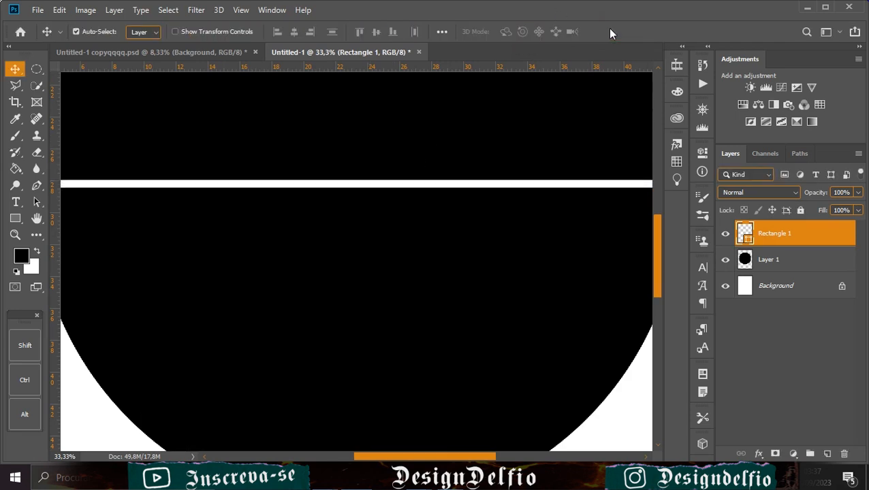
{"action": "key", "text": "ctrl+minus"}
{"action": "key", "text": "ctrl+minus"}
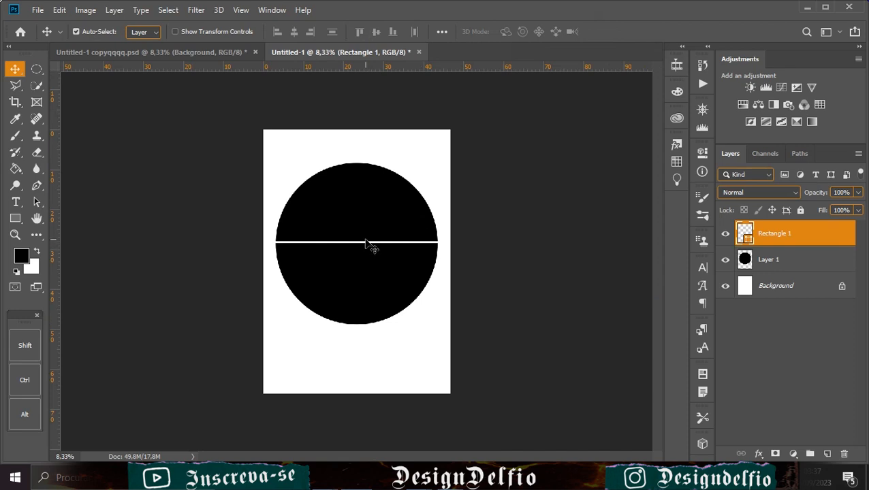
- Rotate the white line clockwise so it slopes from upper left to lower right across the circle
{"action": "left_click", "coordinate": [364, 277]}
{"action": "left_click", "coordinate": [413, 243]}
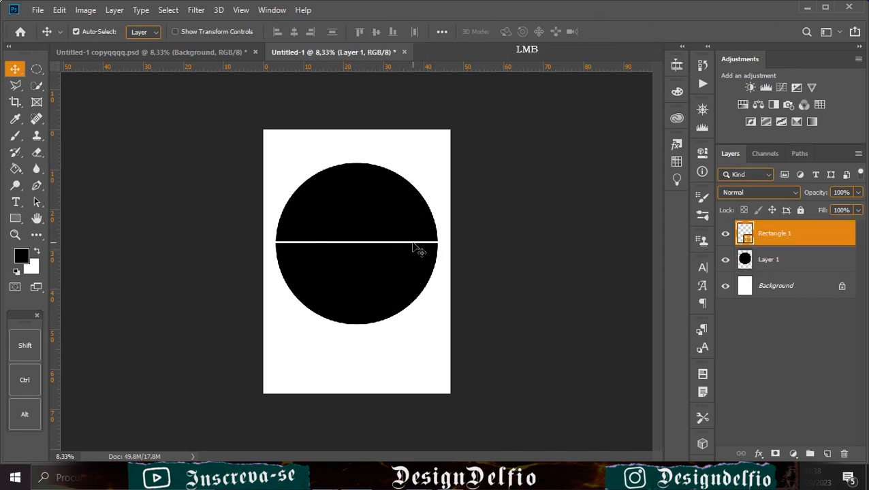
{"action": "key", "text": "ctrl+t"}
{"action": "left_click_drag", "start_coordinate": [443, 228], "coordinate": [450, 264]}
{"action": "left_click", "coordinate": [535, 32]}
{"action": "left_click", "coordinate": [396, 186]}
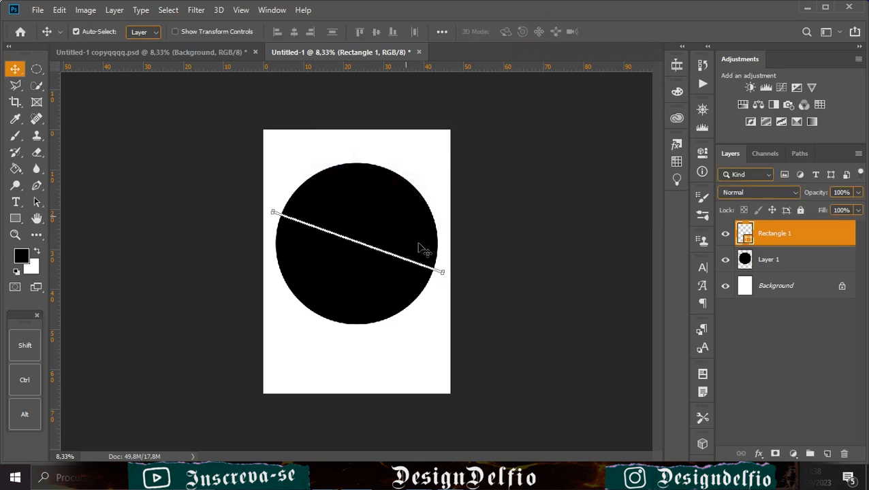
- Duplicate the slanted white line layer
{"action": "key", "text": "ctrl+t"}
{"action": "left_click", "coordinate": [422, 195]}
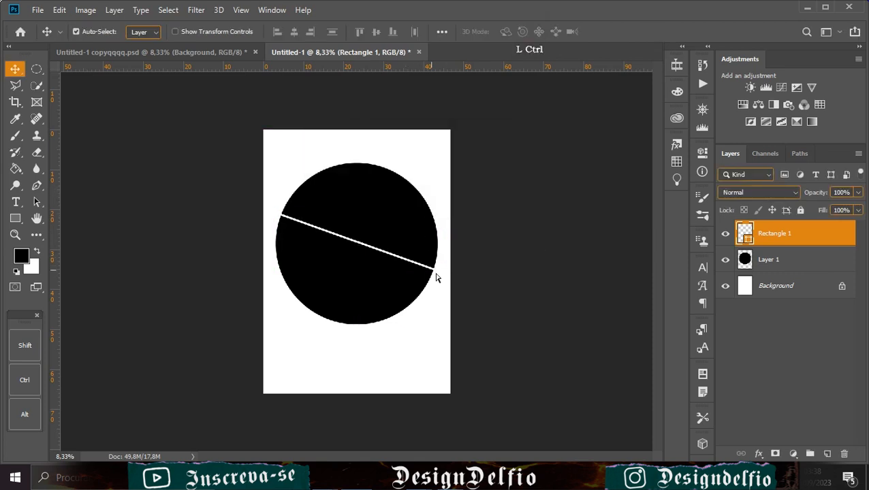
{"action": "key", "text": "ctrl+j"}
{"action": "key", "text": "ctrl+t"}
{"action": "left_click_drag", "start_coordinate": [407, 188], "coordinate": [455, 245]}
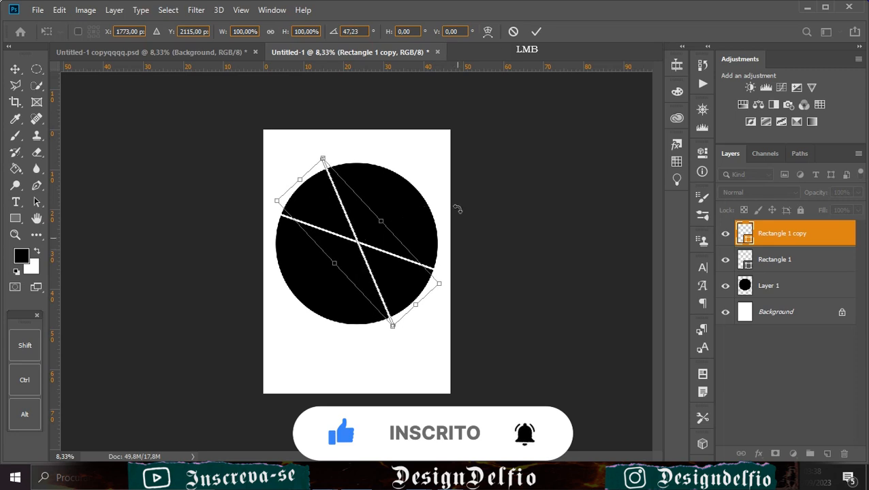
{"action": "left_click", "coordinate": [514, 32]}
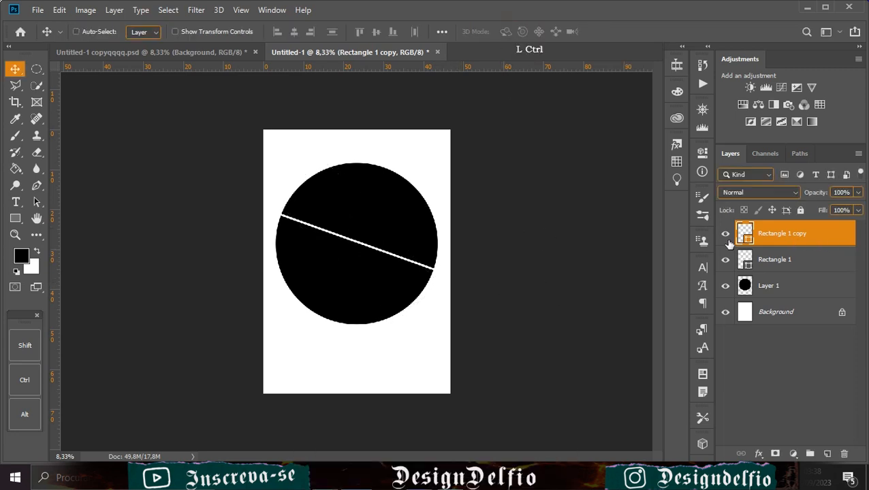
- Rotate the duplicated line into a steep diagonal crossing the first line at the circle's centre
{"action": "key", "text": "ctrl+t"}
{"action": "left_click_drag", "start_coordinate": [375, 167], "coordinate": [288, 133]}
{"action": "left_click", "coordinate": [614, 32]}
- Duplicate the steep line and rotate the copy so it rises gently from lower left to upper right
{"action": "key", "text": "ctrl+j"}
{"action": "key", "text": "ctrl+t"}
{"action": "left_click_drag", "start_coordinate": [435, 204], "coordinate": [431, 264]}
{"action": "left_click", "coordinate": [615, 31]}
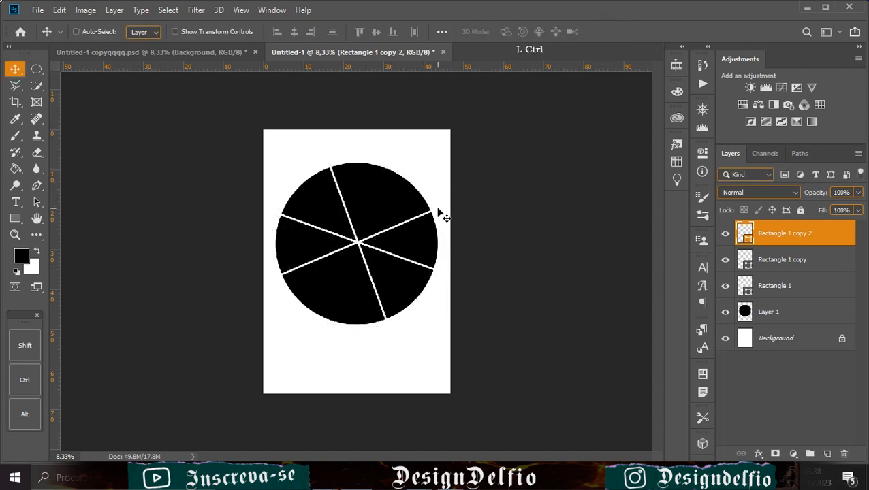
- Add a fourth dividing line by duplicating the line layer and rotating the copy by 57.21°
{"action": "key", "text": "ctrl+j"}
{"action": "key", "text": "ctrl+t"}
{"action": "left_click_drag", "start_coordinate": [448, 209], "coordinate": [467, 236]}
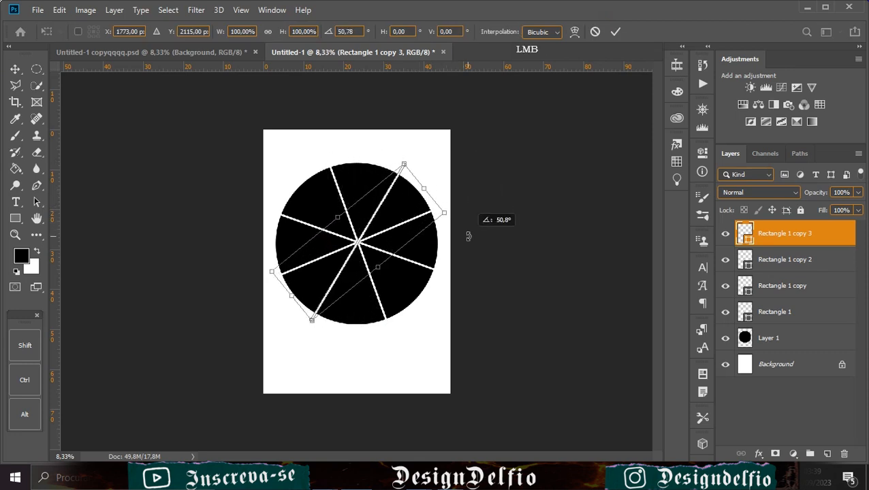
{"action": "left_click_drag", "start_coordinate": [468, 237], "coordinate": [475, 249]}
{"action": "left_click", "coordinate": [617, 32]}
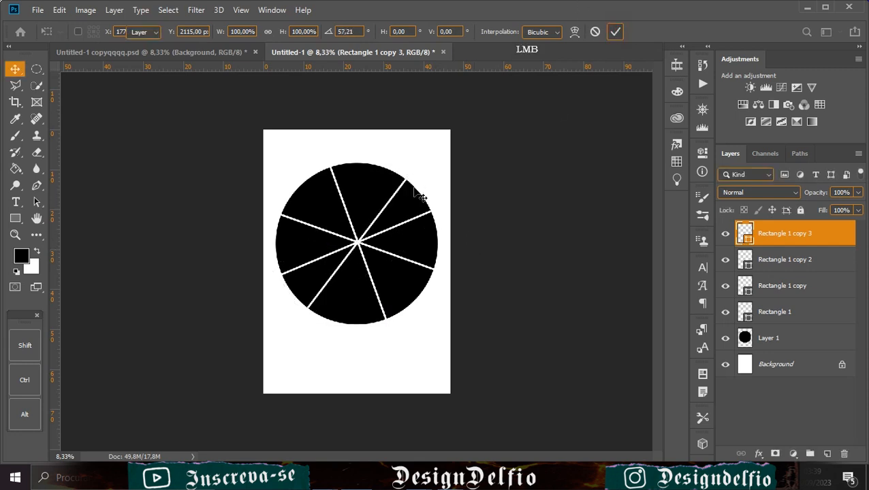
- Duplicate the newest line and rotate the copy counterclockwise into a steeper fifth dividing line
{"action": "key", "text": "ctrl+j"}
{"action": "key", "text": "ctrl+t"}
{"action": "left_click_drag", "start_coordinate": [411, 145], "coordinate": [358, 126]}
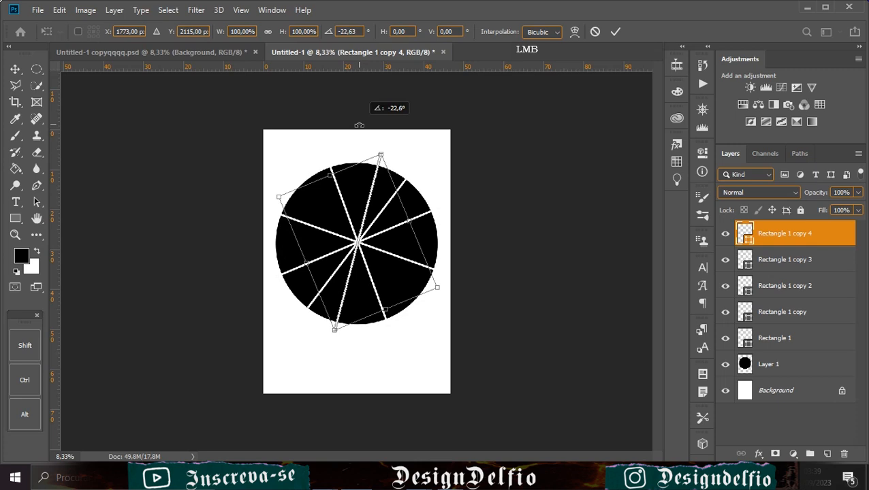
{"action": "left_click_drag", "start_coordinate": [360, 125], "coordinate": [369, 130]}
{"action": "key", "text": "Return"}
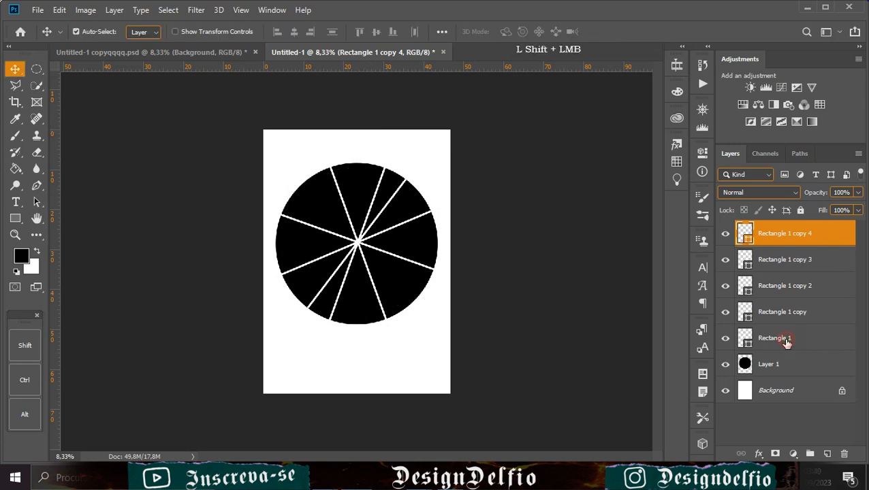
- Combine all five Rectangle line layers into one Smart Object
{"action": "left_click", "coordinate": [786, 343], "text": "shift"}
{"action": "right_click", "coordinate": [817, 264]}
{"action": "left_click", "coordinate": [687, 371]}
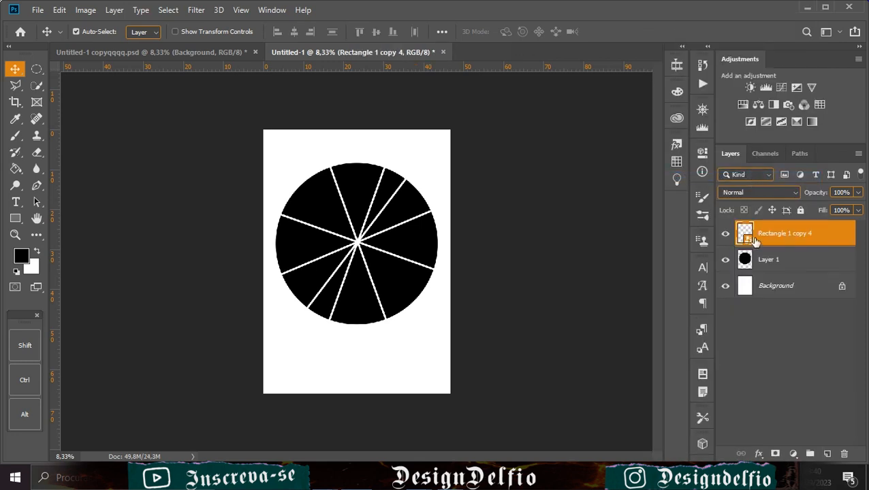
- Cut the line shapes out of the black circle with an inverted layer mask and hide the combined lines layer
{"action": "left_click", "coordinate": [745, 233], "text": "ctrl"}
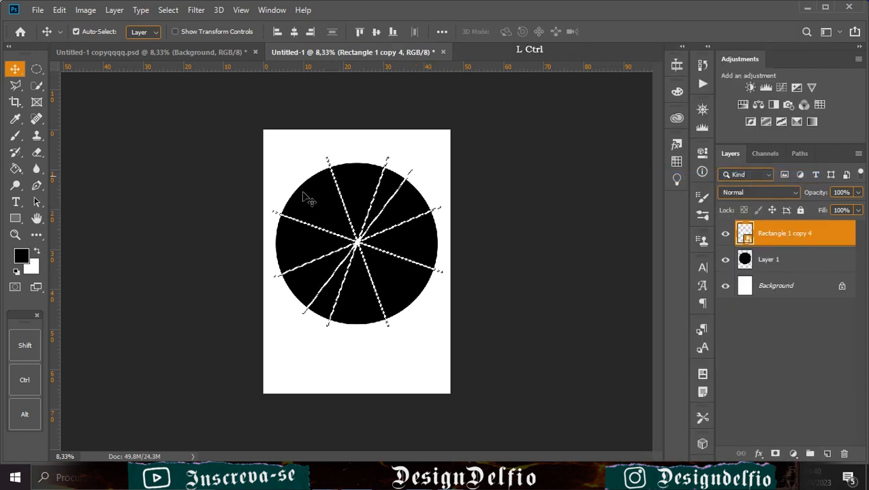
{"action": "left_click", "coordinate": [774, 262]}
{"action": "left_click", "coordinate": [774, 453]}
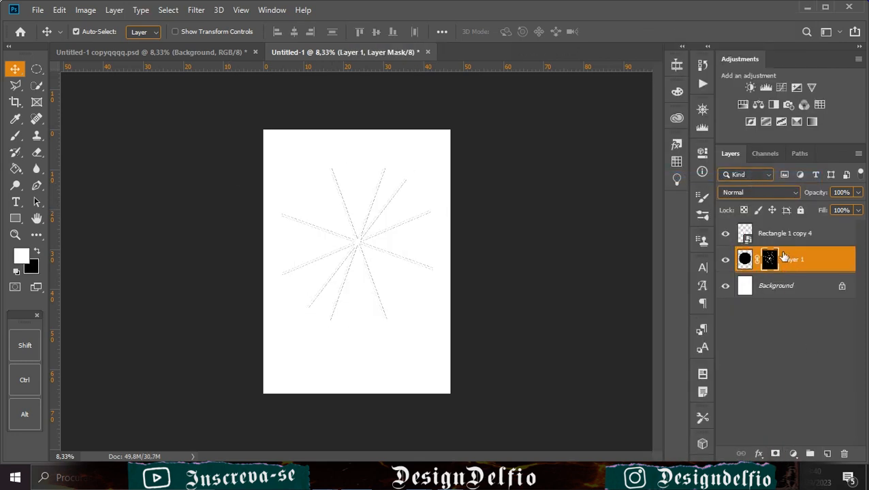
{"action": "key", "text": "ctrl+i"}
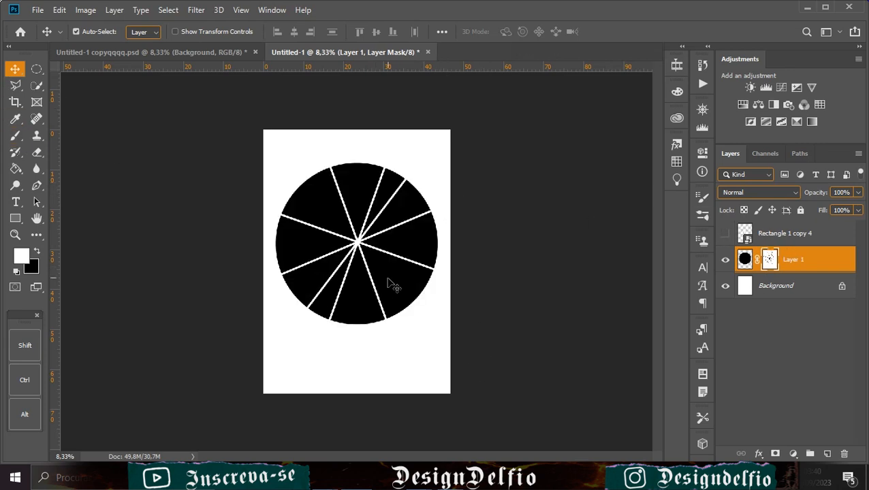
- Convert the masked circle layer to a Smart Object
{"action": "right_click", "coordinate": [816, 255]}
{"action": "left_click", "coordinate": [732, 179]}
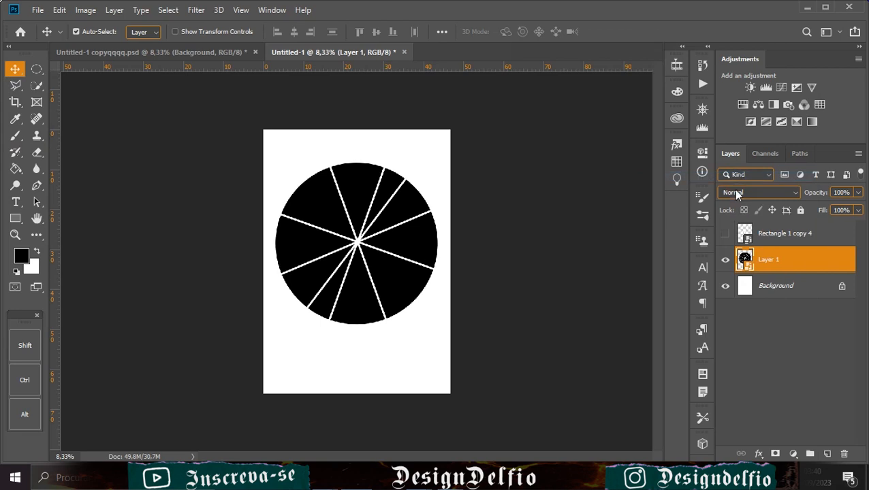
{"action": "key", "text": "ctrl+plus"}
{"action": "left_click_drag", "start_coordinate": [430, 252], "coordinate": [396, 293]}
- Rasterize the circle layer and move its top wedge, selected with the Magic Wand, upward away from the centre
{"action": "left_click", "coordinate": [16, 84]}
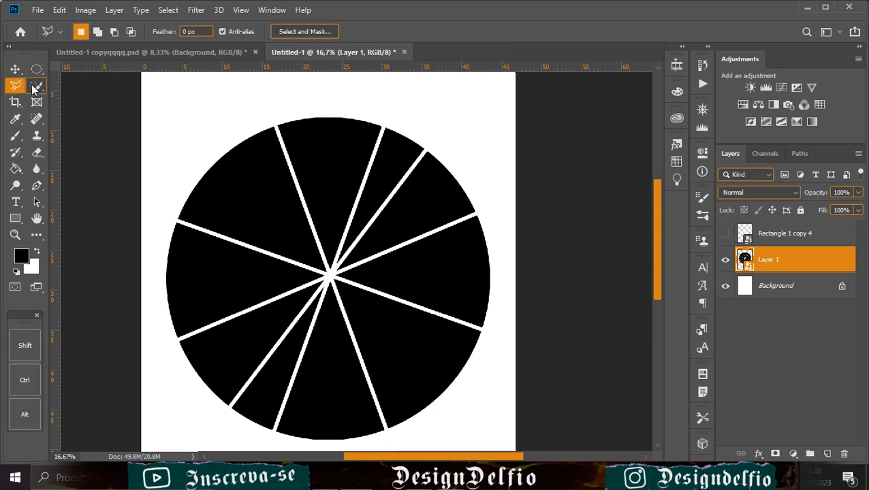
{"action": "right_click", "coordinate": [34, 88]}
{"action": "left_click", "coordinate": [70, 97]}
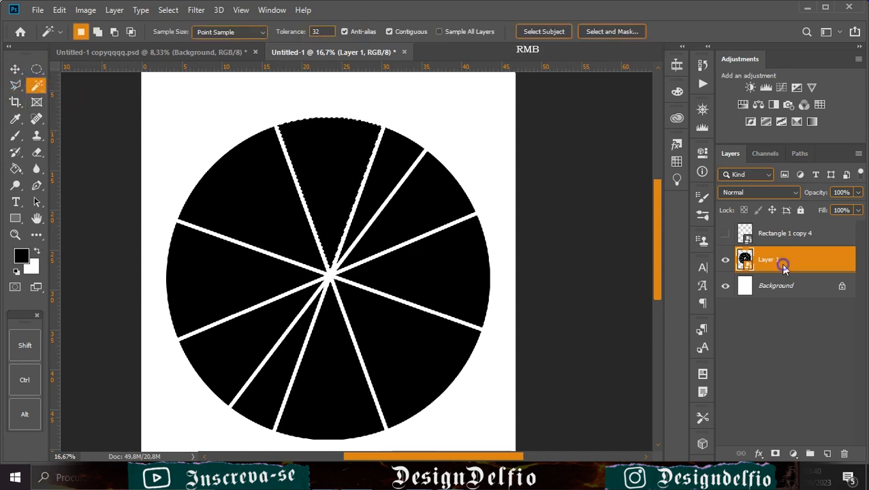
{"action": "right_click", "coordinate": [835, 258]}
{"action": "left_click", "coordinate": [676, 226]}
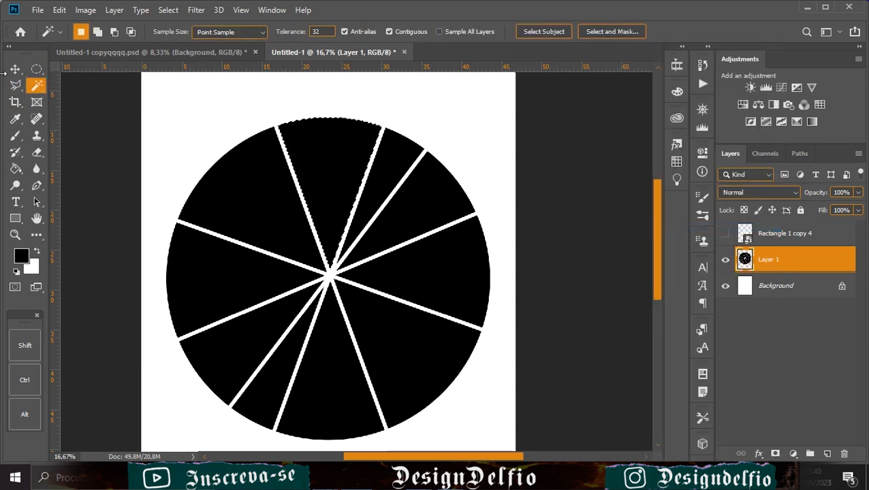
{"action": "left_click", "coordinate": [14, 69]}
{"action": "left_click_drag", "start_coordinate": [316, 174], "coordinate": [307, 169]}
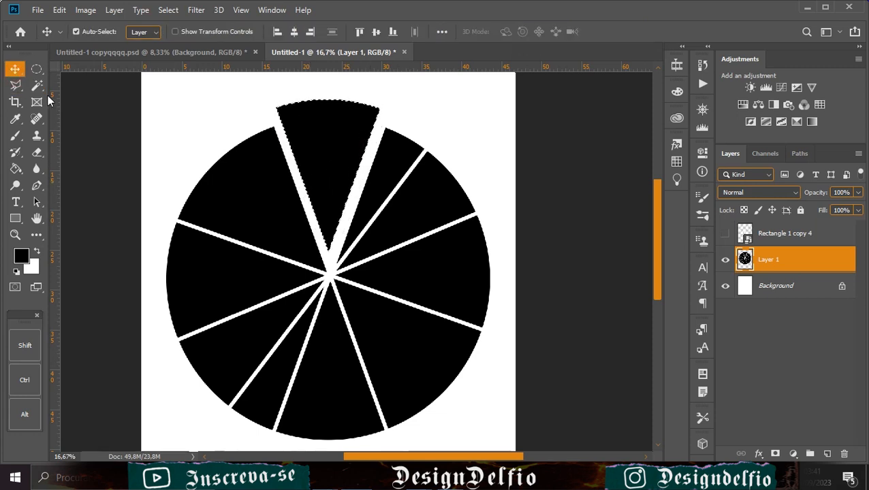
- Select the narrow wedge beside the top one with the Magic Wand and move it slightly outward
{"action": "key", "text": "w"}
{"action": "left_click", "coordinate": [394, 168]}
{"action": "key", "text": "v"}
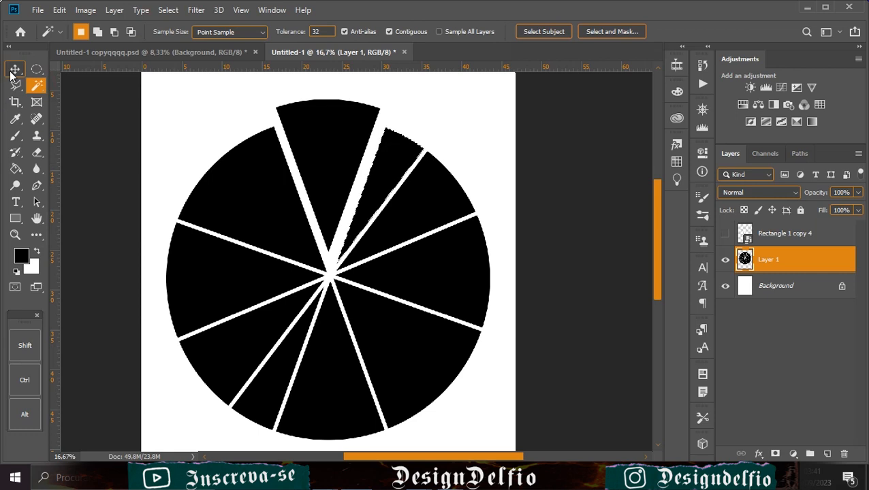
{"action": "mouse_move", "coordinate": [390, 170]}
{"action": "left_mouse_down"}
{"action": "mouse_move", "coordinate": [392, 160]}
{"action": "mouse_move", "coordinate": [395, 176]}
{"action": "left_mouse_up"}
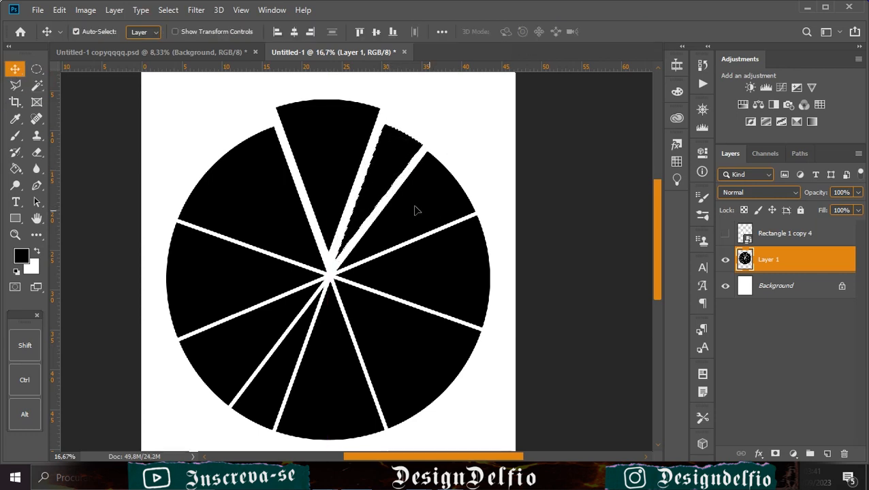
- Select the upper-right wedge with the Magic Wand and shift it slightly outward from the circle's centre
{"action": "key", "text": "w"}
{"action": "left_click", "coordinate": [430, 222]}
{"action": "mouse_move", "coordinate": [430, 222]}
{"action": "left_mouse_down"}
{"action": "mouse_move", "coordinate": [442, 214]}
{"action": "mouse_move", "coordinate": [456, 251]}
{"action": "mouse_move", "coordinate": [423, 219]}
{"action": "left_mouse_up"}
{"action": "key", "text": "v"}
{"action": "left_click_drag", "start_coordinate": [376, 234], "coordinate": [409, 229]}
{"action": "left_click_drag", "start_coordinate": [438, 276], "coordinate": [399, 227]}
{"action": "left_click", "coordinate": [37, 85]}
{"action": "left_click", "coordinate": [361, 239]}
{"action": "mouse_move", "coordinate": [365, 242]}
{"action": "left_mouse_down"}
{"action": "mouse_move", "coordinate": [389, 246]}
{"action": "mouse_move", "coordinate": [366, 242]}
{"action": "left_mouse_up"}
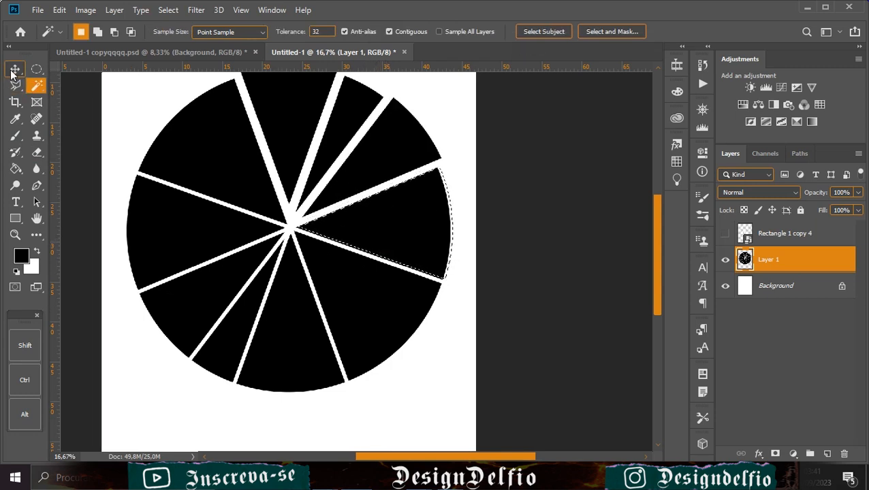
{"action": "left_click", "coordinate": [15, 69]}
{"action": "key", "text": "ctrl+d"}
- Select the right-hand wedge with the Magic Wand and move it slightly to the right
{"action": "key", "text": "w"}
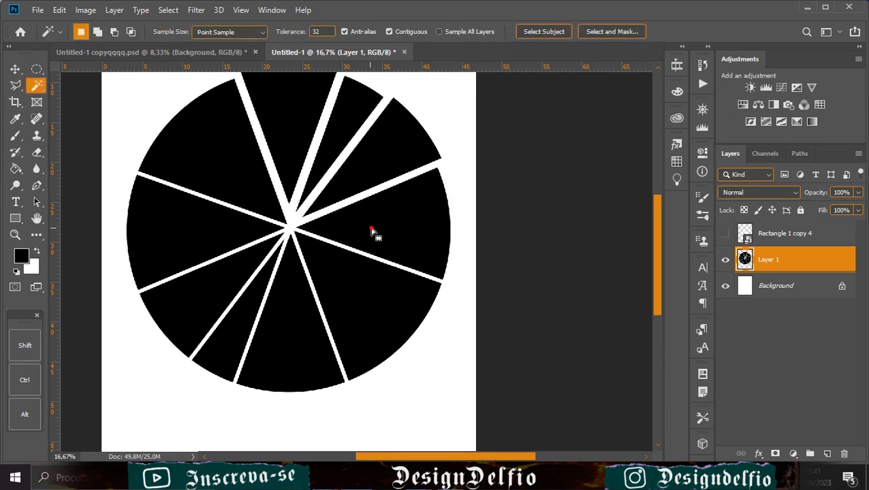
{"action": "left_click", "coordinate": [15, 69]}
{"action": "left_click_drag", "start_coordinate": [372, 232], "coordinate": [378, 231]}
- Select the bottom wedge with the Magic Wand and move it slightly downward, away from the circle's centre
{"action": "key", "text": "space"}
{"action": "left_click_drag", "start_coordinate": [380, 275], "coordinate": [146, 145]}
{"action": "key", "text": "w"}
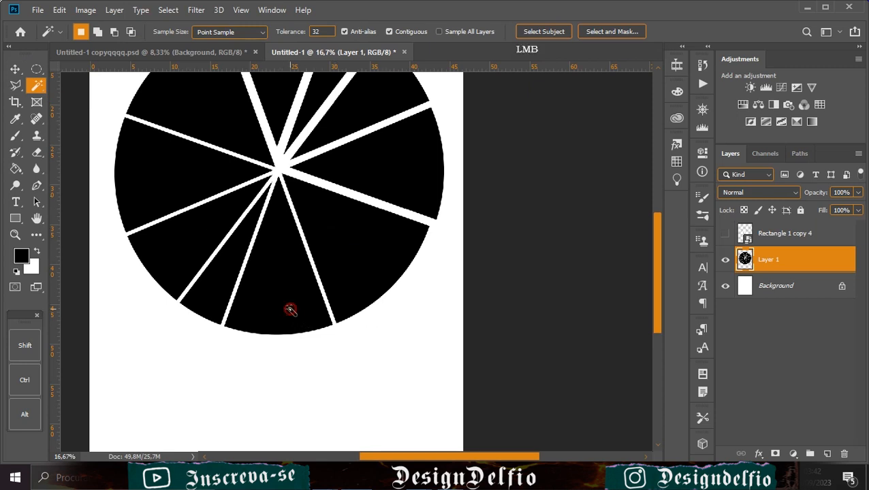
{"action": "left_click", "coordinate": [15, 69]}
{"action": "left_click_drag", "start_coordinate": [272, 286], "coordinate": [277, 297]}
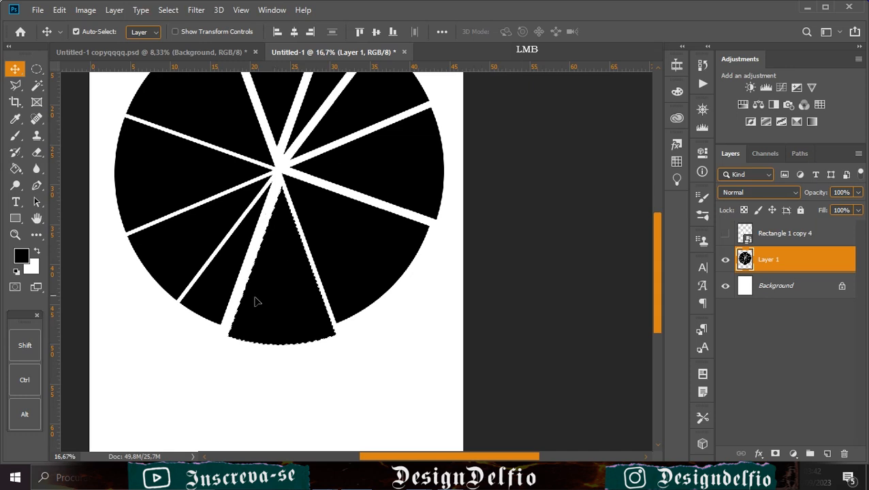
- Select the narrow wedge beside the bottom one with the Magic Wand and nudge it toward the bottom wedge
{"action": "key", "text": "w"}
{"action": "left_click", "coordinate": [213, 299]}
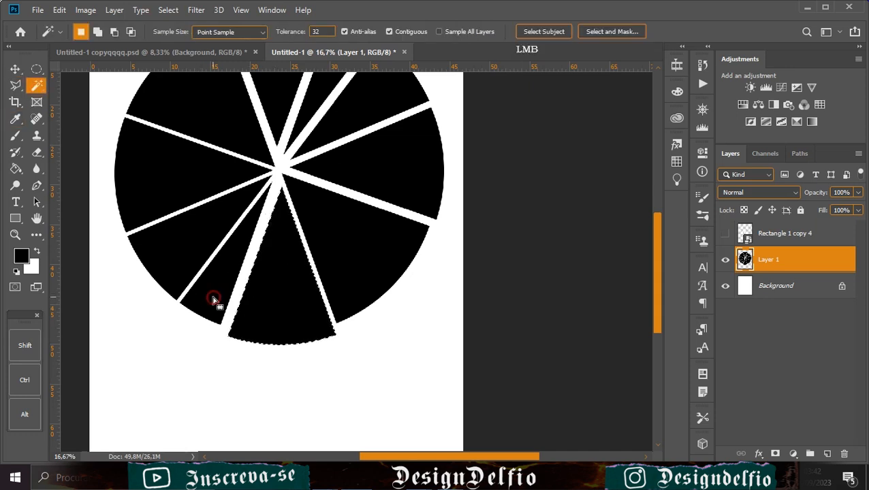
{"action": "key", "text": "v"}
{"action": "left_click_drag", "start_coordinate": [223, 276], "coordinate": [231, 278]}
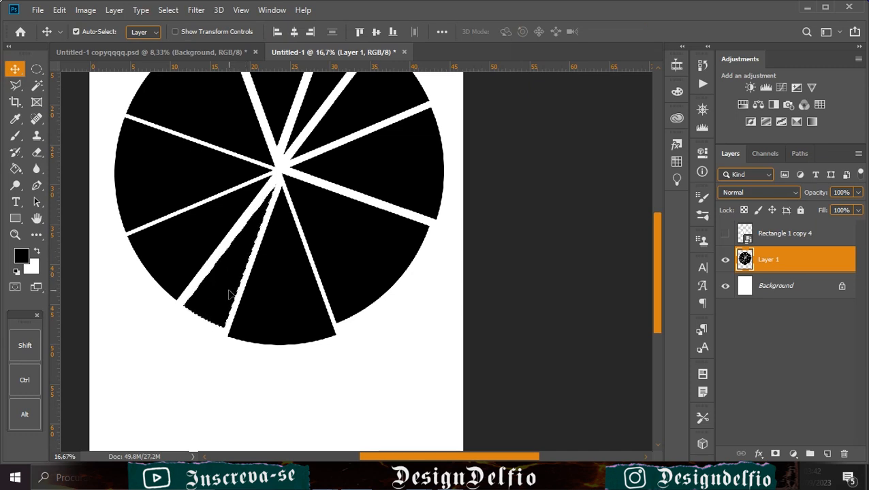
- Select the lower-left wedge with the Magic Wand and shift it slightly downward and outward
{"action": "key", "text": "w"}
{"action": "left_click", "coordinate": [193, 239]}
{"action": "left_click_drag", "start_coordinate": [193, 238], "coordinate": [181, 239]}
{"action": "left_click", "coordinate": [196, 250]}
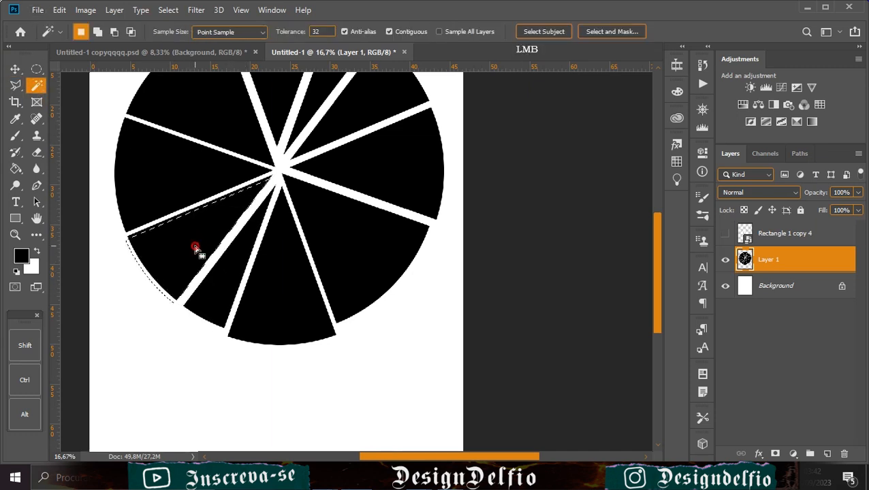
{"action": "key", "text": "v"}
{"action": "left_click_drag", "start_coordinate": [207, 229], "coordinate": [207, 235]}
- Select the upper-left wedge with the Magic Wand and move it slightly upward, widening the gap above the left-hand wedge
{"action": "left_click", "coordinate": [164, 167]}
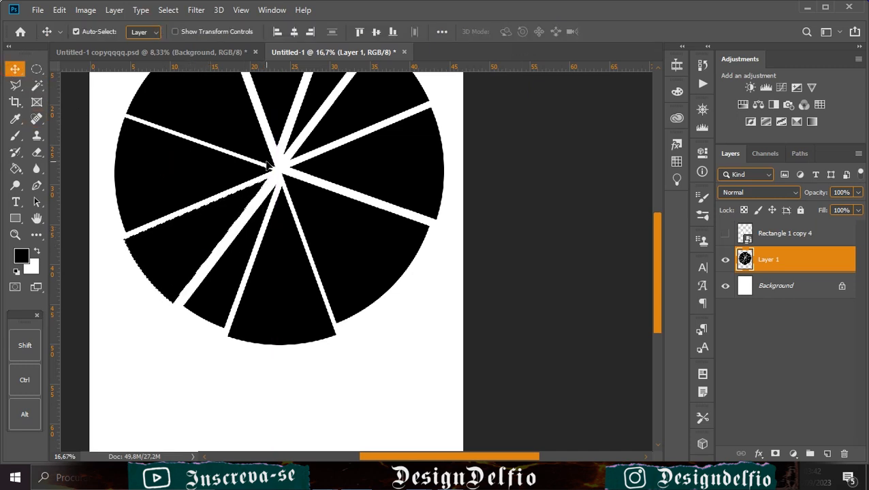
{"action": "left_click", "coordinate": [36, 86]}
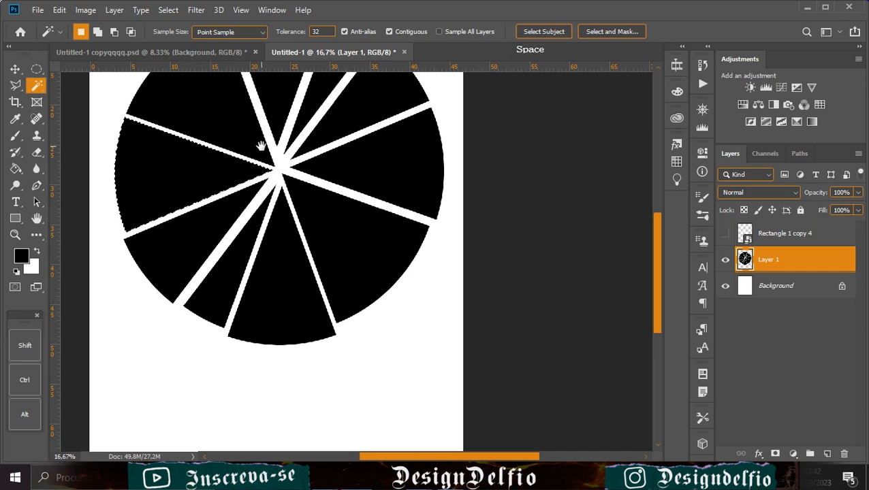
{"action": "left_click_drag", "start_coordinate": [261, 145], "coordinate": [298, 224]}
{"action": "left_click", "coordinate": [271, 200]}
{"action": "left_click", "coordinate": [15, 69]}
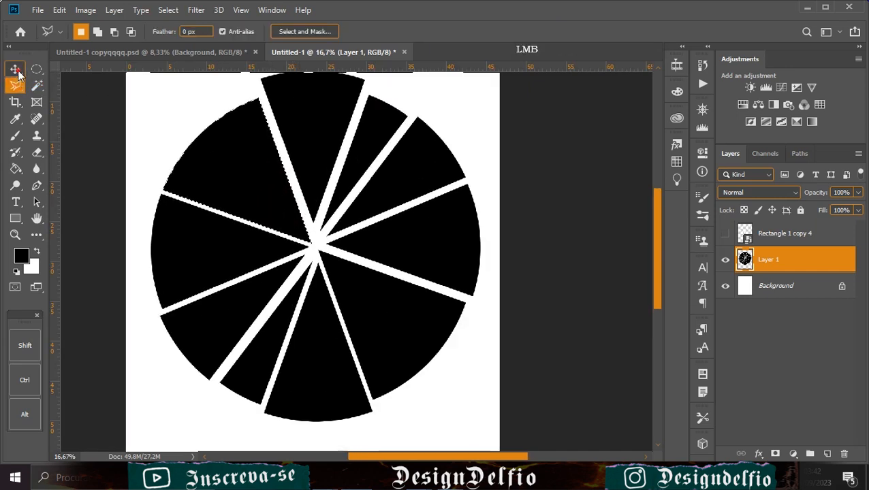
{"action": "left_click_drag", "start_coordinate": [227, 194], "coordinate": [221, 186]}
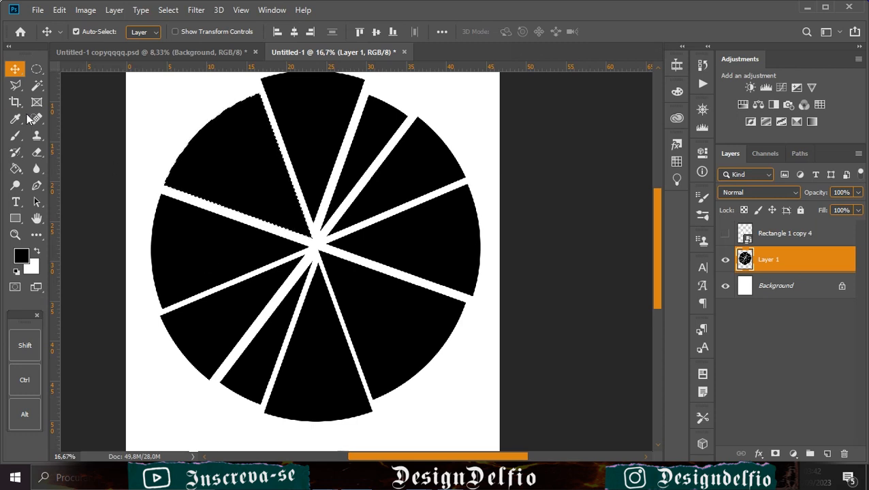
- Select the left-hand wedge with the Magic Wand and move it slightly to the left
{"action": "left_click", "coordinate": [29, 89]}
{"action": "left_click", "coordinate": [197, 277]}
{"action": "left_click", "coordinate": [15, 69]}
{"action": "left_click_drag", "start_coordinate": [199, 242], "coordinate": [190, 243]}
- Reselect the upper-left wedge, shift it slightly down and to the left to even out the gaps, and deselect it
{"action": "key", "text": "w"}
{"action": "left_click", "coordinate": [244, 183]}
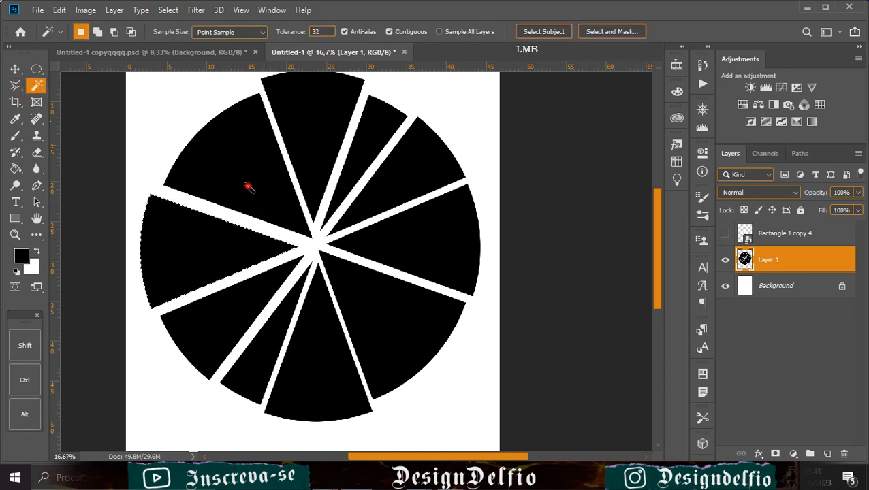
{"action": "left_click", "coordinate": [17, 71]}
{"action": "left_click_drag", "start_coordinate": [252, 196], "coordinate": [248, 205]}
{"action": "left_click", "coordinate": [19, 72]}
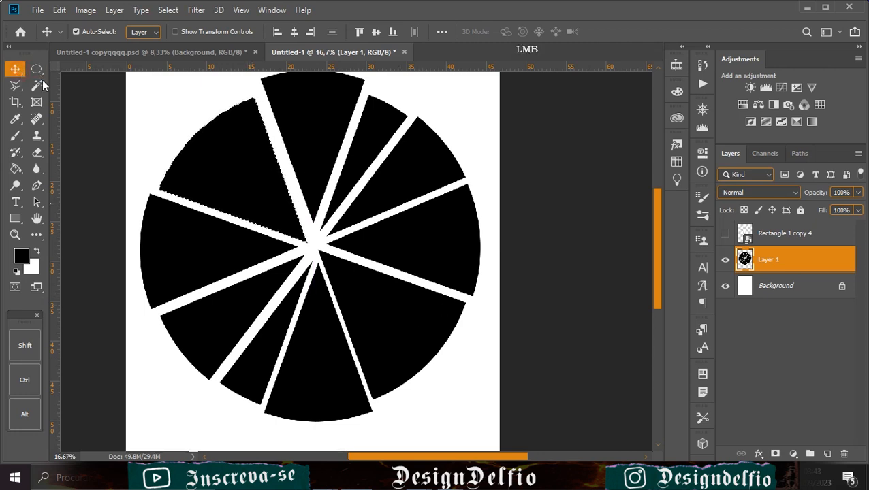
{"action": "key", "text": "ctrl+d"}
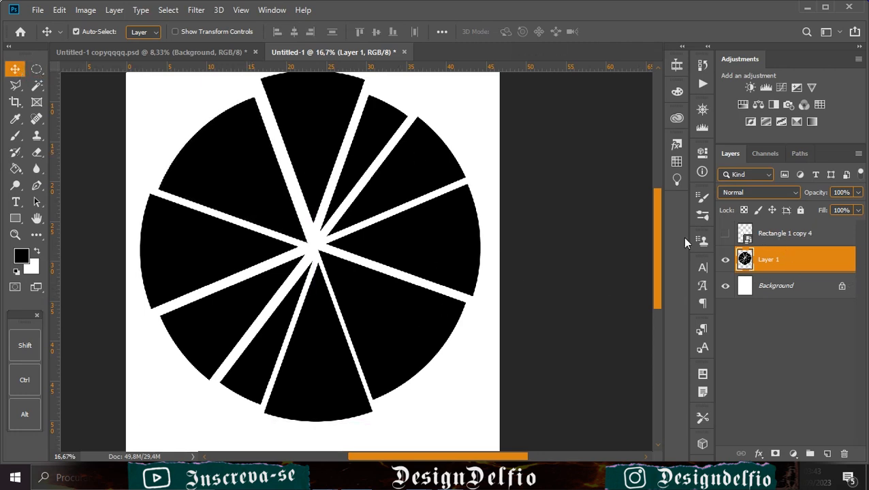
- Copy the top wedge and the narrow wedge beside it from Layer 1 onto separate layers
{"action": "key", "text": "ctrl+KP_Subtract"}
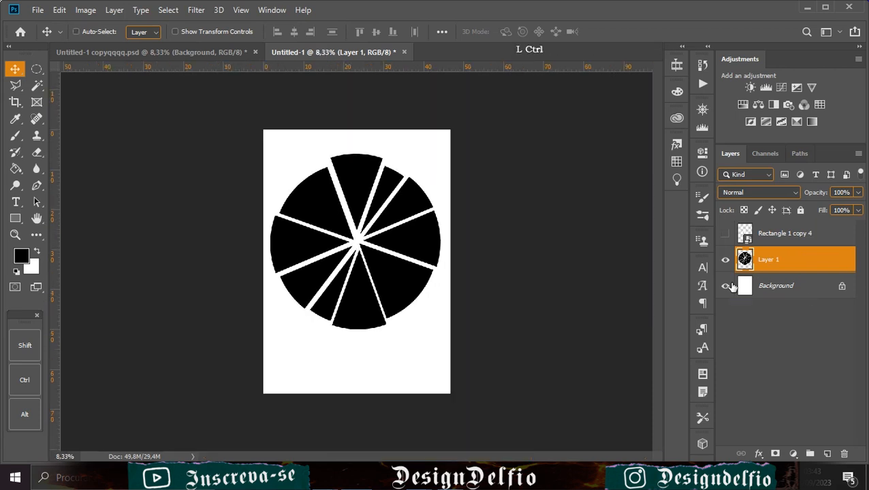
{"action": "key", "text": "ctrl+KP_Add"}
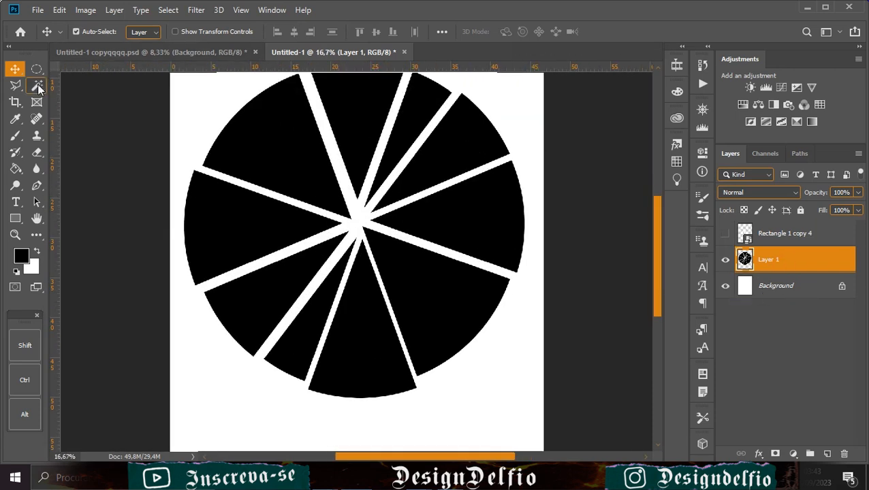
{"action": "left_click", "coordinate": [37, 86]}
{"action": "key", "text": "ctrl+j"}
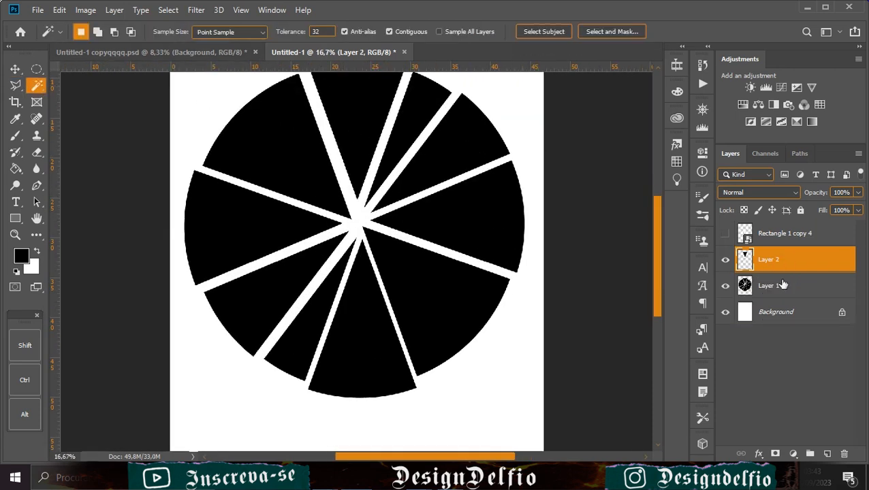
{"action": "left_click", "coordinate": [797, 282]}
{"action": "left_click", "coordinate": [423, 125]}
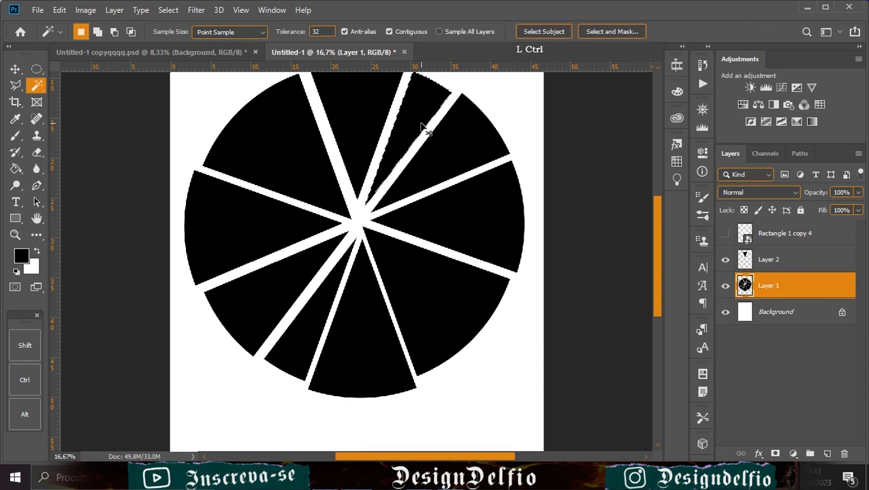
{"action": "key", "text": "ctrl+j"}
- Copy the upper-right wedge and the right-hand wedge from Layer 1 onto separate layers
{"action": "left_click", "coordinate": [806, 313]}
{"action": "left_click", "coordinate": [476, 154]}
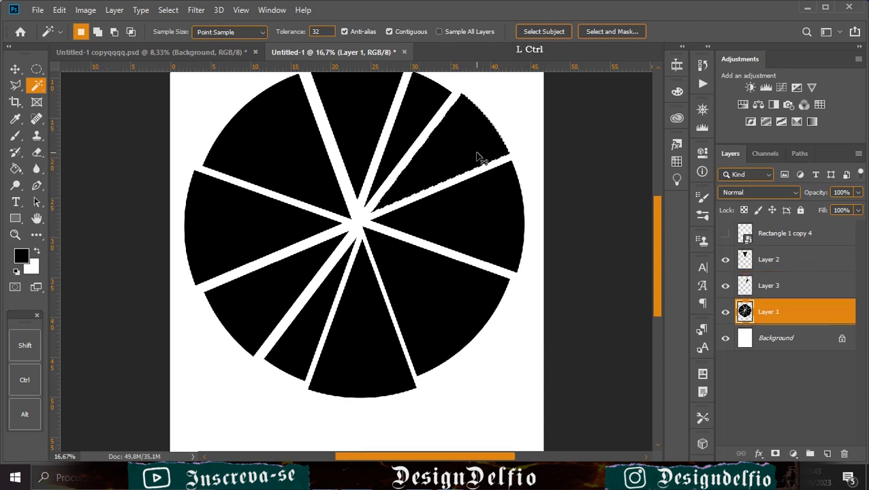
{"action": "key", "text": "ctrl+j"}
{"action": "left_click", "coordinate": [794, 340]}
{"action": "left_click", "coordinate": [507, 235]}
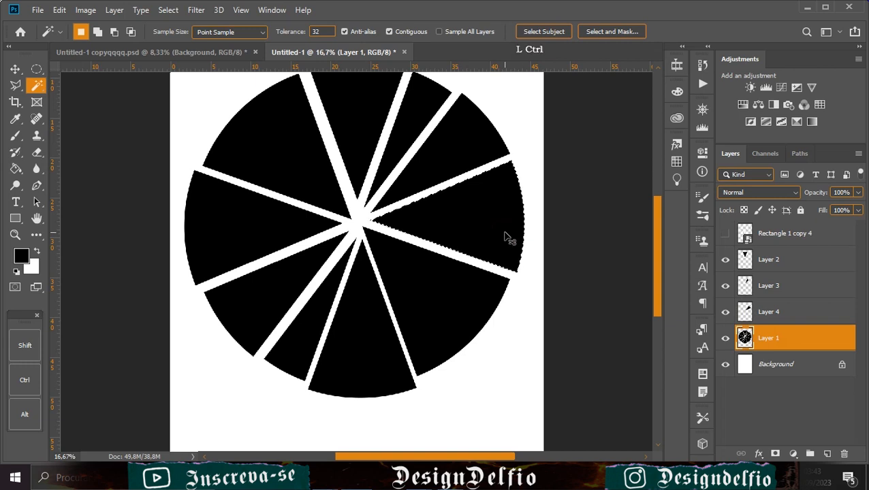
{"action": "key", "text": "ctrl+j"}
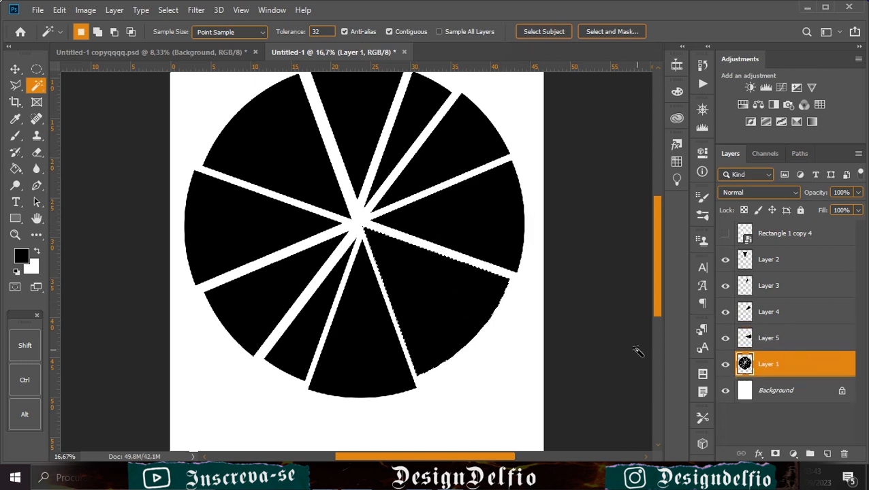
- Copy the lower-right wedge and the bottom wedge from Layer 1 onto separate layers
{"action": "key", "text": "ctrl+j"}
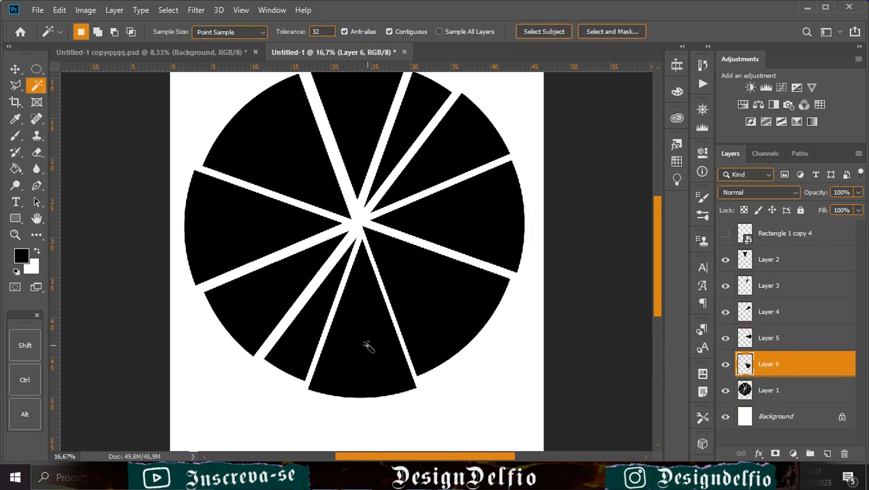
{"action": "left_click", "coordinate": [793, 390]}
{"action": "left_click", "coordinate": [363, 357]}
{"action": "key", "text": "ctrl+j"}
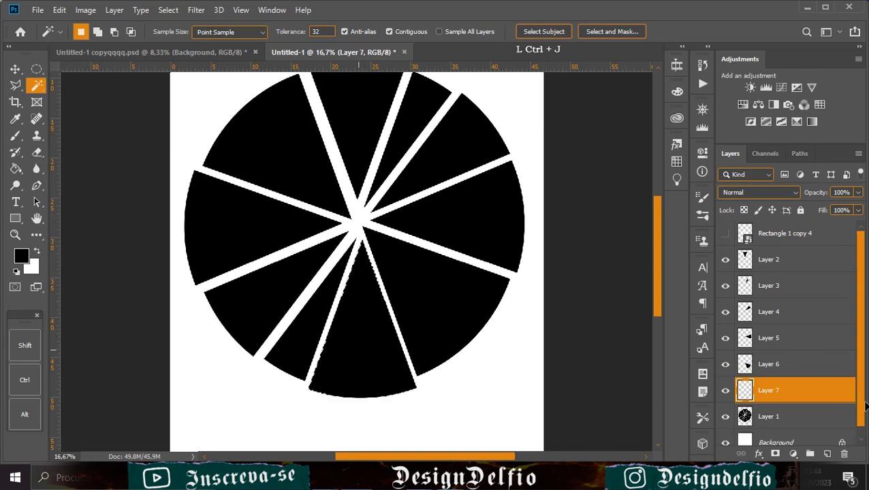
- Copy the narrow lower wedge and the lower-left wedge from Layer 1 onto separate layers
{"action": "left_click", "coordinate": [794, 417]}
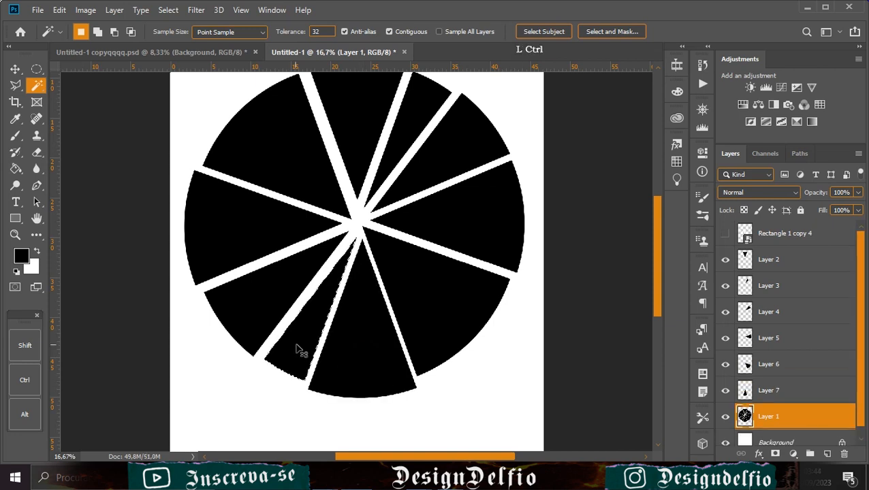
{"action": "key", "text": "ctrl+j"}
{"action": "scroll", "coordinate": [761, 402], "scroll_direction": "down", "scroll_amount": 2}
{"action": "left_click", "coordinate": [783, 406]}
{"action": "left_click", "coordinate": [270, 303]}
{"action": "key", "text": "ctrl+j"}
- Copy the left-hand wedge and the upper-left wedge from Layer 1 onto separate layers
{"action": "scroll", "coordinate": [796, 402], "scroll_direction": "down", "scroll_amount": 1}
{"action": "left_click", "coordinate": [799, 407]}
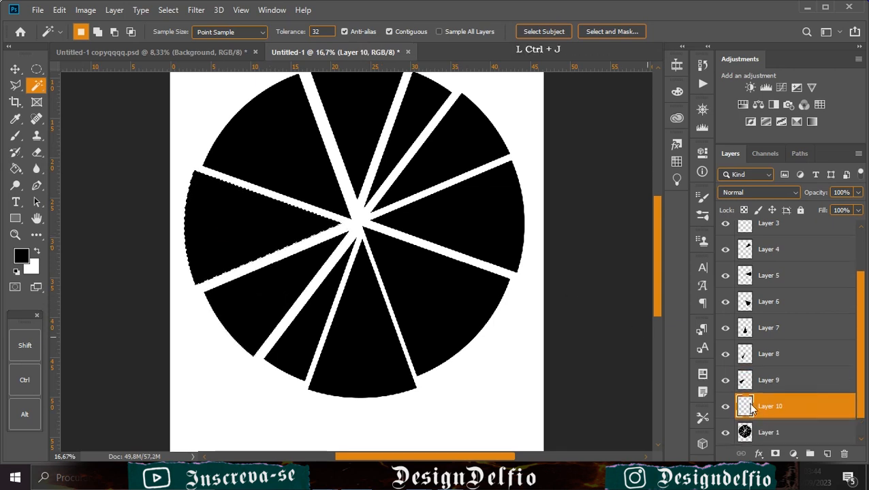
{"action": "left_click", "coordinate": [781, 433]}
{"action": "left_click", "coordinate": [314, 188]}
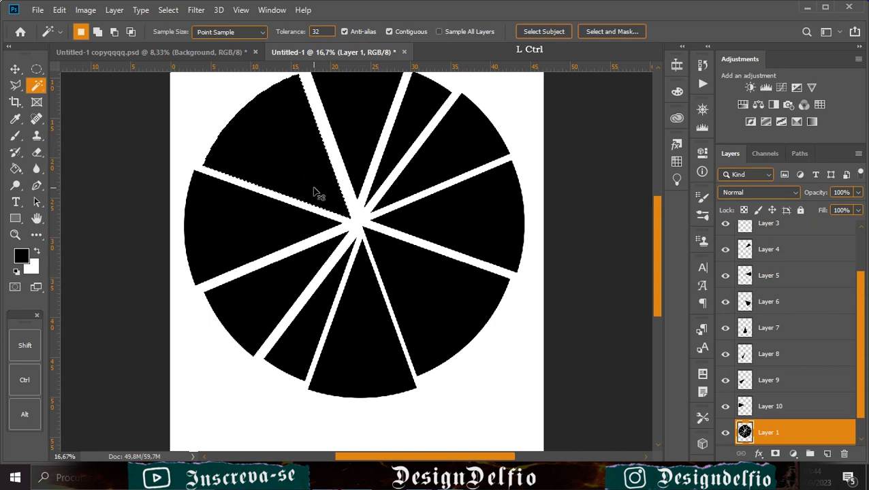
{"action": "key", "text": "ctrl+j"}
{"action": "scroll", "coordinate": [665, 328], "scroll_direction": "down", "scroll_amount": 1}
{"action": "scroll", "coordinate": [749, 331], "scroll_direction": "down", "scroll_amount": 2}
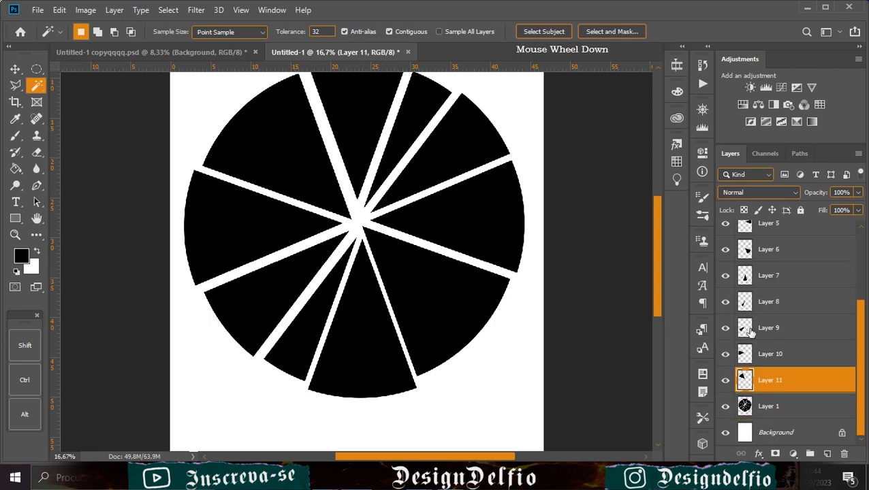
- Place the photo of the curly-haired woman directly above Layer 2, enlarging and positioning it over the top wedge
{"action": "scroll", "coordinate": [749, 330], "scroll_direction": "up", "scroll_amount": 4}
{"action": "scroll", "coordinate": [136, 113], "scroll_direction": "up", "scroll_amount": 2}
{"action": "left_click", "coordinate": [15, 68]}
{"action": "scroll", "coordinate": [783, 334], "scroll_direction": "up", "scroll_amount": 1}
{"action": "left_click", "coordinate": [779, 255]}
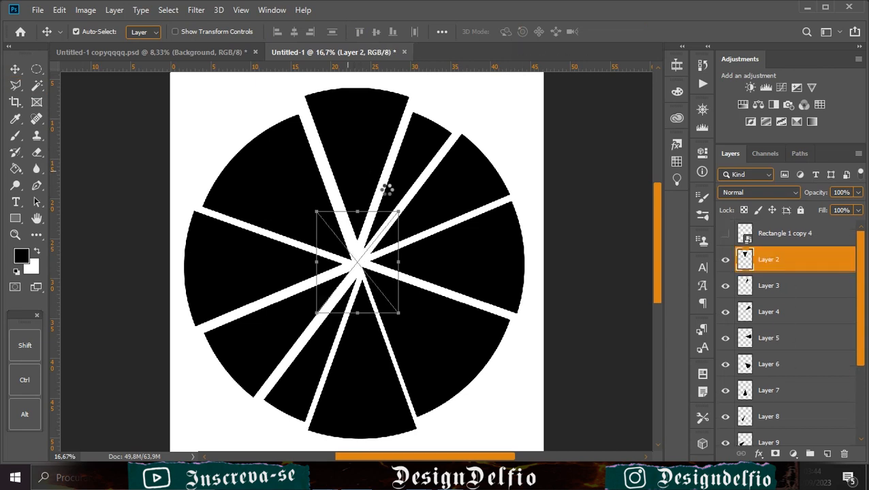
{"action": "left_click_drag", "start_coordinate": [363, 278], "coordinate": [354, 139]}
{"action": "left_click_drag", "start_coordinate": [350, 172], "coordinate": [350, 201]}
{"action": "left_click_drag", "start_coordinate": [324, 164], "coordinate": [251, 215]}
{"action": "left_click_drag", "start_coordinate": [330, 193], "coordinate": [352, 198]}
{"action": "left_click_drag", "start_coordinate": [288, 210], "coordinate": [380, 181]}
- Clip the curly-haired woman's photo to the top wedge on Layer 2 with a clipping mask
{"action": "left_click", "coordinate": [855, 262]}
{"action": "right_click", "coordinate": [847, 262]}
{"action": "left_click", "coordinate": [674, 276]}
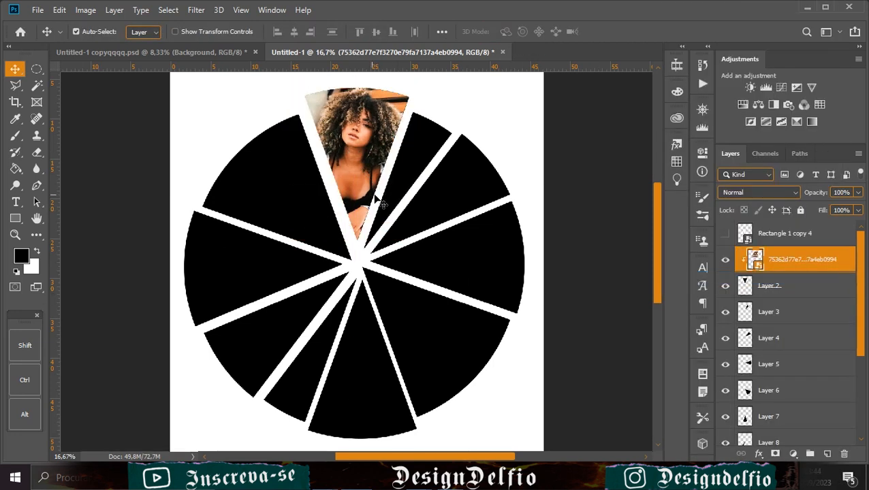
- Scale the clipped photo to about 152% and position it to fill the whole top wedge
{"action": "key", "text": "ctrl+t"}
{"action": "left_click_drag", "start_coordinate": [298, 230], "coordinate": [313, 237]}
{"action": "left_click_drag", "start_coordinate": [421, 154], "coordinate": [411, 158]}
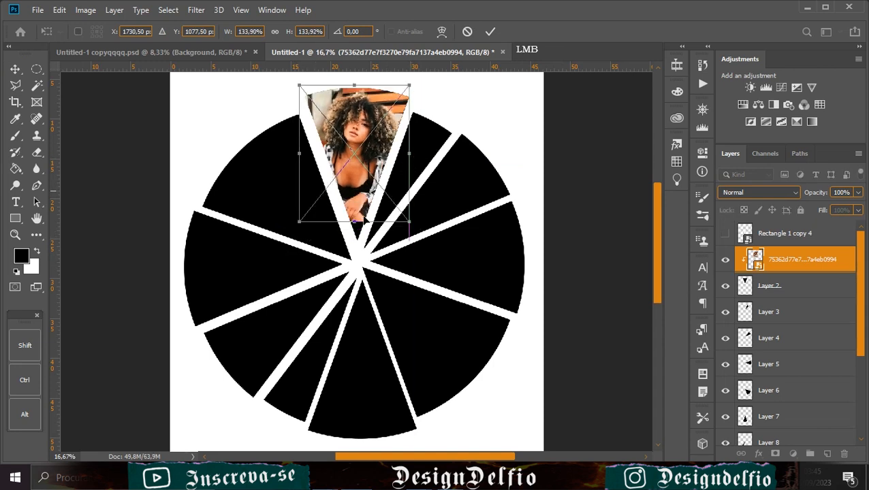
{"action": "left_click_drag", "start_coordinate": [361, 221], "coordinate": [354, 240]}
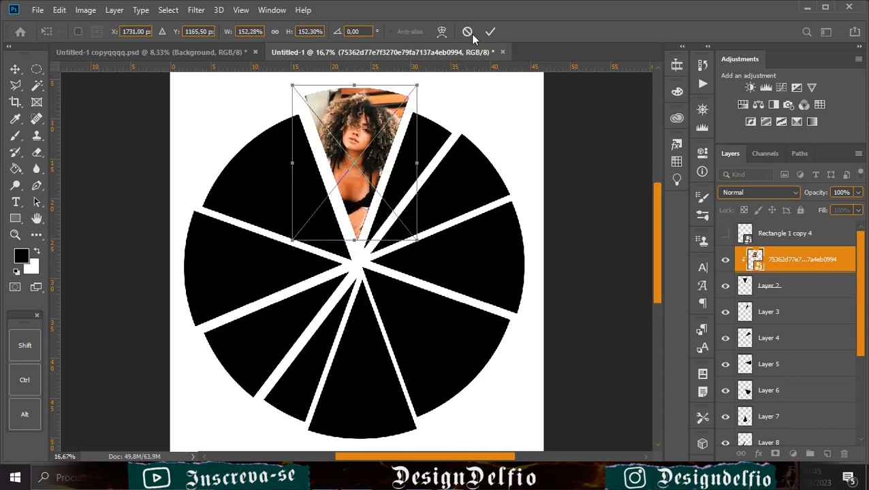
{"action": "key", "text": "Return"}
- Place the photo of the woman in the black hat above Layer 3, with 0° rotation and about 39% scale
{"action": "left_click", "coordinate": [807, 315]}
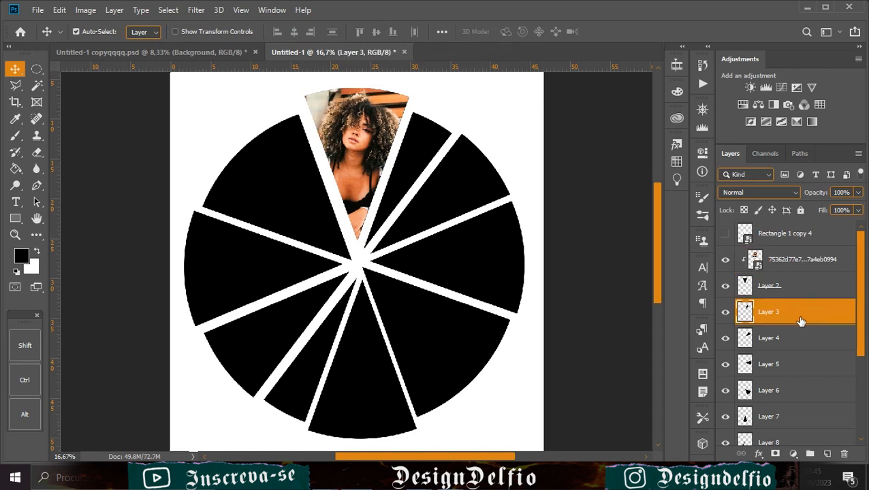
{"action": "left_click", "coordinate": [402, 202]}
{"action": "left_click_drag", "start_coordinate": [346, 305], "coordinate": [372, 226]}
{"action": "left_click_drag", "start_coordinate": [203, 184], "coordinate": [327, 204]}
{"action": "left_click_drag", "start_coordinate": [583, 186], "coordinate": [553, 164]}
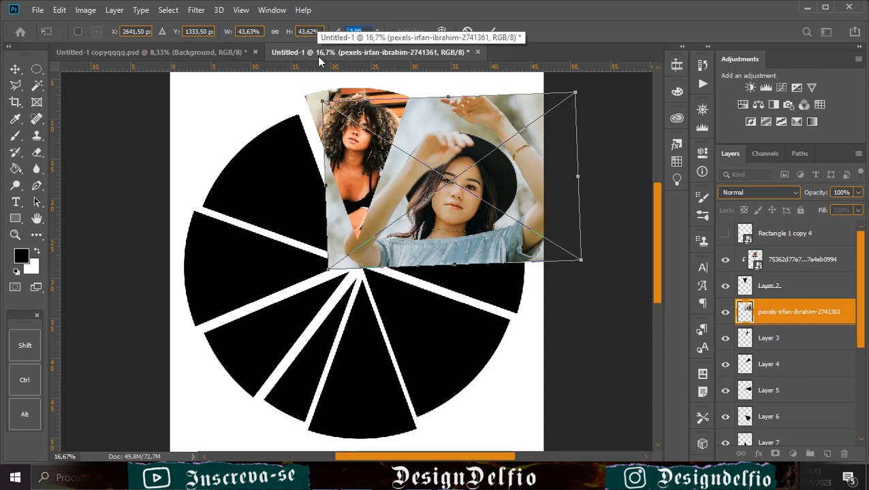
{"action": "type", "text": "0"}
{"action": "key", "text": "Return"}
{"action": "left_click_drag", "start_coordinate": [583, 183], "coordinate": [557, 183]}
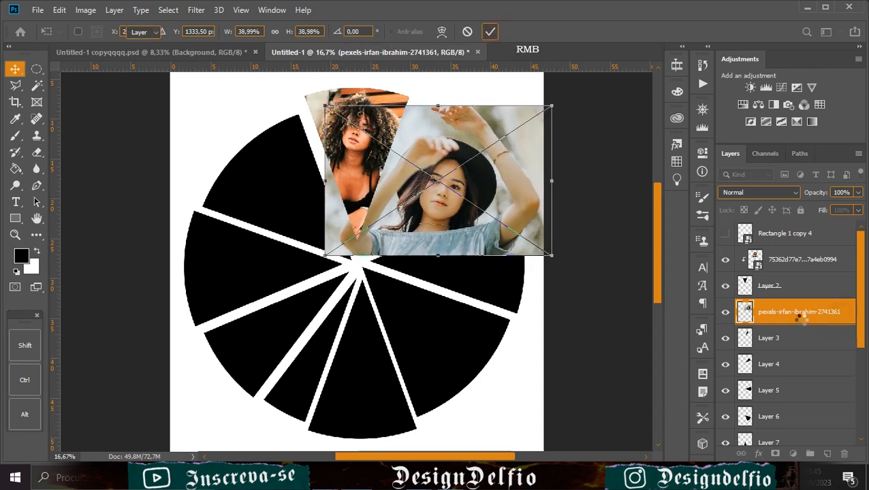
- Clip the black-hat photo to Layer 3 with a clipping mask and shift it left over the narrow wedge
{"action": "right_click", "coordinate": [849, 321]}
{"action": "left_click", "coordinate": [810, 280]}
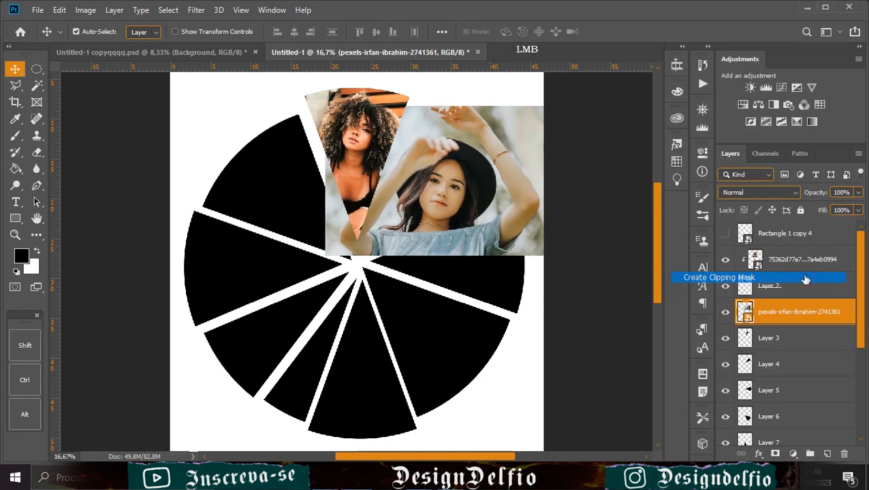
{"action": "left_click_drag", "start_coordinate": [422, 157], "coordinate": [383, 155]}
- Rescale the clipped black-hat photo to about 40% so it fills the narrow Layer 3 wedge
{"action": "key", "text": "ctrl+t"}
{"action": "left_click_drag", "start_coordinate": [512, 106], "coordinate": [488, 118]}
{"action": "left_click_drag", "start_coordinate": [419, 166], "coordinate": [431, 158]}
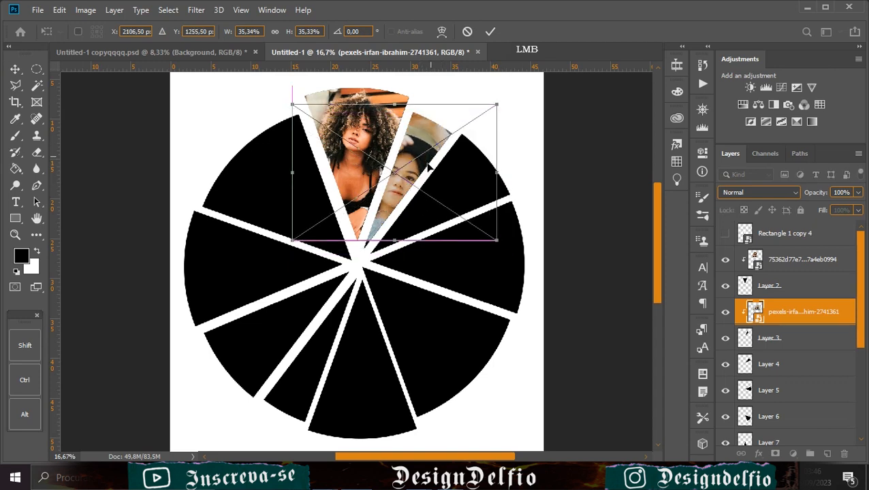
{"action": "left_click_drag", "start_coordinate": [366, 241], "coordinate": [368, 250]}
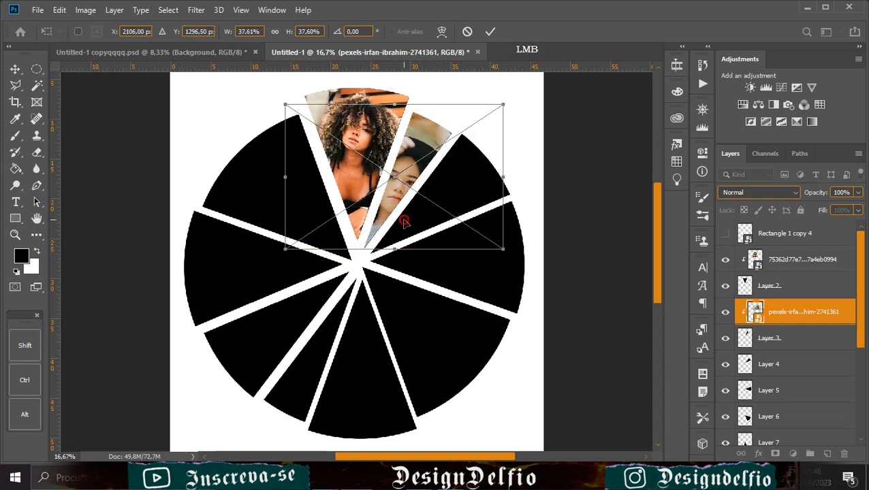
{"action": "mouse_move", "coordinate": [418, 103]}
{"action": "left_mouse_down"}
{"action": "mouse_move", "coordinate": [421, 110]}
{"action": "mouse_move", "coordinate": [427, 96]}
{"action": "left_mouse_up"}
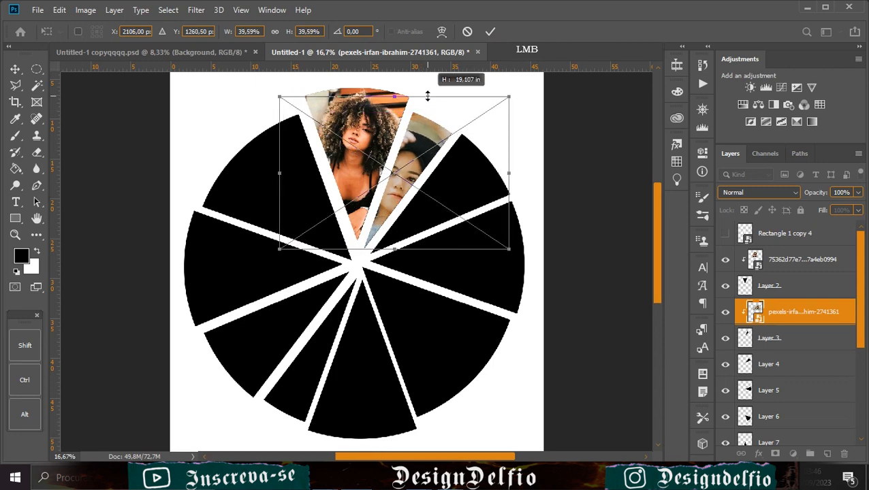
{"action": "left_click", "coordinate": [490, 31]}
- Place the photo of the blonde woman in glasses above Layer 4 at about 228% scale and clip it to that wedge
{"action": "left_click", "coordinate": [770, 372]}
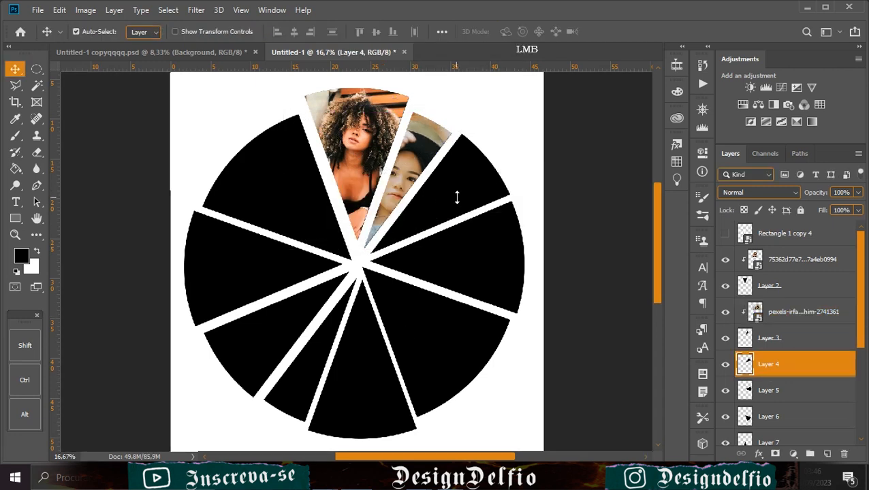
{"action": "left_click_drag", "start_coordinate": [456, 196], "coordinate": [449, 204]}
{"action": "left_click_drag", "start_coordinate": [405, 262], "coordinate": [485, 168]}
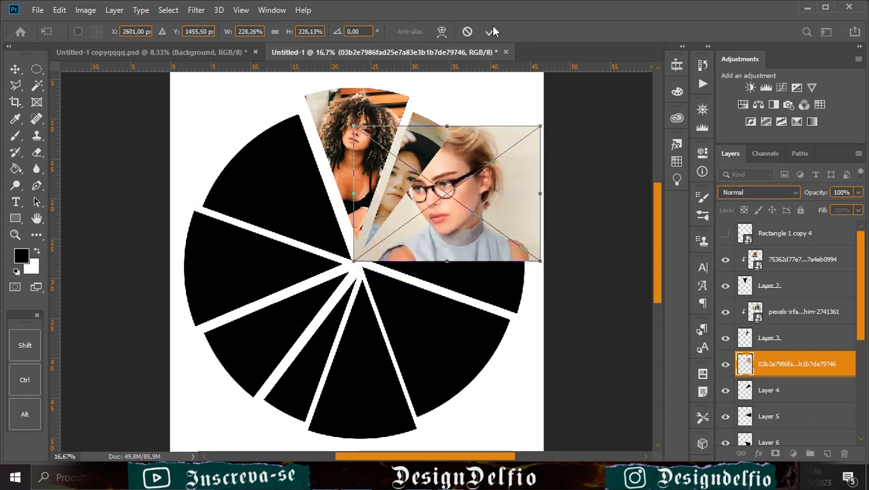
{"action": "left_click", "coordinate": [491, 27]}
{"action": "right_click", "coordinate": [827, 364]}
{"action": "left_click", "coordinate": [706, 278]}
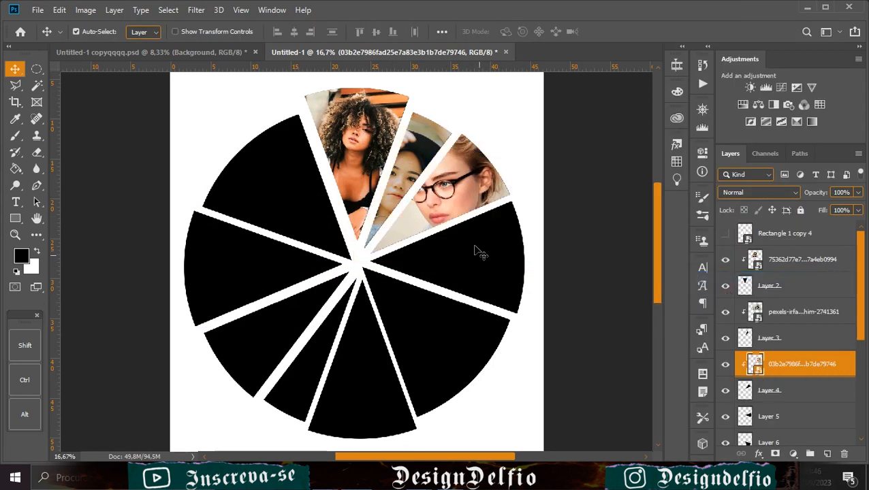
- Scale the clipped glasses photo to about 233% and reposition it within the Layer 4 wedge
{"action": "key", "text": "ctrl+t"}
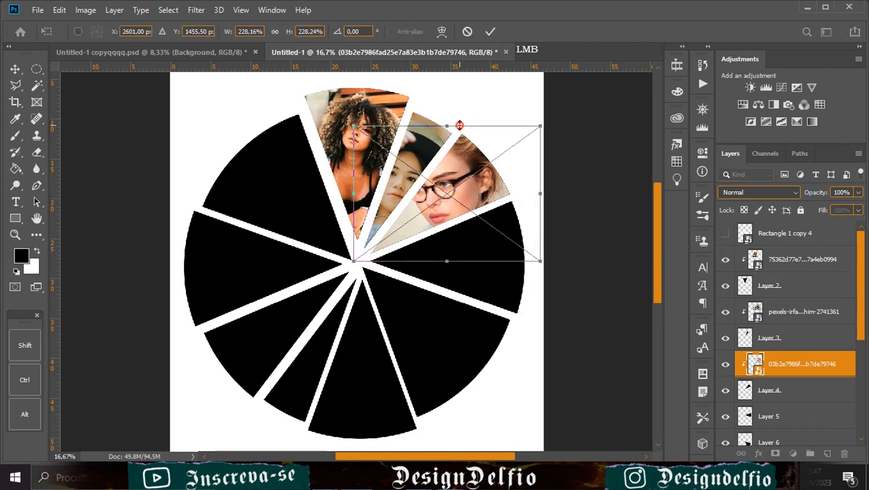
{"action": "left_click_drag", "start_coordinate": [459, 125], "coordinate": [461, 130]}
{"action": "left_click_drag", "start_coordinate": [534, 262], "coordinate": [550, 270]}
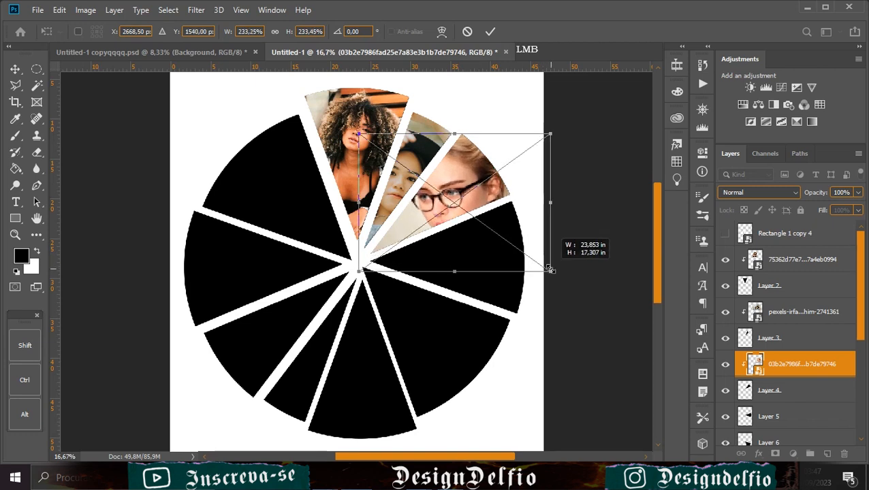
{"action": "left_click", "coordinate": [490, 32]}
- Place the photo of the seated woman in the denim jacket above Layer 5 at about 203% scale
{"action": "left_click", "coordinate": [790, 421]}
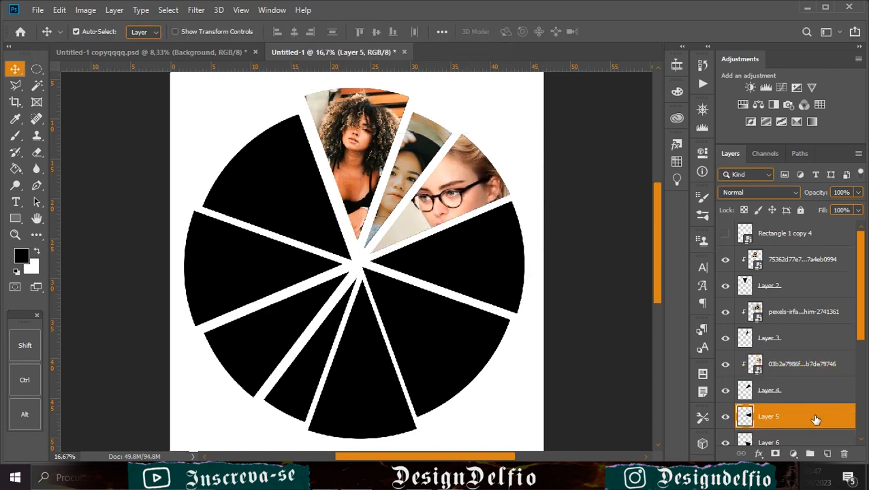
{"action": "left_click_drag", "start_coordinate": [478, 285], "coordinate": [476, 283]}
{"action": "mouse_move", "coordinate": [369, 268]}
{"action": "left_mouse_down"}
{"action": "mouse_move", "coordinate": [500, 274]}
{"action": "mouse_move", "coordinate": [373, 277]}
{"action": "left_mouse_up"}
{"action": "left_click_drag", "start_coordinate": [523, 270], "coordinate": [517, 271]}
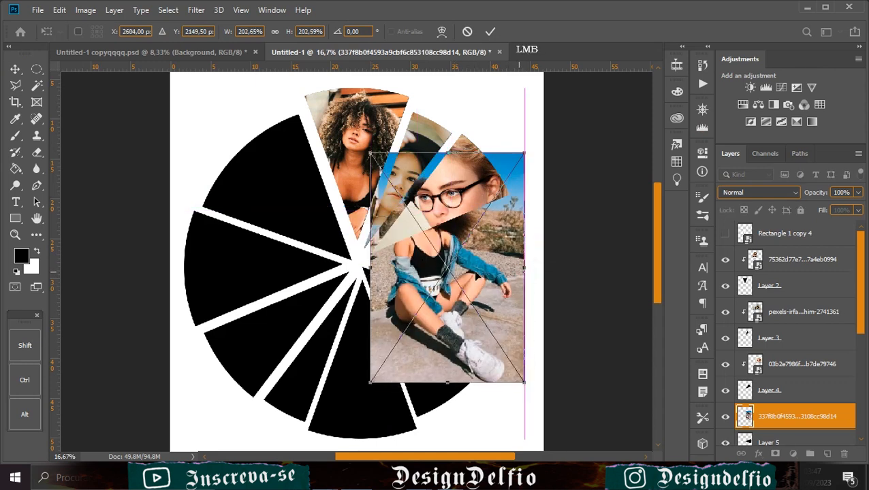
{"action": "right_click", "coordinate": [472, 271]}
{"action": "left_click", "coordinate": [489, 32]}
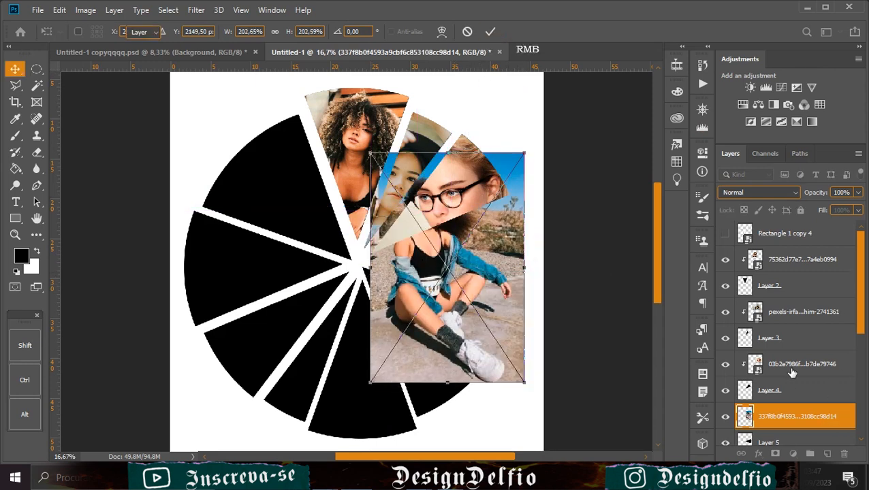
- Clip the denim-jacket photo to Layer 5 and move it down so her head and shoulders sit inside the wedge
{"action": "right_click", "coordinate": [850, 424]}
{"action": "left_click", "coordinate": [763, 279]}
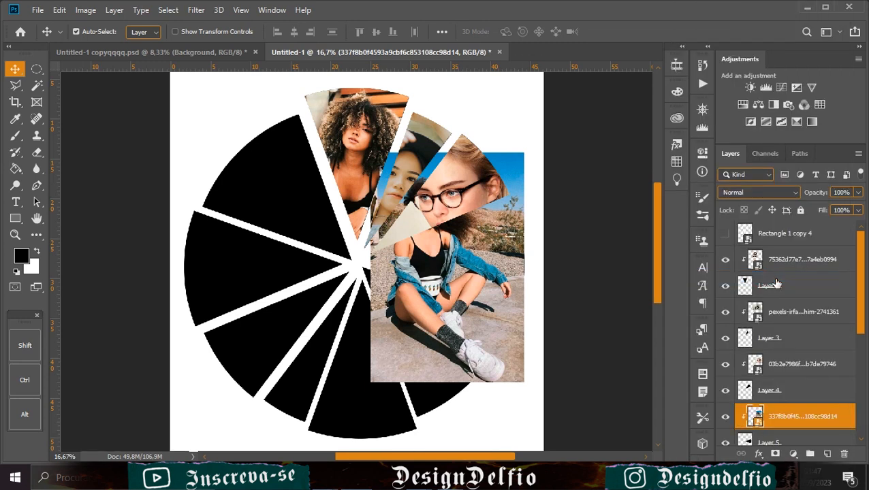
{"action": "left_click_drag", "start_coordinate": [492, 264], "coordinate": [497, 311]}
- Flip the denim-jacket photo horizontally and scale it to about 229% to fill the Layer 5 wedge
{"action": "key", "text": "ctrl+t"}
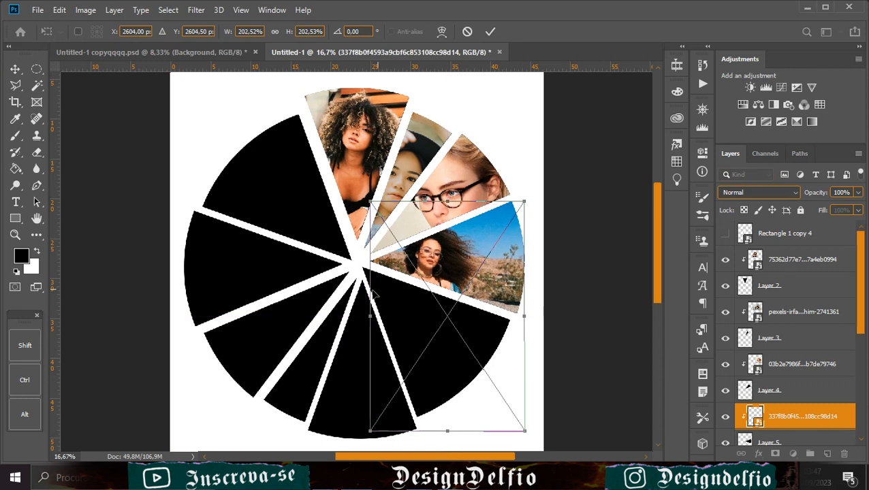
{"action": "left_click_drag", "start_coordinate": [370, 294], "coordinate": [363, 294]}
{"action": "right_click", "coordinate": [500, 254]}
{"action": "left_click", "coordinate": [538, 403]}
{"action": "left_click_drag", "start_coordinate": [524, 291], "coordinate": [546, 316]}
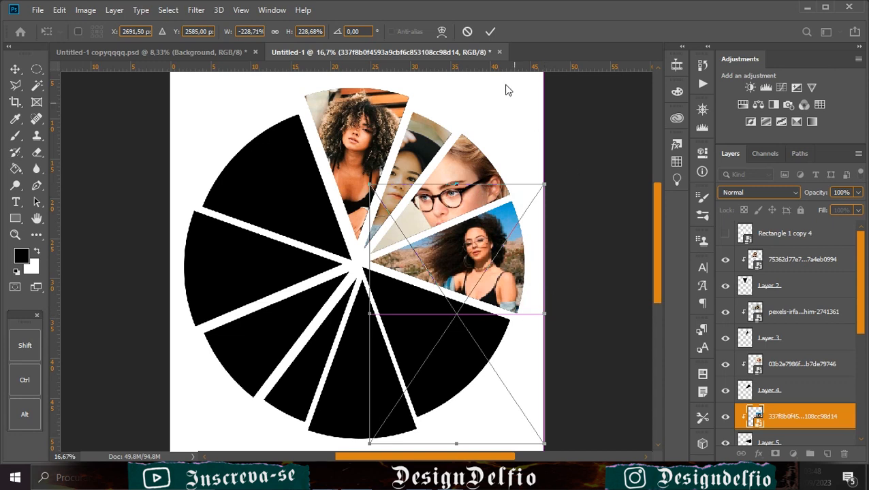
{"action": "left_click", "coordinate": [490, 31]}
- Place the purple-background photo of the person in the black hat above Layer 6 at about 197% scale
{"action": "scroll", "coordinate": [809, 423], "scroll_direction": "down", "scroll_amount": 3}
{"action": "scroll", "coordinate": [808, 424], "scroll_direction": "down", "scroll_amount": 1}
{"action": "left_click", "coordinate": [793, 360]}
{"action": "left_click_drag", "start_coordinate": [487, 487], "coordinate": [461, 372]}
{"action": "left_click_drag", "start_coordinate": [339, 238], "coordinate": [423, 335]}
{"action": "left_click_drag", "start_coordinate": [483, 361], "coordinate": [520, 362]}
{"action": "left_click_drag", "start_coordinate": [401, 362], "coordinate": [356, 363]}
{"action": "left_click_drag", "start_coordinate": [455, 337], "coordinate": [448, 349]}
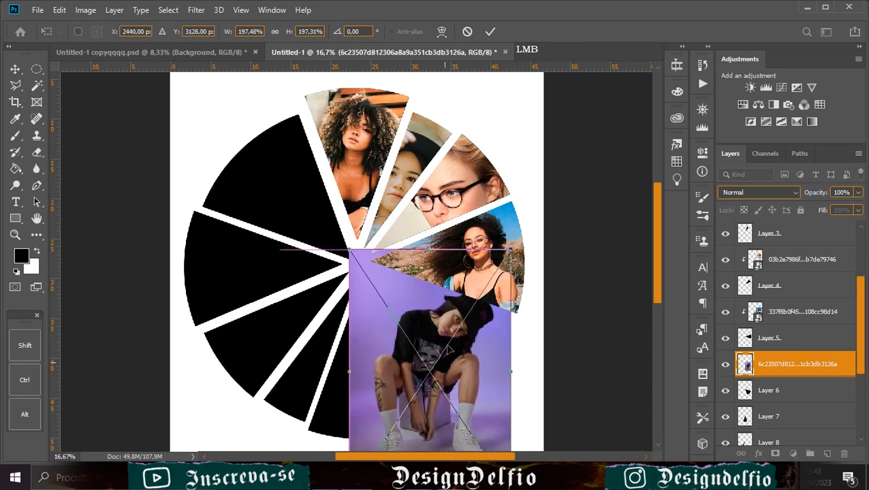
{"action": "left_click", "coordinate": [488, 33]}
- Clip the purple-background photo to Layer 6 and adjust its position within the wedge
{"action": "right_click", "coordinate": [793, 364]}
{"action": "left_click", "coordinate": [708, 279]}
{"action": "left_click_drag", "start_coordinate": [458, 357], "coordinate": [452, 364]}
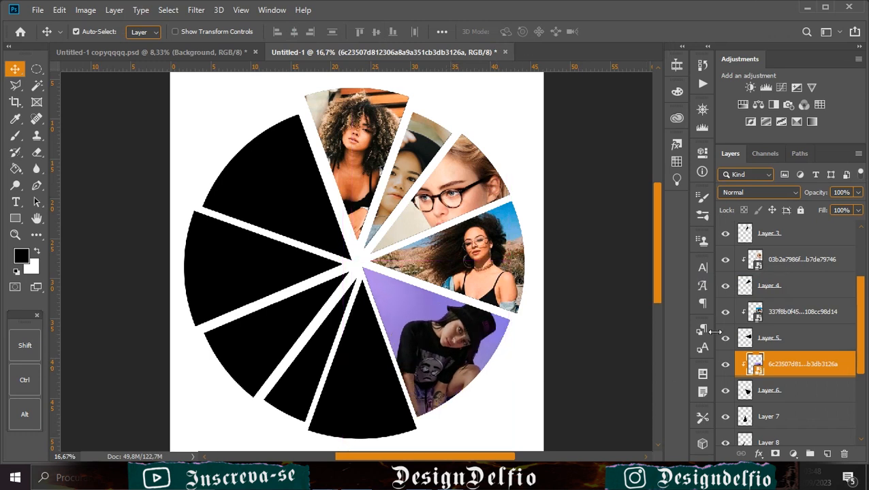
- Place the dark photo of the woman in the off-shoulder top above Layer 7 and enlarge it over the bottom wedge
{"action": "scroll", "coordinate": [827, 359], "scroll_direction": "down", "scroll_amount": 4}
{"action": "left_click", "coordinate": [786, 339]}
{"action": "left_click", "coordinate": [788, 315]}
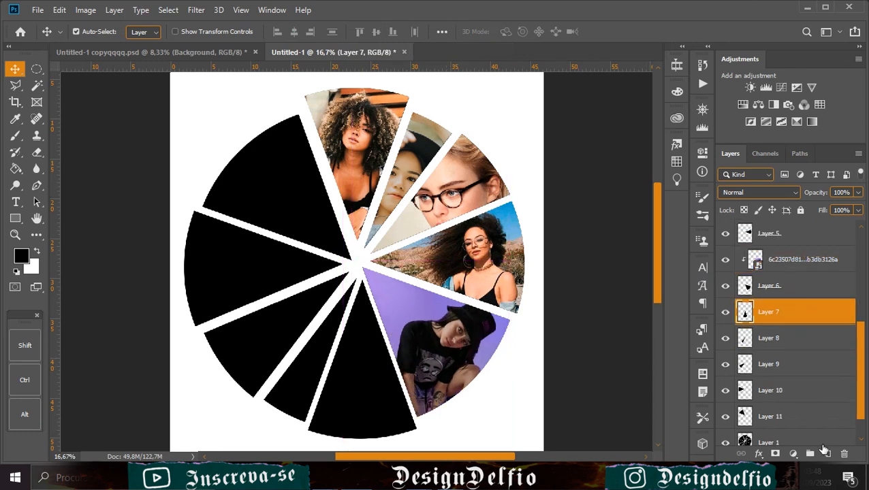
{"action": "left_click_drag", "start_coordinate": [614, 430], "coordinate": [359, 417]}
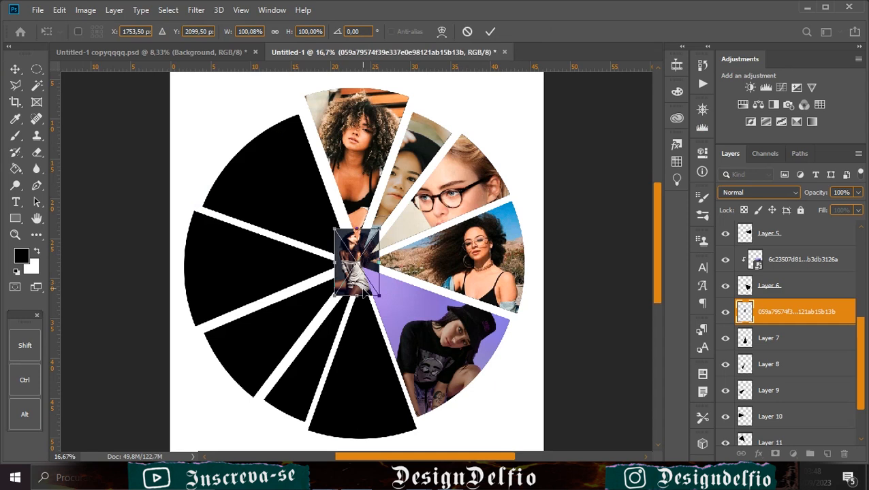
{"action": "left_click_drag", "start_coordinate": [361, 298], "coordinate": [361, 367]}
{"action": "left_click_drag", "start_coordinate": [362, 290], "coordinate": [368, 388]}
{"action": "left_click_drag", "start_coordinate": [363, 326], "coordinate": [366, 293]}
{"action": "left_click_drag", "start_coordinate": [412, 412], "coordinate": [421, 410]}
{"action": "left_click_drag", "start_coordinate": [369, 292], "coordinate": [369, 278]}
{"action": "left_click_drag", "start_coordinate": [314, 409], "coordinate": [310, 407]}
{"action": "left_click_drag", "start_coordinate": [308, 369], "coordinate": [304, 369]}
{"action": "key", "text": "Return"}
- Clip the off-shoulder photo to Layer 7 and shift it down within the bottom wedge
{"action": "right_click", "coordinate": [844, 313]}
{"action": "left_click", "coordinate": [756, 277]}
{"action": "left_click_drag", "start_coordinate": [388, 418], "coordinate": [390, 442]}
- Add a new layer above the off-shoulder photo and clip it to Layer 7
{"action": "left_click", "coordinate": [827, 454]}
{"action": "right_click", "coordinate": [821, 313]}
{"action": "left_click", "coordinate": [721, 240]}
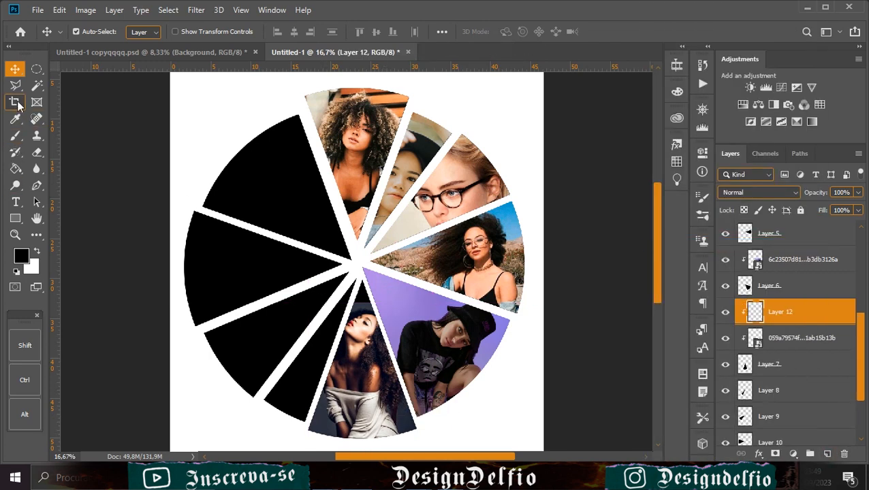
- Fill the new clipped layer with dark blue-grey #343844 to match the photo's background and move it beneath the off-shoulder photo
{"action": "left_click", "coordinate": [35, 120]}
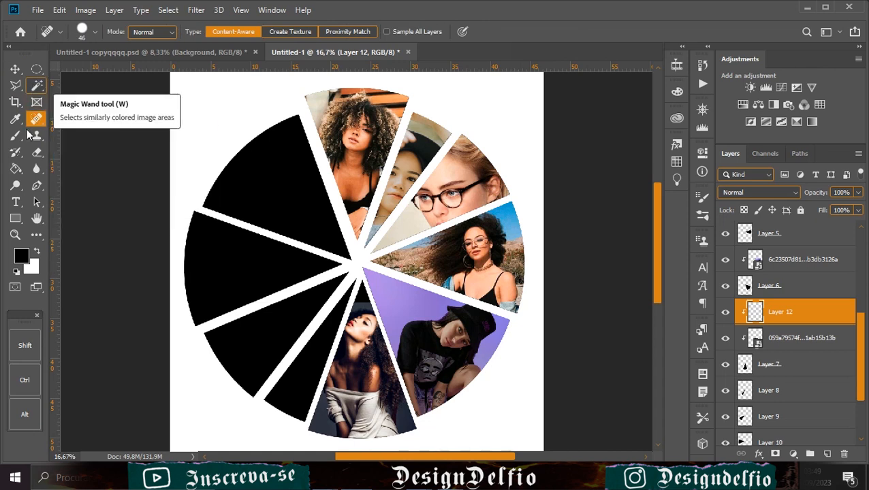
{"action": "left_click", "coordinate": [21, 255]}
{"action": "left_click", "coordinate": [365, 299]}
{"action": "left_click", "coordinate": [824, 148]}
{"action": "left_click", "coordinate": [16, 168]}
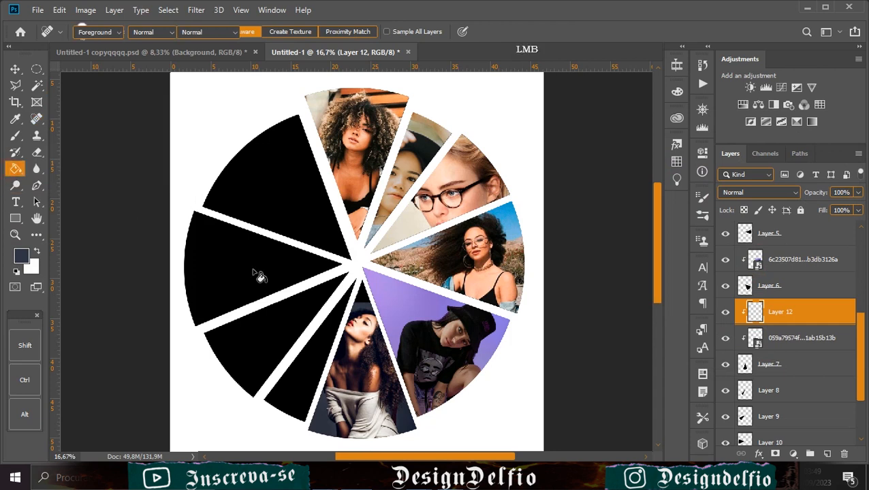
{"action": "left_click", "coordinate": [367, 312]}
{"action": "key", "text": "v"}
{"action": "left_click_drag", "start_coordinate": [783, 311], "coordinate": [814, 357]}
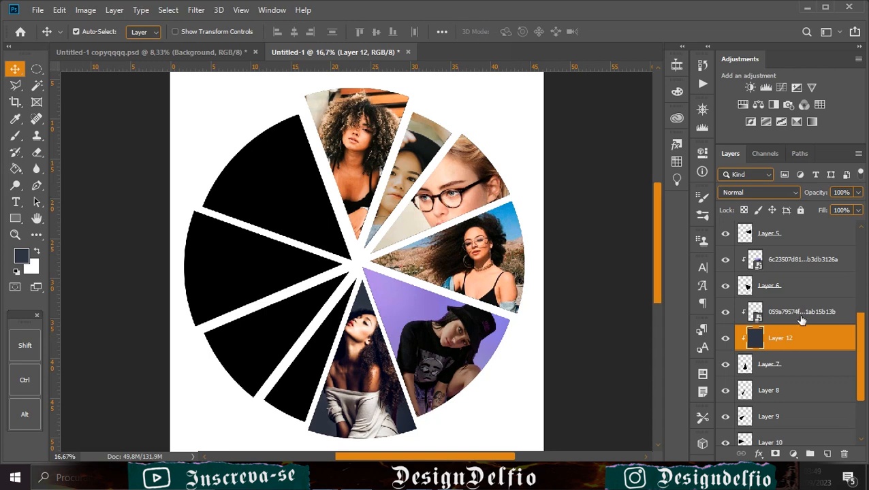
- Place the photo of the woman in the white T-shirt above Layer 8 and enlarge it over the narrow bottom wedge
{"action": "left_click", "coordinate": [777, 392]}
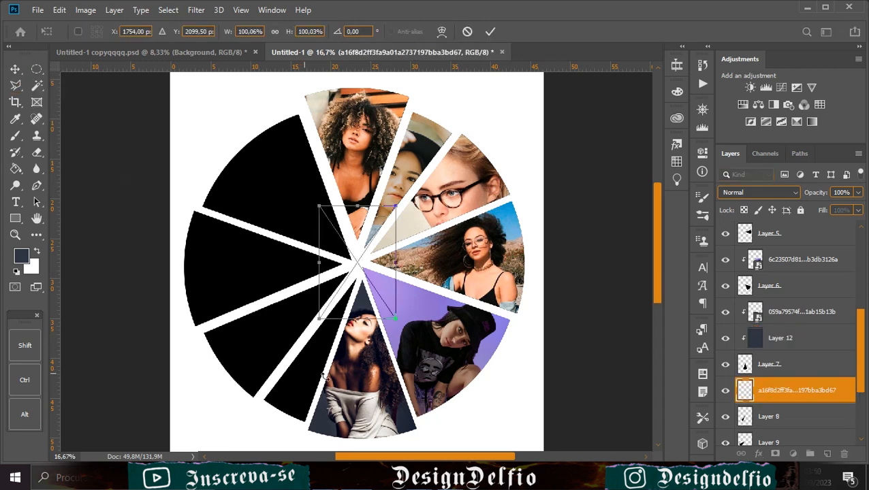
{"action": "left_click_drag", "start_coordinate": [387, 215], "coordinate": [385, 265]}
{"action": "left_click_drag", "start_coordinate": [344, 346], "coordinate": [315, 347]}
{"action": "left_click_drag", "start_coordinate": [363, 259], "coordinate": [372, 263]}
{"action": "left_click_drag", "start_coordinate": [334, 323], "coordinate": [338, 310]}
{"action": "key", "text": "Return"}
- Clip the white T-shirt photo to Layer 8 and move it toward the outer end of the wedge
{"action": "right_click", "coordinate": [837, 392]}
{"action": "left_click", "coordinate": [757, 273]}
{"action": "left_click_drag", "start_coordinate": [297, 385], "coordinate": [294, 411]}
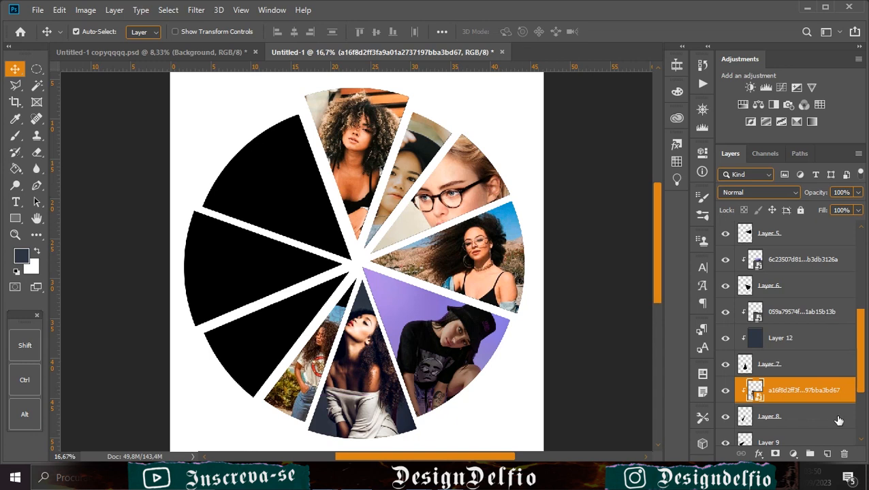
- Add a new layer above the white T-shirt photo and set the foreground colour to a blue matching its sky
{"action": "left_click", "coordinate": [828, 455]}
{"action": "left_click", "coordinate": [21, 257]}
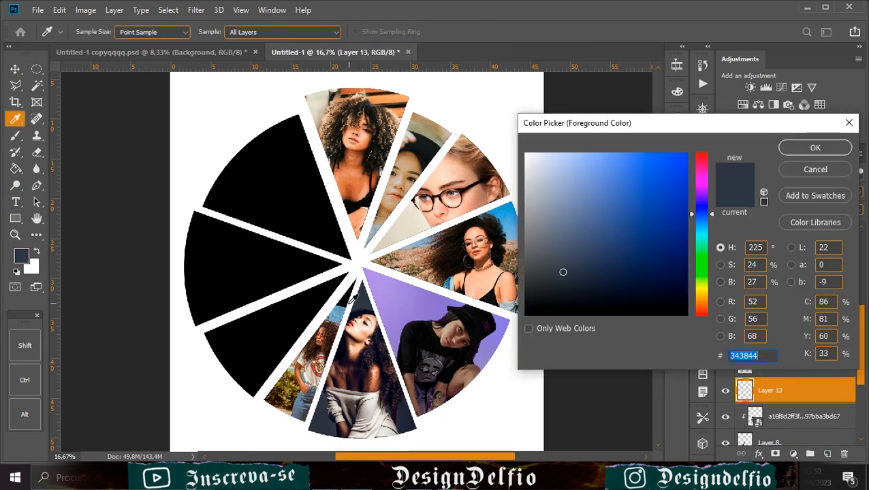
{"action": "left_click", "coordinate": [578, 202]}
{"action": "left_click", "coordinate": [815, 148]}
- Fill the new layer with the sky blue and move it beneath the white T-shirt photo, clipped to Layer 8
{"action": "key", "text": "g"}
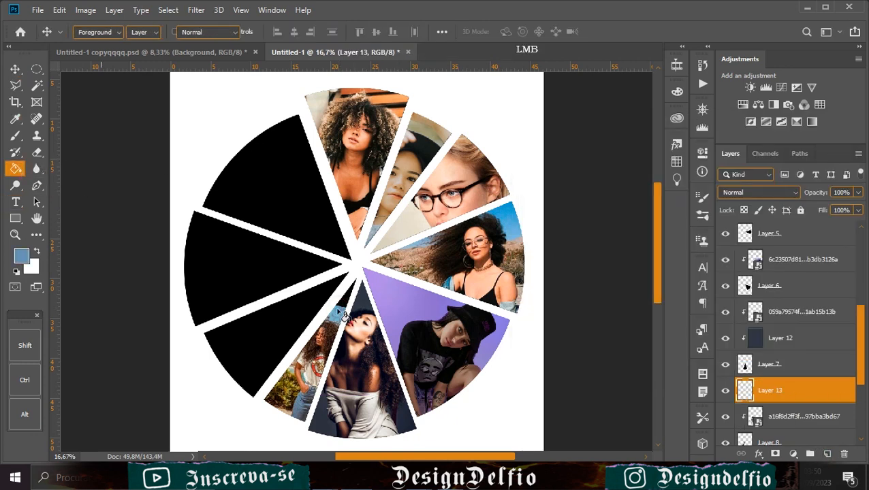
{"action": "left_click", "coordinate": [367, 305]}
{"action": "key", "text": "v"}
{"action": "left_click_drag", "start_coordinate": [809, 392], "coordinate": [823, 426]}
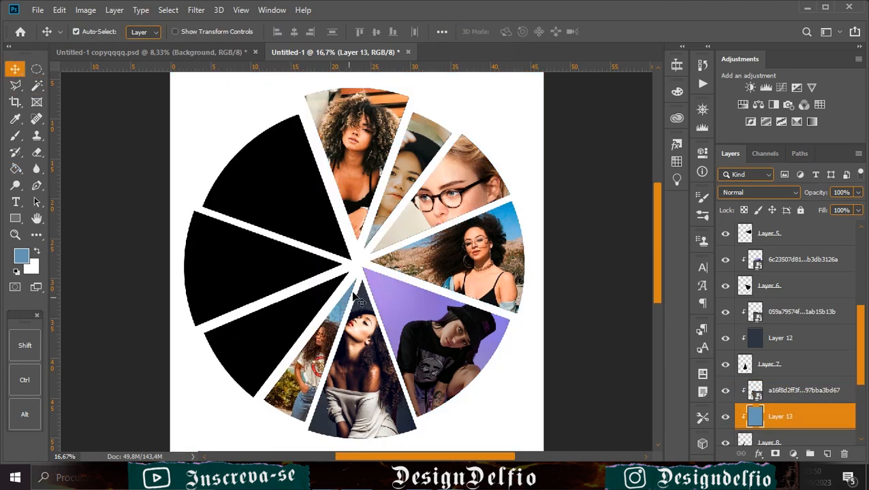
- Place the photo of the man with blond dreadlocks enlarged over the Layer 9 wedge and clip it to that layer
{"action": "left_click", "coordinate": [273, 329]}
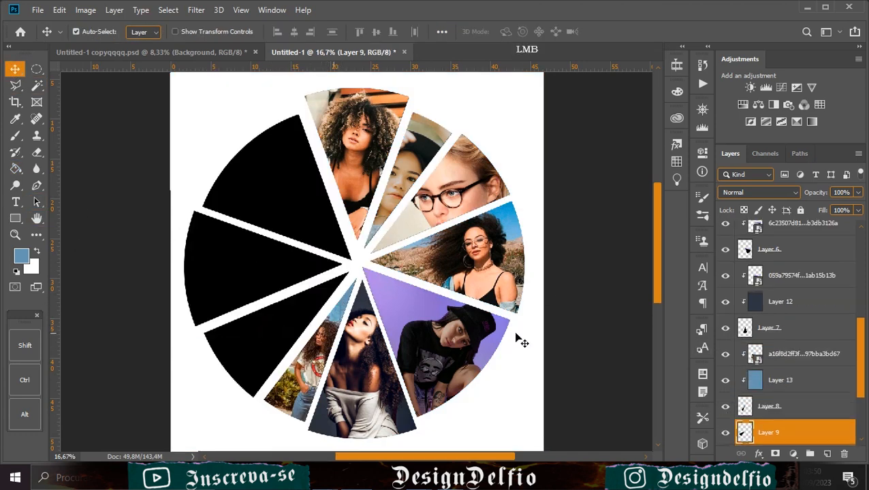
{"action": "scroll", "coordinate": [470, 361], "scroll_direction": "down", "scroll_amount": 2}
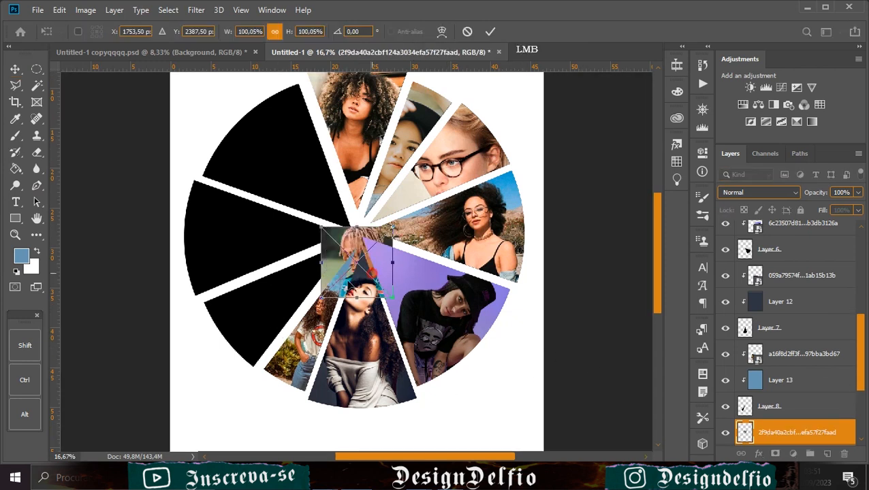
{"action": "left_click_drag", "start_coordinate": [360, 266], "coordinate": [407, 282]}
{"action": "left_click_drag", "start_coordinate": [221, 299], "coordinate": [202, 309]}
{"action": "left_click_drag", "start_coordinate": [275, 301], "coordinate": [242, 336]}
{"action": "key", "text": "Return"}
{"action": "right_click", "coordinate": [803, 434]}
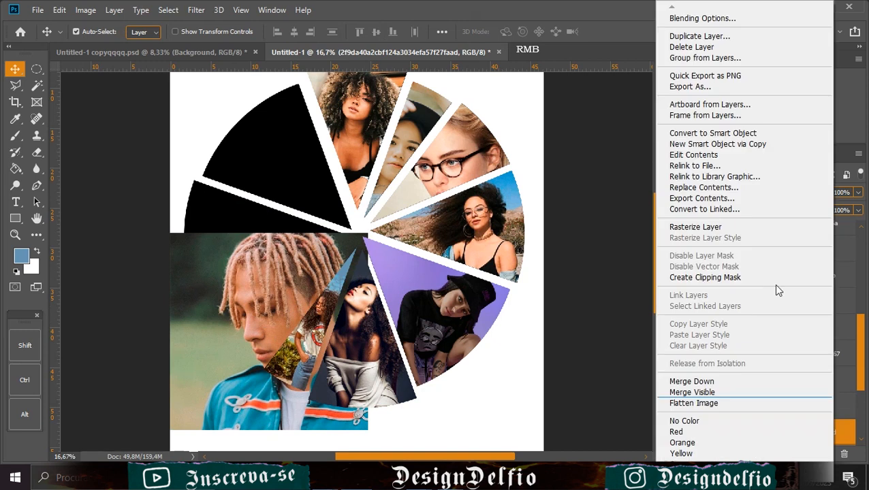
{"action": "left_click", "coordinate": [777, 279]}
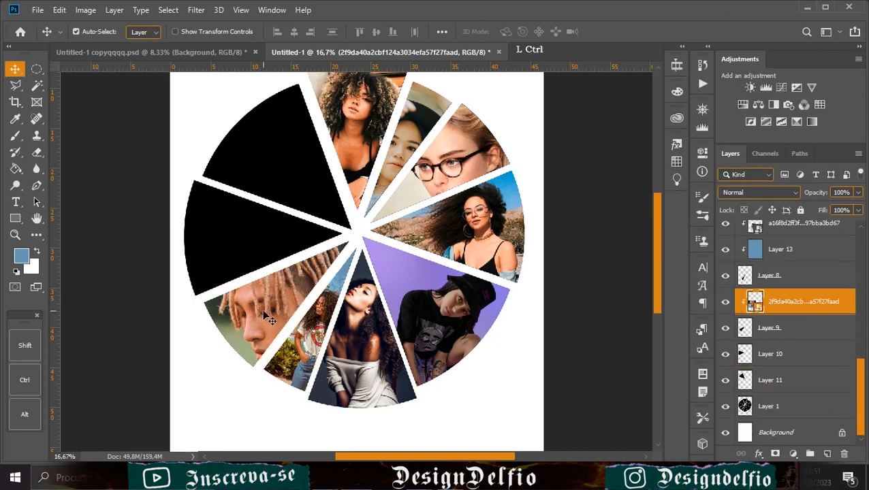
- Scale the dreadlocks photo to about 205%, fit it over the Layer 9 wedge, and flip it horizontally
{"action": "key", "text": "ctrl+t"}
{"action": "left_click_drag", "start_coordinate": [204, 430], "coordinate": [227, 396]}
{"action": "left_click_drag", "start_coordinate": [193, 312], "coordinate": [202, 313]}
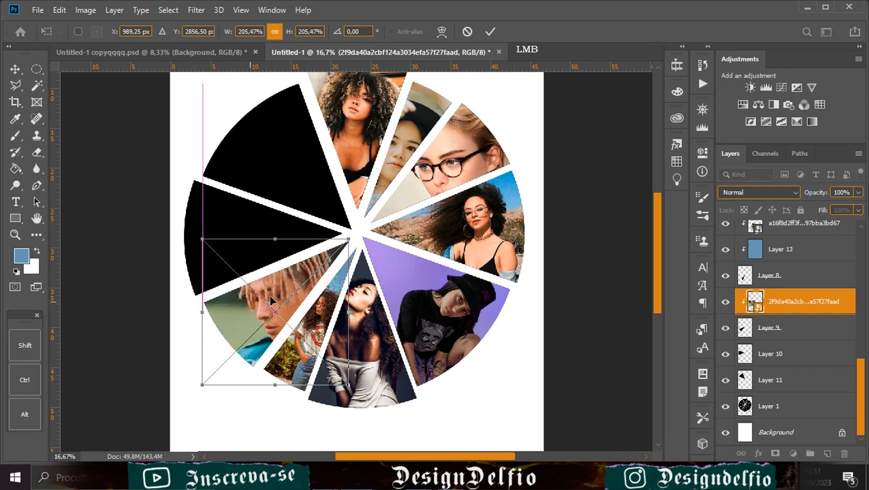
{"action": "right_click", "coordinate": [270, 297]}
{"action": "left_click", "coordinate": [325, 442]}
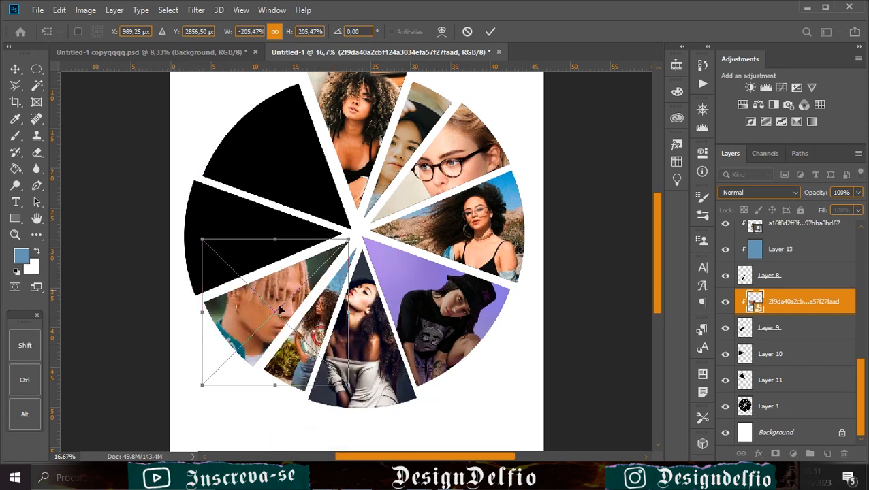
{"action": "left_click", "coordinate": [490, 32]}
- Place the outdoor photo of the dark-haired woman in black above Layer 10 at about 226% scale
{"action": "left_click", "coordinate": [794, 356]}
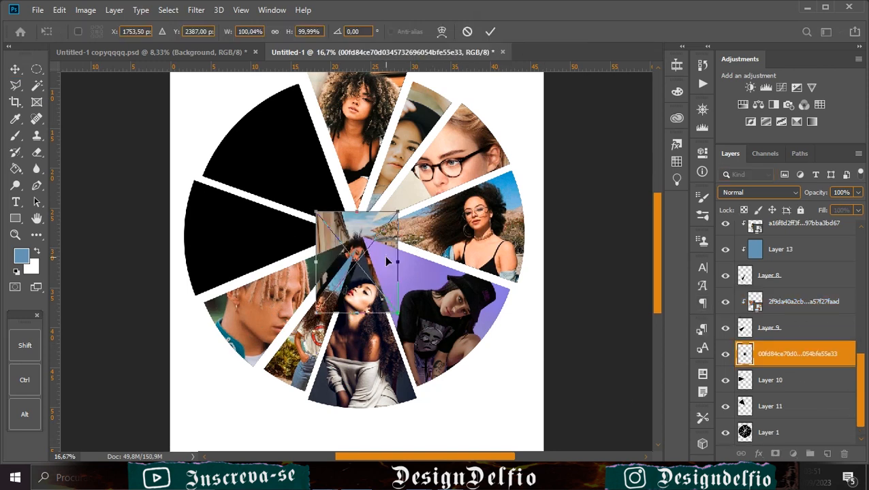
{"action": "left_click_drag", "start_coordinate": [388, 260], "coordinate": [344, 240]}
{"action": "key", "text": "Return"}
- Clip the dark-haired woman's photo to Layer 10 and fit it over that wedge at about 226% scale
{"action": "right_click", "coordinate": [848, 357]}
{"action": "left_click", "coordinate": [756, 277]}
{"action": "left_click_drag", "start_coordinate": [262, 251], "coordinate": [278, 265]}
{"action": "key", "text": "ctrl+t"}
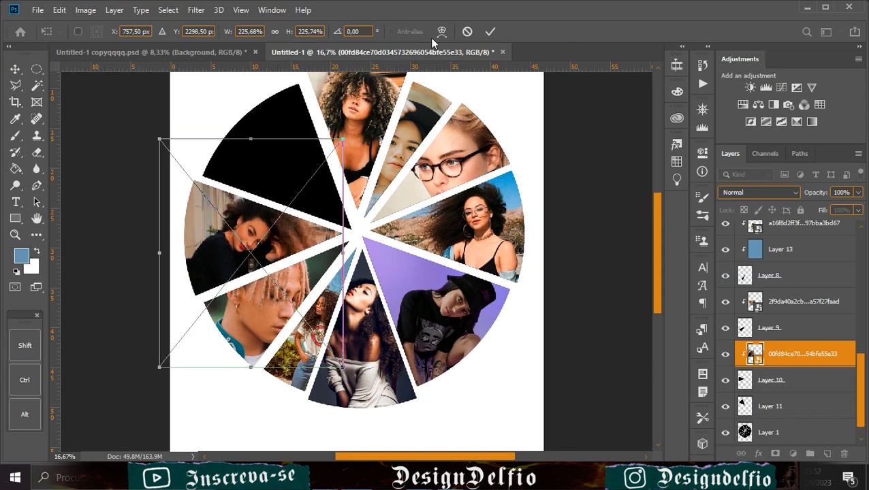
{"action": "left_click", "coordinate": [490, 32]}
- Place the photo of the braided woman in a white shirt above Layer 11, enlarge it over the wedge, and clip it to that layer
{"action": "left_click", "coordinate": [809, 404]}
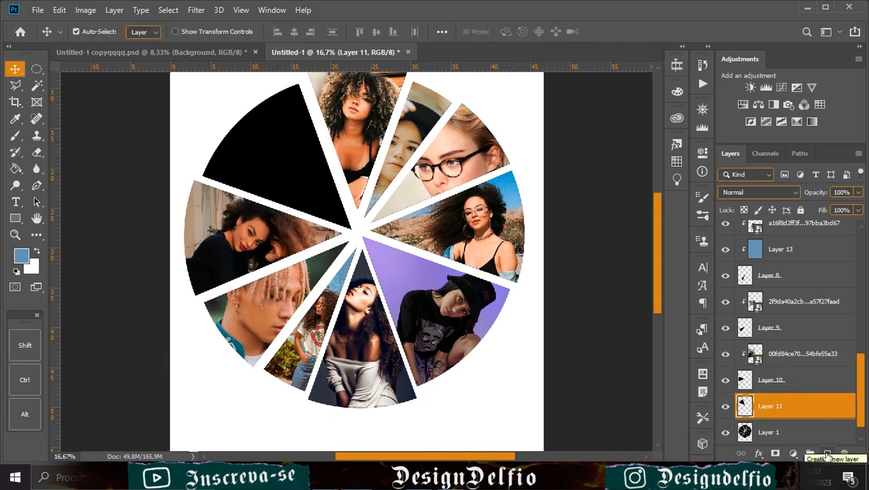
{"action": "left_click_drag", "start_coordinate": [827, 455], "coordinate": [296, 176]}
{"action": "left_click_drag", "start_coordinate": [347, 228], "coordinate": [260, 136]}
{"action": "left_click_drag", "start_coordinate": [311, 171], "coordinate": [348, 180]}
{"action": "left_click_drag", "start_coordinate": [228, 170], "coordinate": [195, 179]}
{"action": "left_click_drag", "start_coordinate": [298, 188], "coordinate": [306, 218]}
{"action": "left_click", "coordinate": [490, 32]}
{"action": "right_click", "coordinate": [839, 408]}
{"action": "left_click", "coordinate": [749, 278]}
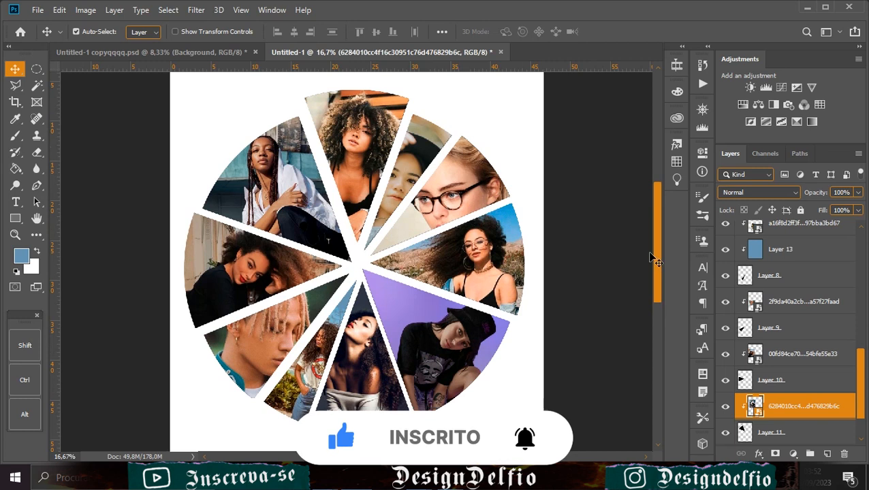
- Add a Black & White adjustment clipped to the photo of the woman in the hat on the Layer 3 wedge
{"action": "left_click", "coordinate": [426, 142]}
{"action": "scroll", "coordinate": [828, 250], "scroll_direction": "up", "scroll_amount": 1}
{"action": "left_click", "coordinate": [775, 103]}
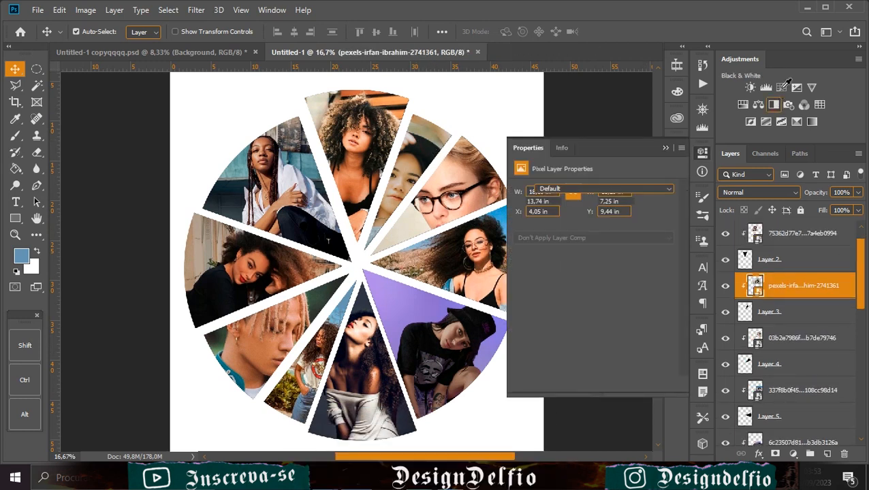
{"action": "left_click", "coordinate": [592, 384]}
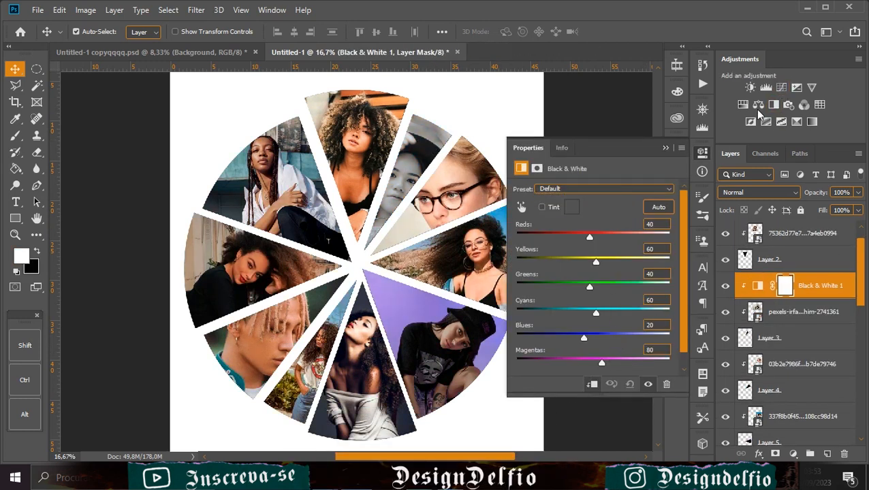
- Add a clipped Curves adjustment to the Layer 3 hat photo, darkening the shadows and setting a highlight point at input 191, output 187
{"action": "left_click", "coordinate": [781, 88]}
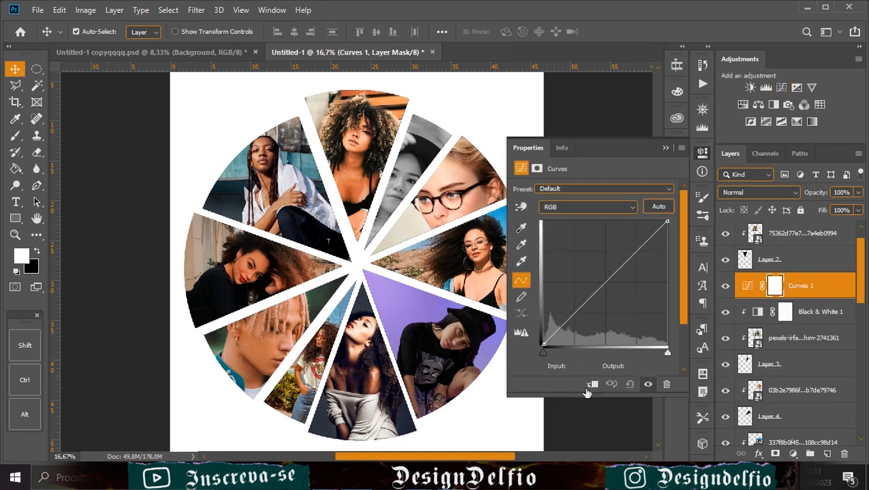
{"action": "left_click", "coordinate": [591, 384]}
{"action": "left_click", "coordinate": [575, 315]}
{"action": "left_click_drag", "start_coordinate": [575, 315], "coordinate": [579, 316]}
{"action": "left_click_drag", "start_coordinate": [633, 257], "coordinate": [636, 254]}
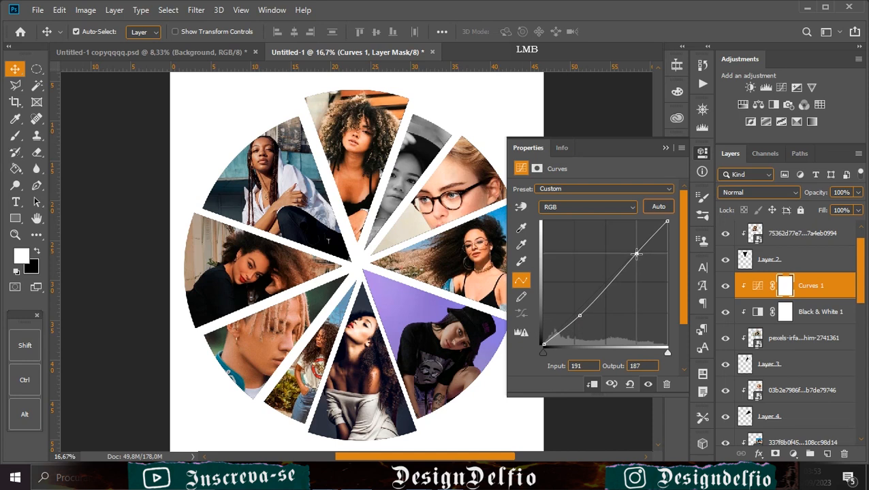
{"action": "left_click", "coordinate": [665, 148]}
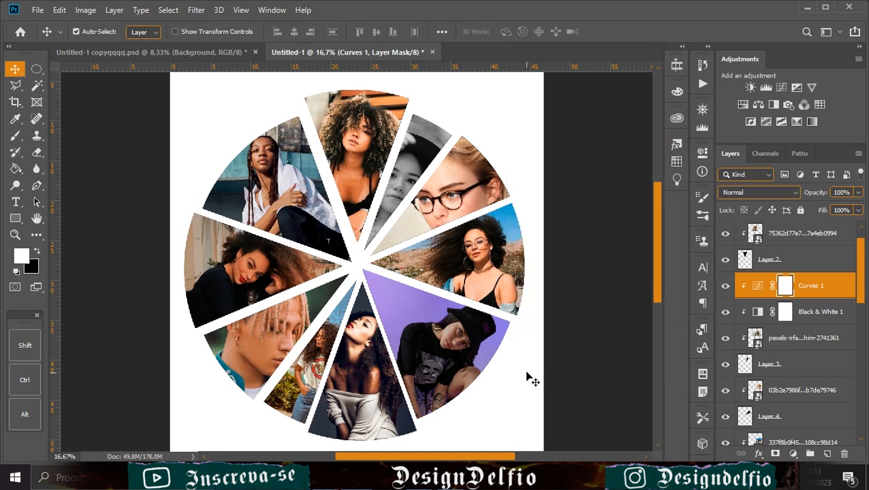
- Add clipped Black & White and Curves adjustments to the Layer 7 photo, with a curve point at input 65, output 49
{"action": "left_click", "coordinate": [388, 417]}
{"action": "scroll", "coordinate": [794, 252], "scroll_direction": "down", "scroll_amount": 1}
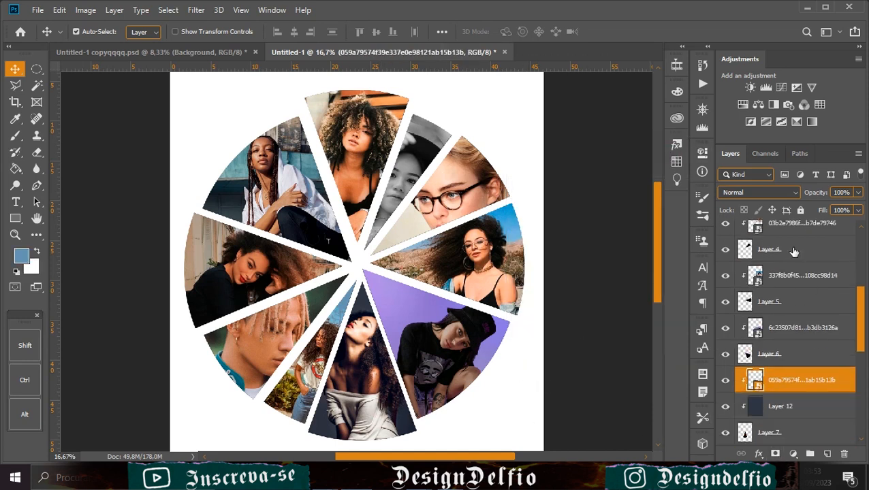
{"action": "left_click", "coordinate": [773, 104]}
{"action": "key", "text": "ctrl+alt+g"}
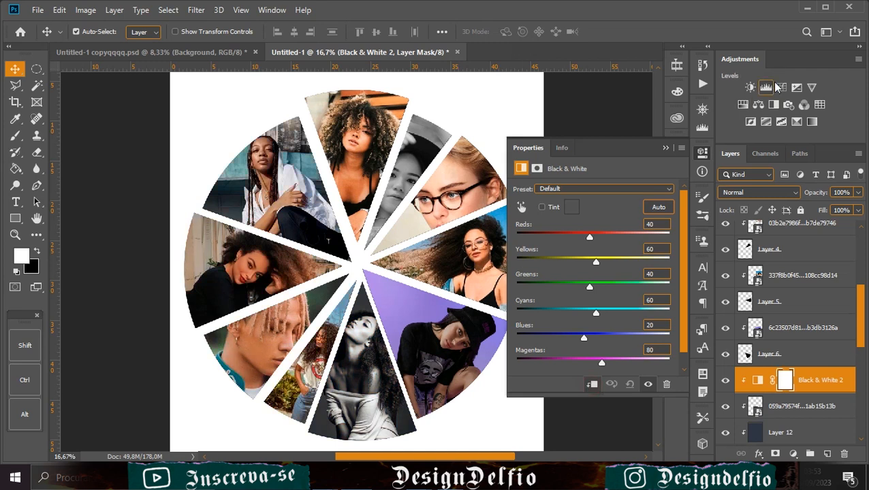
{"action": "left_click", "coordinate": [781, 87]}
{"action": "left_click_drag", "start_coordinate": [574, 314], "coordinate": [575, 320]}
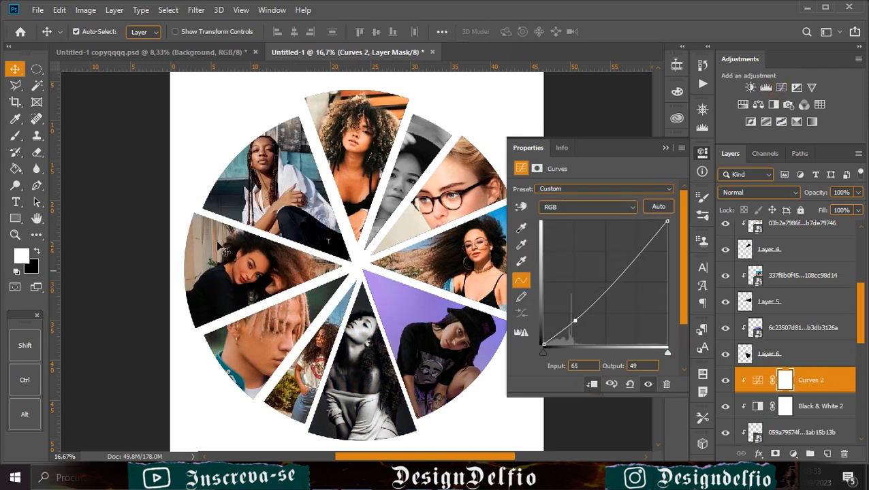
- Add a Black & White adjustment clipped to the dark-haired woman's photo on the Layer 10 wedge
{"action": "left_click", "coordinate": [252, 277]}
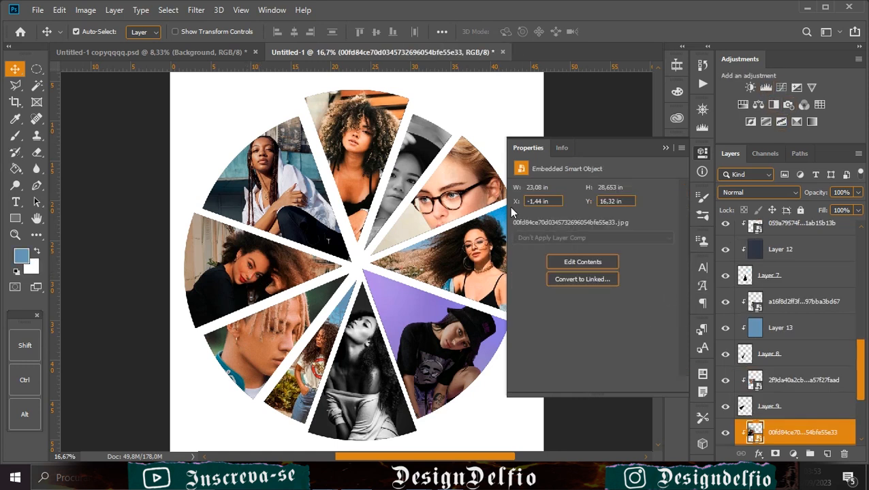
{"action": "scroll", "coordinate": [494, 217], "scroll_direction": "down", "scroll_amount": 4}
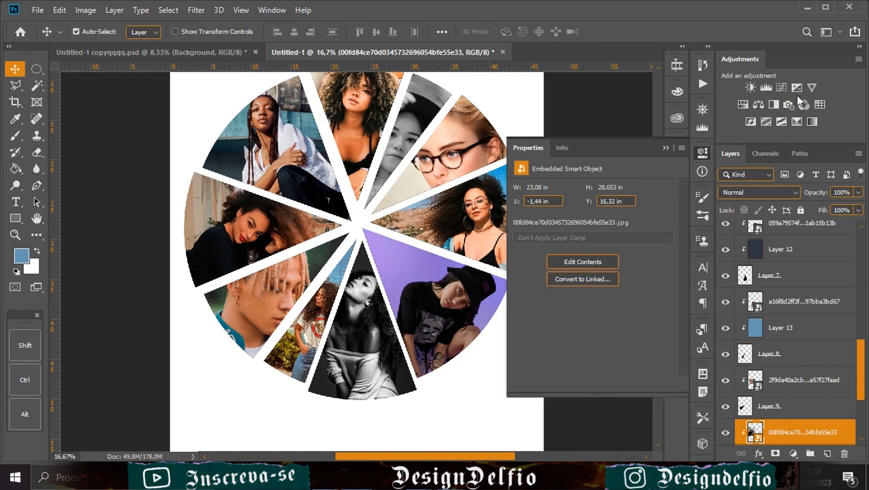
{"action": "left_click", "coordinate": [758, 104]}
{"action": "left_click", "coordinate": [592, 385]}
- Add a clipped Curves adjustment to the Layer 10 photo, raising the highlights and placing a shadow point at input 48, output 46
{"action": "left_click", "coordinate": [781, 88]}
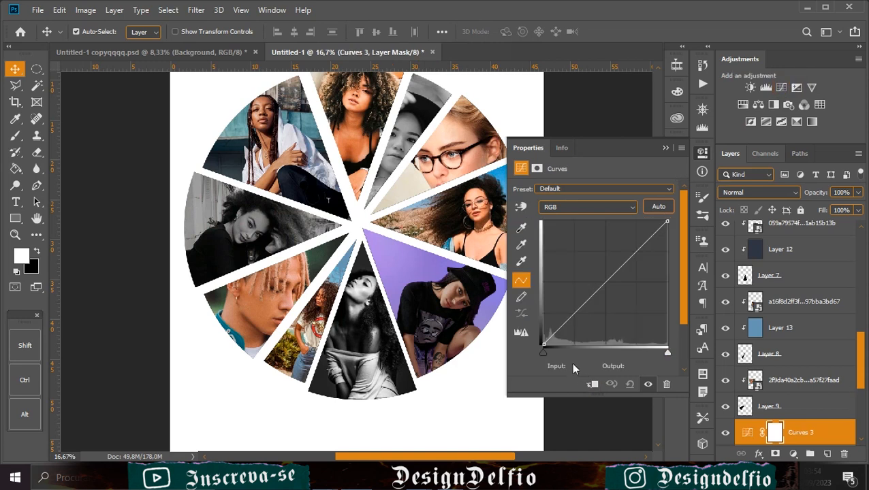
{"action": "key", "text": "ctrl+alt+g"}
{"action": "mouse_move", "coordinate": [563, 322]}
{"action": "left_mouse_down"}
{"action": "mouse_move", "coordinate": [565, 329]}
{"action": "mouse_move", "coordinate": [563, 321]}
{"action": "left_mouse_up"}
{"action": "left_click_drag", "start_coordinate": [644, 243], "coordinate": [645, 229]}
{"action": "left_click_drag", "start_coordinate": [563, 322], "coordinate": [566, 322]}
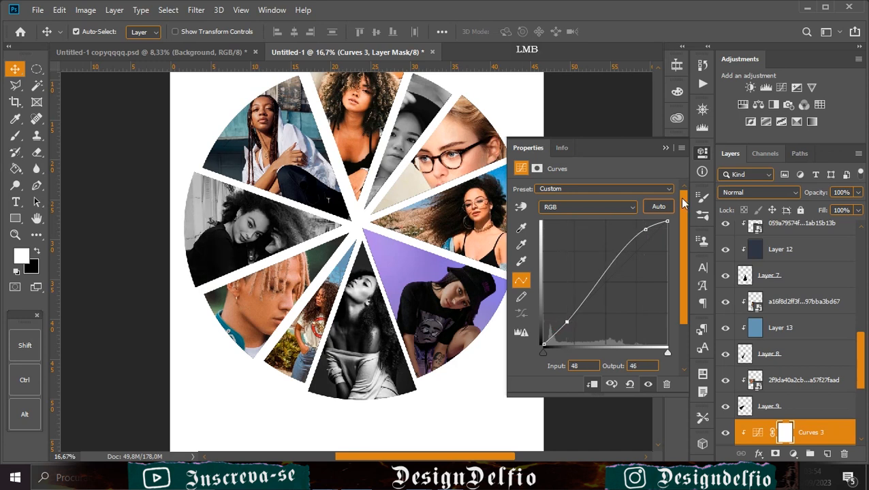
{"action": "left_click", "coordinate": [665, 148]}
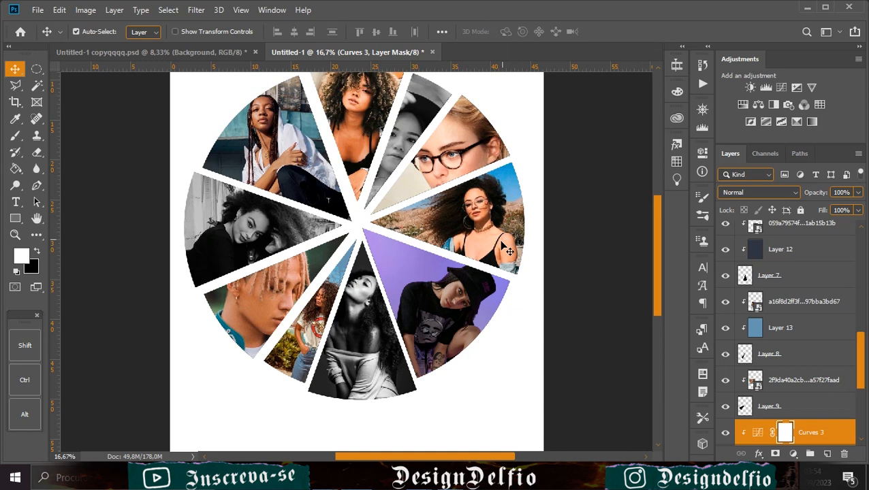
- Add clipped Black & White and Curves adjustments to the glasses photo on the Layer 4 wedge, darkening its shadows
{"action": "left_click", "coordinate": [517, 164]}
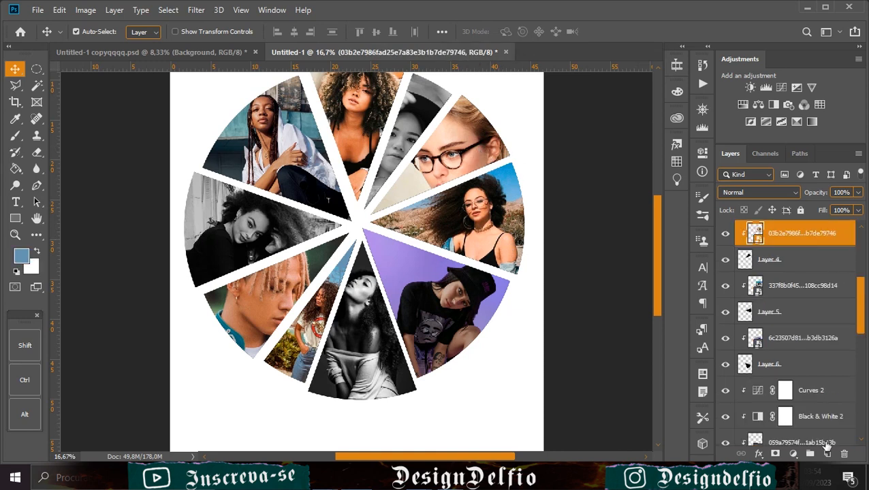
{"action": "left_click", "coordinate": [773, 104]}
{"action": "key", "text": "ctrl+alt+g"}
{"action": "left_click", "coordinate": [782, 89]}
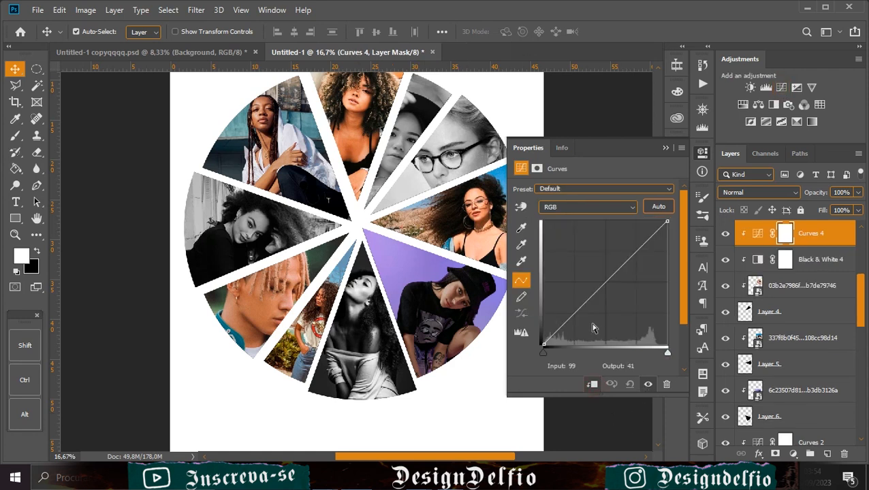
{"action": "left_click_drag", "start_coordinate": [575, 319], "coordinate": [574, 323]}
{"action": "mouse_move", "coordinate": [640, 250]}
{"action": "left_mouse_down"}
{"action": "mouse_move", "coordinate": [646, 232]}
{"action": "mouse_move", "coordinate": [654, 239]}
{"action": "left_mouse_up"}
{"action": "left_click", "coordinate": [666, 147]}
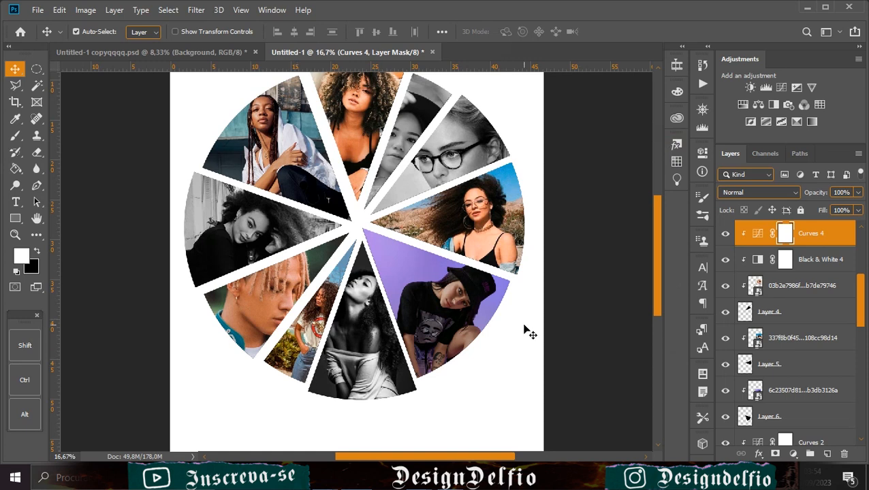
- Add clipped Black & White and Curves adjustments to the Layer 6 bucket-hat photo, lowering shadows and raising highlights for more contrast
{"action": "left_click", "coordinate": [463, 315]}
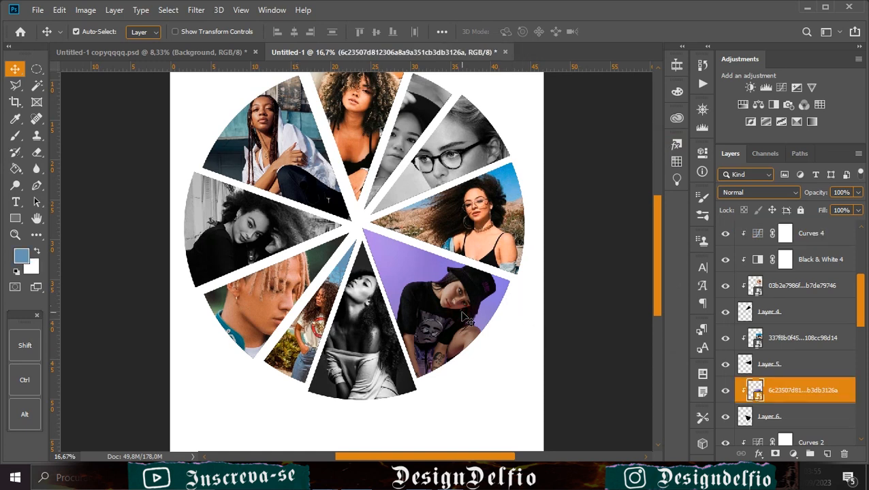
{"action": "scroll", "coordinate": [798, 405], "scroll_direction": "down", "scroll_amount": 2}
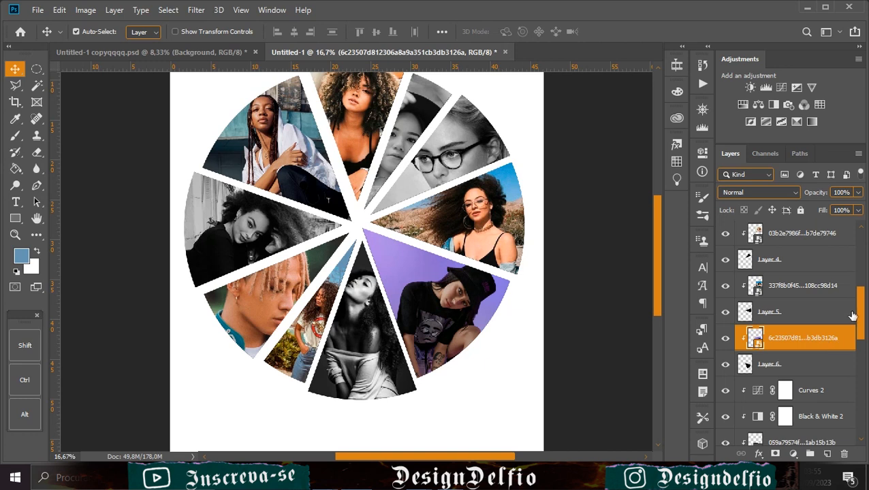
{"action": "left_click", "coordinate": [774, 105]}
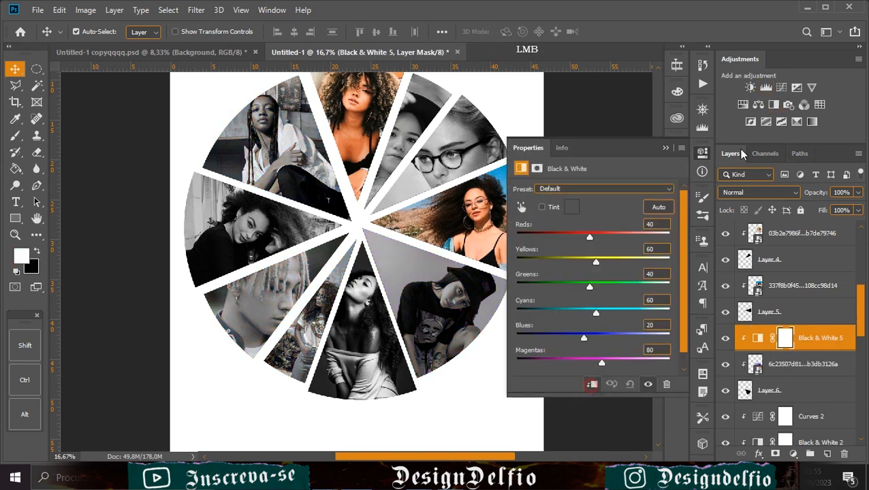
{"action": "left_click", "coordinate": [781, 87]}
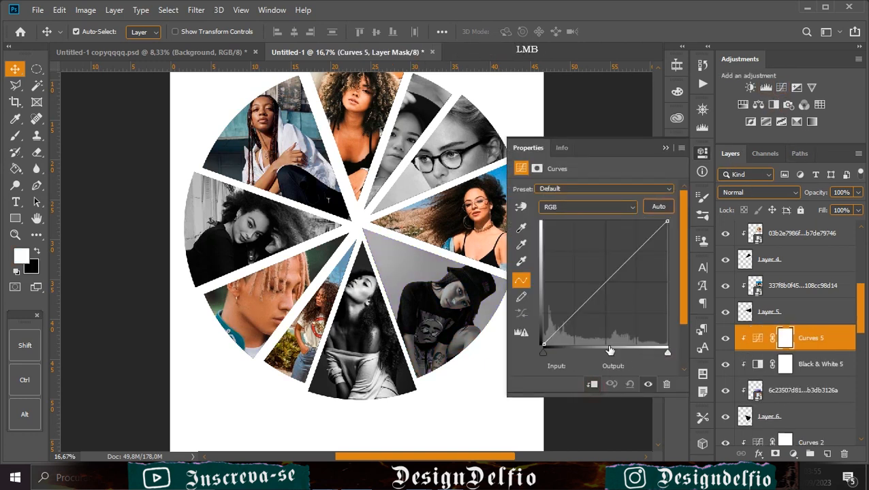
{"action": "mouse_move", "coordinate": [586, 304]}
{"action": "left_mouse_down"}
{"action": "mouse_move", "coordinate": [586, 319]}
{"action": "mouse_move", "coordinate": [592, 307]}
{"action": "left_mouse_up"}
{"action": "left_click_drag", "start_coordinate": [636, 262], "coordinate": [627, 252]}
{"action": "left_click", "coordinate": [665, 148]}
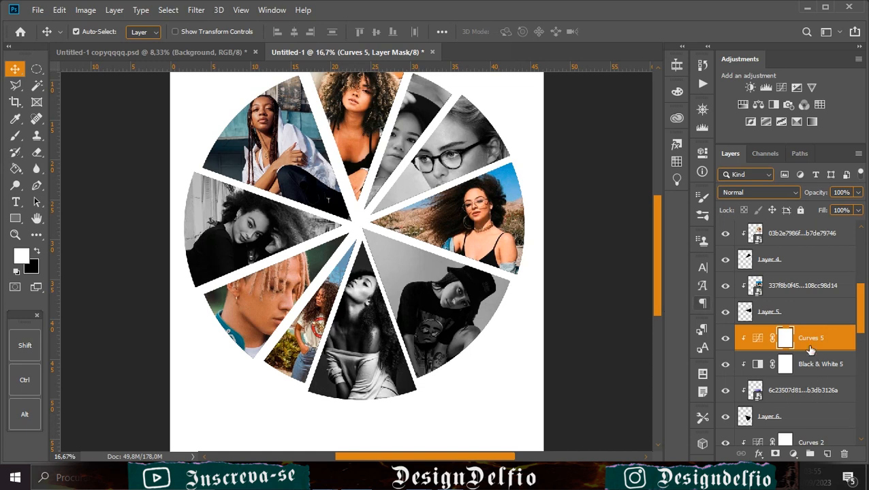
- Hide the Rectangle 1 copy 4 layer
{"action": "scroll", "coordinate": [809, 348], "scroll_direction": "down", "scroll_amount": 6}
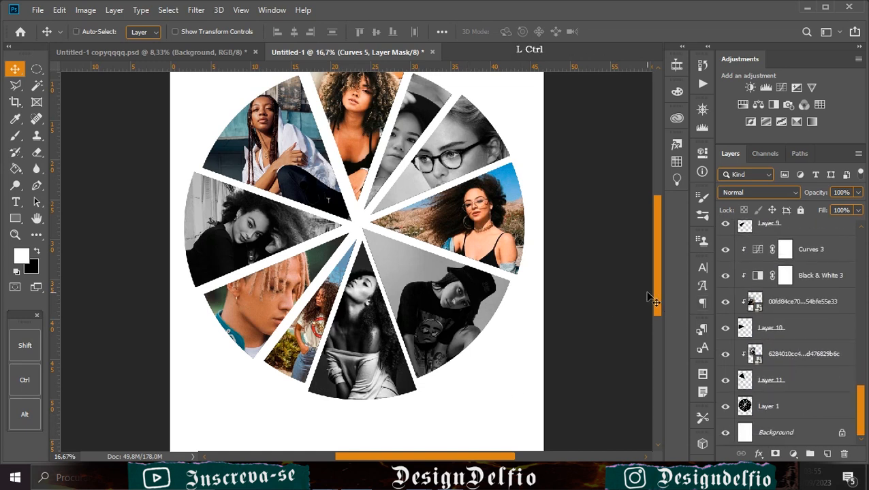
{"action": "key", "text": "ctrl+minus"}
{"action": "scroll", "coordinate": [790, 307], "scroll_direction": "up", "scroll_amount": 8}
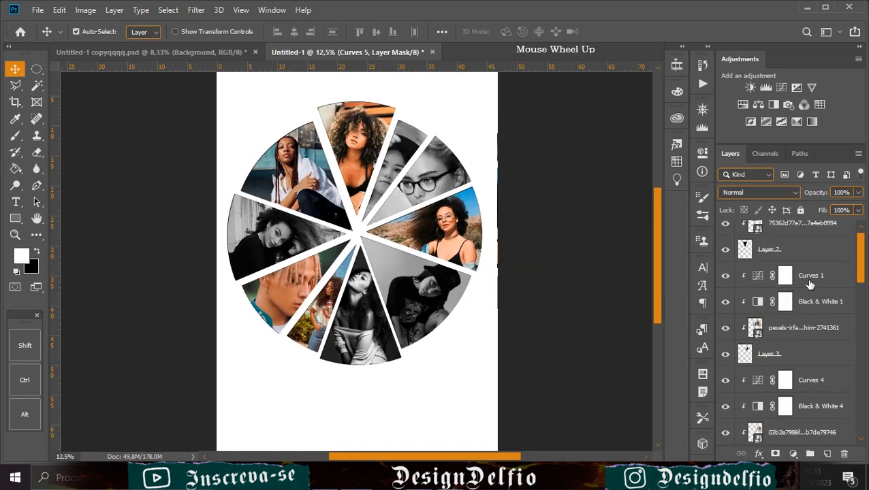
{"action": "left_click", "coordinate": [726, 235]}
{"action": "left_click", "coordinate": [726, 235]}
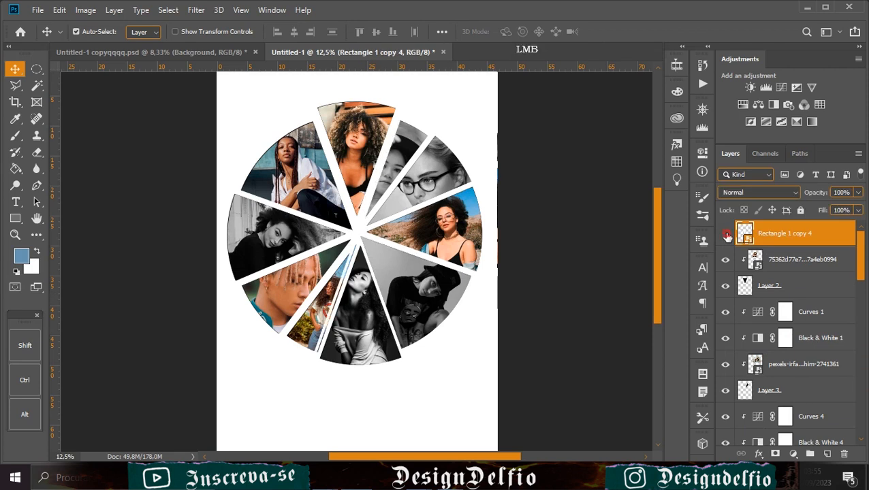
- Place the full-length cutout of the model in the blue T-shirt above the wedge photos and enlarge it to about 611%
{"action": "left_click", "coordinate": [814, 261]}
{"action": "left_click", "coordinate": [827, 455]}
{"action": "left_click_drag", "start_coordinate": [432, 431], "coordinate": [362, 441]}
{"action": "left_click_drag", "start_coordinate": [358, 223], "coordinate": [360, 97]}
{"action": "left_click_drag", "start_coordinate": [217, 270], "coordinate": [155, 274]}
{"action": "left_click_drag", "start_coordinate": [473, 287], "coordinate": [559, 295]}
{"action": "mouse_move", "coordinate": [461, 306]}
{"action": "left_mouse_down"}
{"action": "mouse_move", "coordinate": [450, 306]}
{"action": "mouse_move", "coordinate": [456, 296]}
{"action": "left_mouse_up"}
{"action": "left_click", "coordinate": [490, 31]}
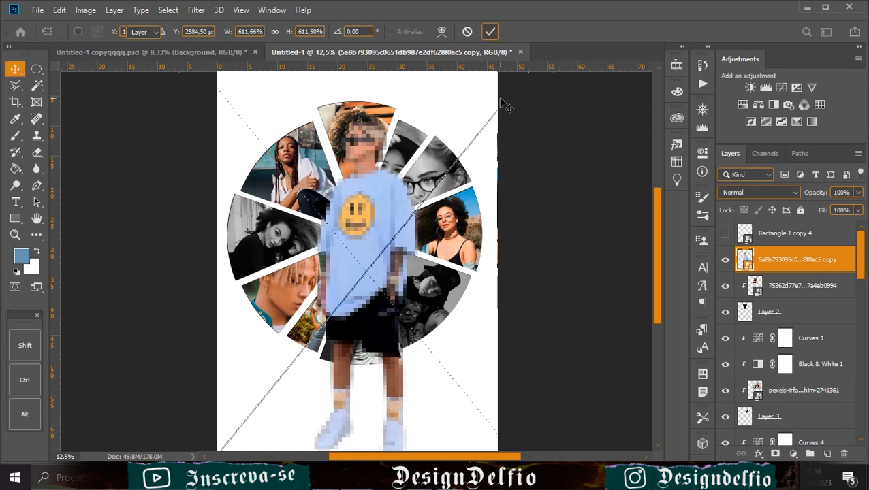
- Scale down the blue T-shirt cutout and center it over the wheel so the whole figure fits on the page
{"action": "key", "text": "ctrl+minus"}
{"action": "left_click_drag", "start_coordinate": [368, 245], "coordinate": [362, 241]}
{"action": "key", "text": "ctrl+t"}
{"action": "left_click_drag", "start_coordinate": [361, 146], "coordinate": [366, 180]}
{"action": "left_click_drag", "start_coordinate": [375, 302], "coordinate": [373, 298]}
{"action": "left_click_drag", "start_coordinate": [353, 175], "coordinate": [354, 181]}
{"action": "left_click_drag", "start_coordinate": [390, 288], "coordinate": [391, 285]}
{"action": "left_click", "coordinate": [490, 31]}
{"action": "key", "text": "ctrl+plus"}
{"action": "key", "text": "ctrl+plus"}
{"action": "key", "text": "ctrl+plus"}
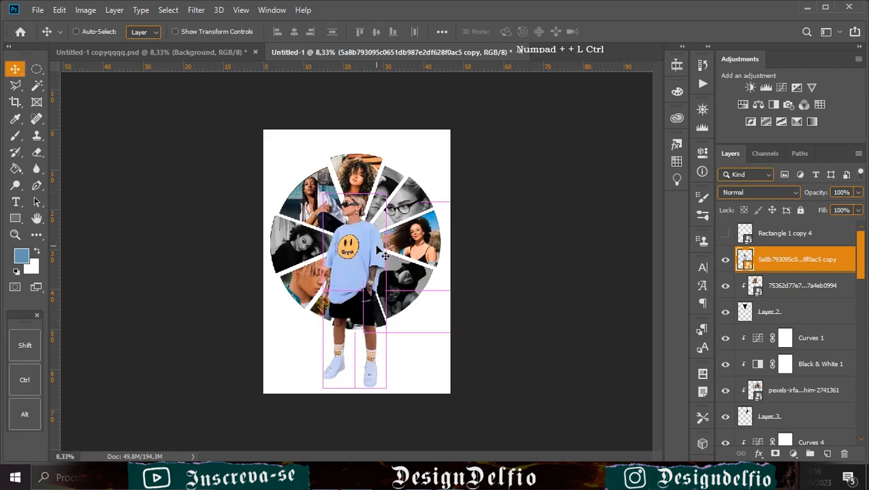
{"action": "key", "text": "ctrl+minus"}
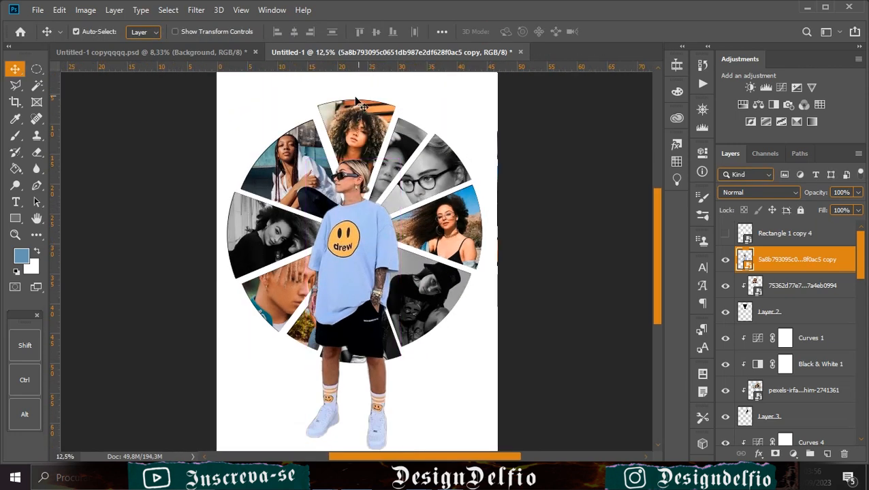
- Add a new layer above the curly-haired woman's photo and clip it to the Layer 2 wedge
{"action": "left_click", "coordinate": [803, 285]}
{"action": "left_click", "coordinate": [828, 453]}
{"action": "right_click", "coordinate": [784, 287]}
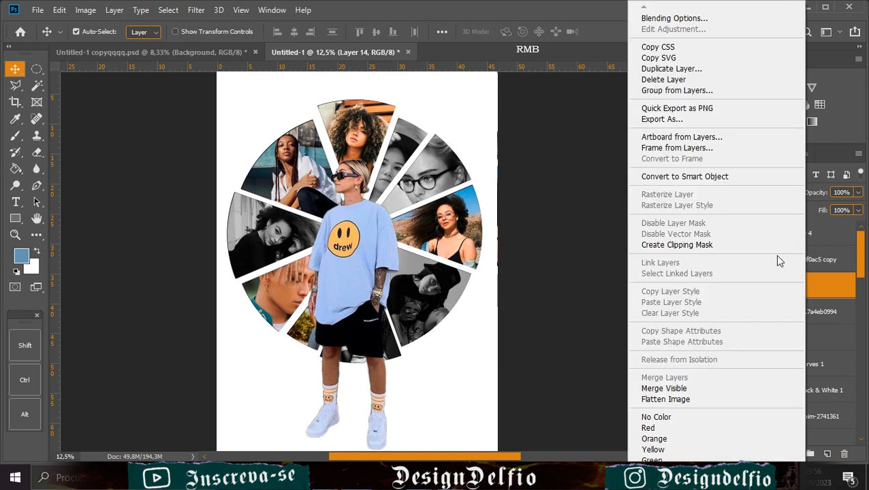
{"action": "left_click", "coordinate": [723, 244]}
- Sample the orange from the T-shirt's smiley face and fill Layer 14 with it using the Paint Bucket
{"action": "left_click", "coordinate": [23, 257]}
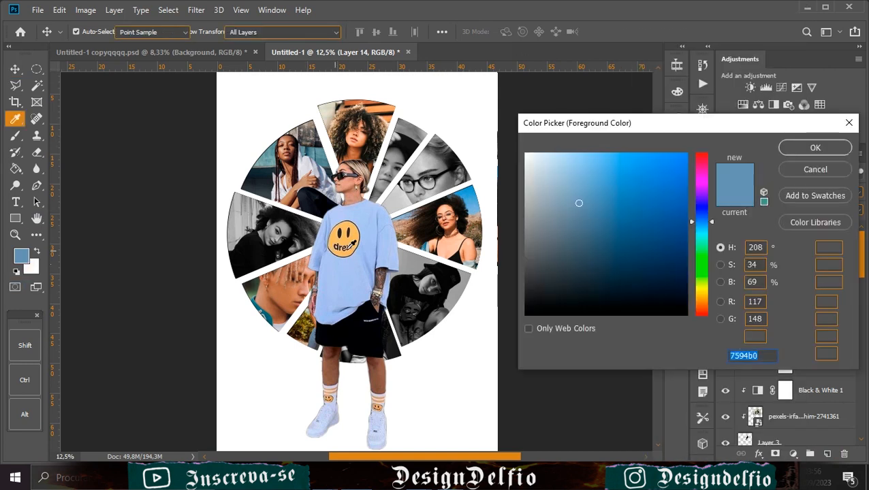
{"action": "left_click", "coordinate": [348, 239]}
{"action": "left_click", "coordinate": [815, 148]}
{"action": "key", "text": "v"}
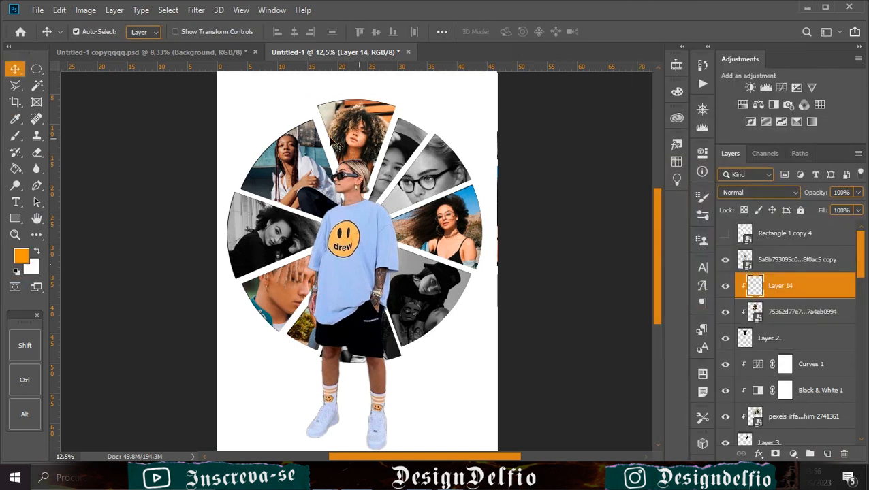
{"action": "left_click", "coordinate": [17, 170]}
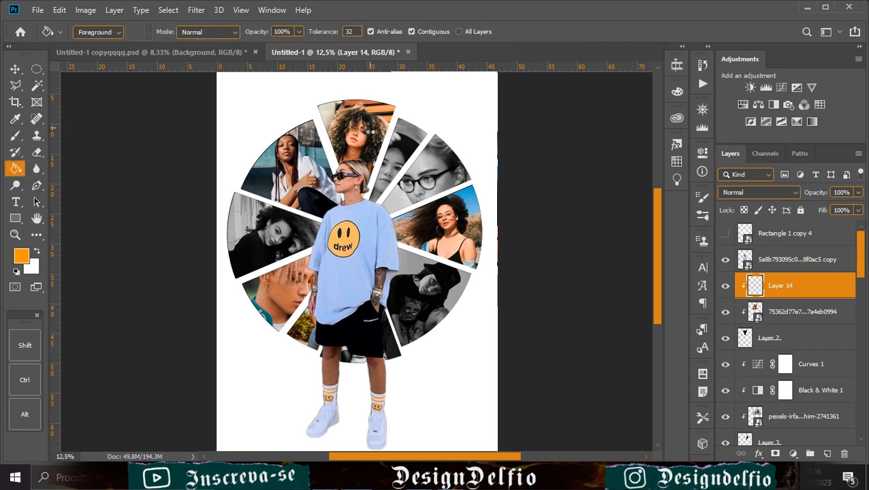
{"action": "left_click", "coordinate": [372, 130]}
{"action": "key", "text": "v"}
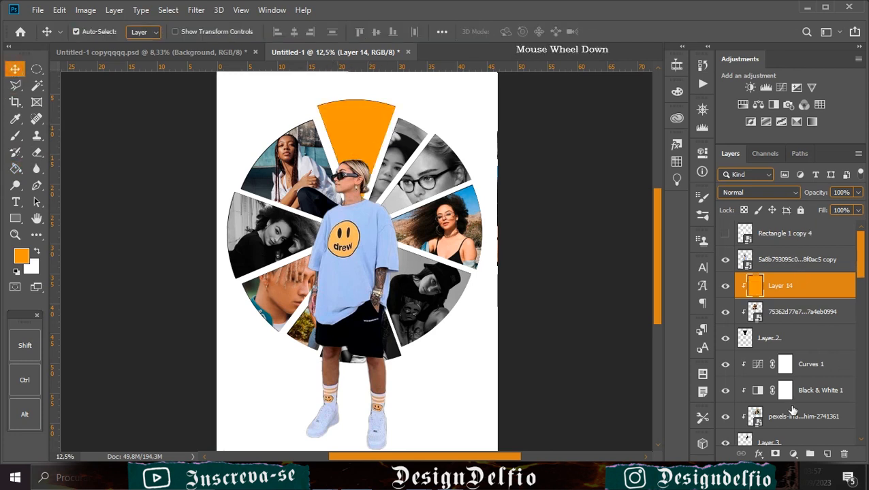
- Change the orange Layer 14's blend mode to Color, set its fill to 50% and reduce the fill slightly further
{"action": "scroll", "coordinate": [792, 410], "scroll_direction": "down", "scroll_amount": 10}
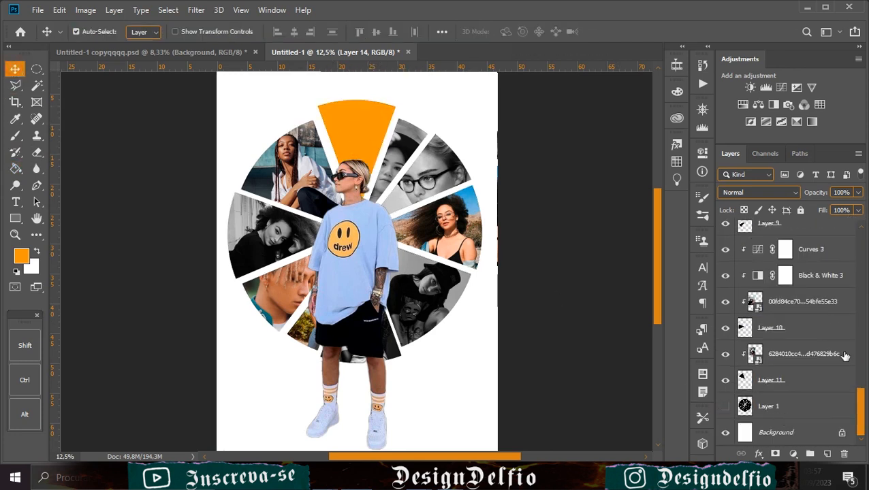
{"action": "scroll", "coordinate": [844, 355], "scroll_direction": "up", "scroll_amount": 10}
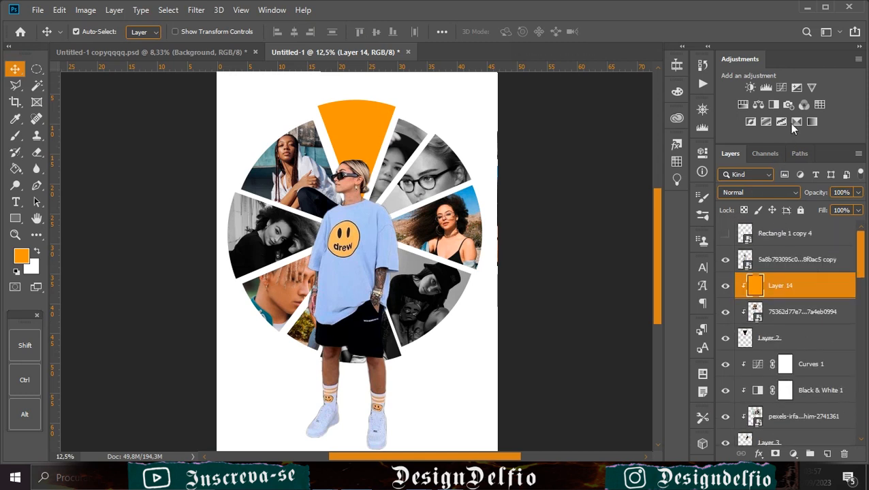
{"action": "left_click", "coordinate": [778, 191]}
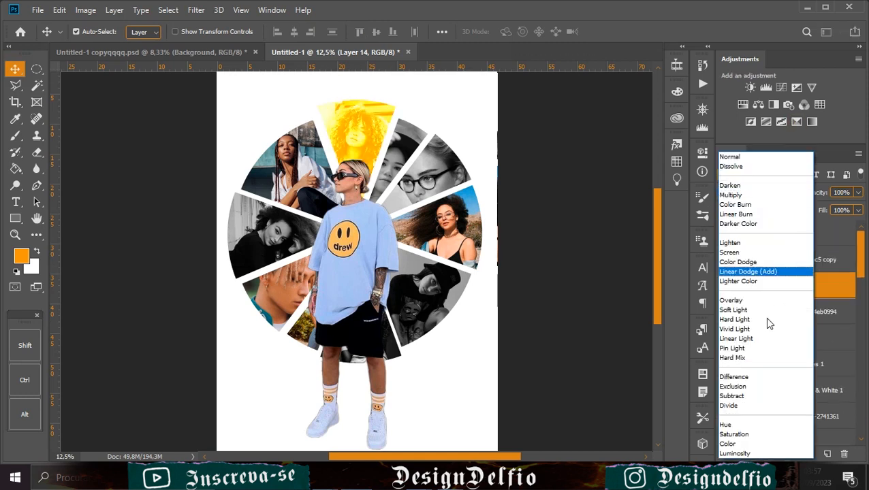
{"action": "left_click", "coordinate": [757, 445]}
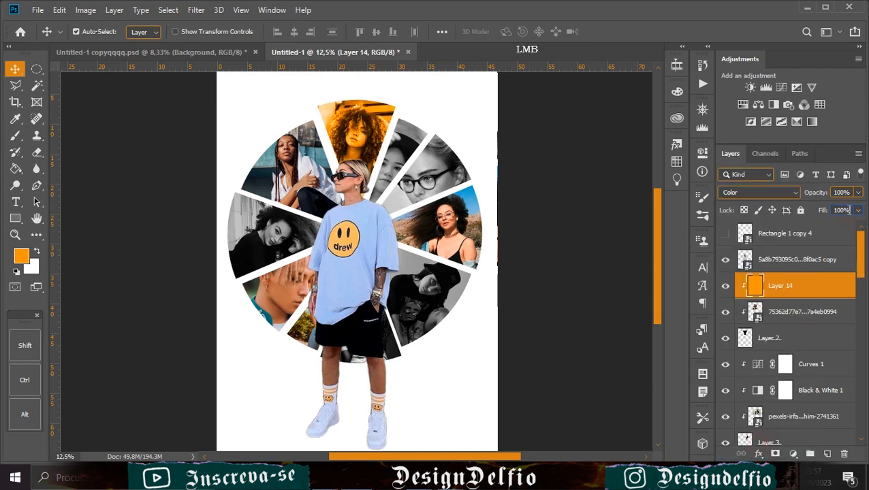
{"action": "type", "text": "50"}
{"action": "key", "text": "Return"}
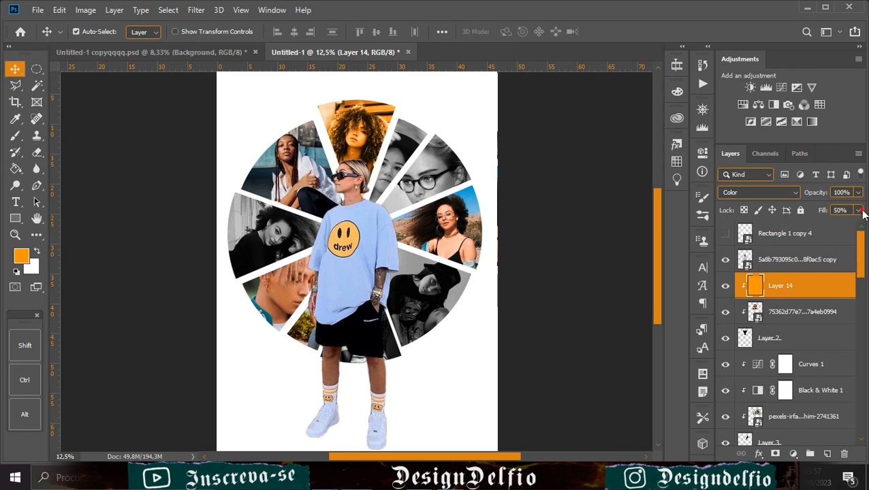
{"action": "left_click_drag", "start_coordinate": [815, 226], "coordinate": [815, 225]}
{"action": "left_click", "coordinate": [813, 294]}
- Add a new layer above the outdoor photo of the woman in glasses, fill it with orange and clip it to the Layer 5 wedge
{"action": "left_click", "coordinate": [464, 235]}
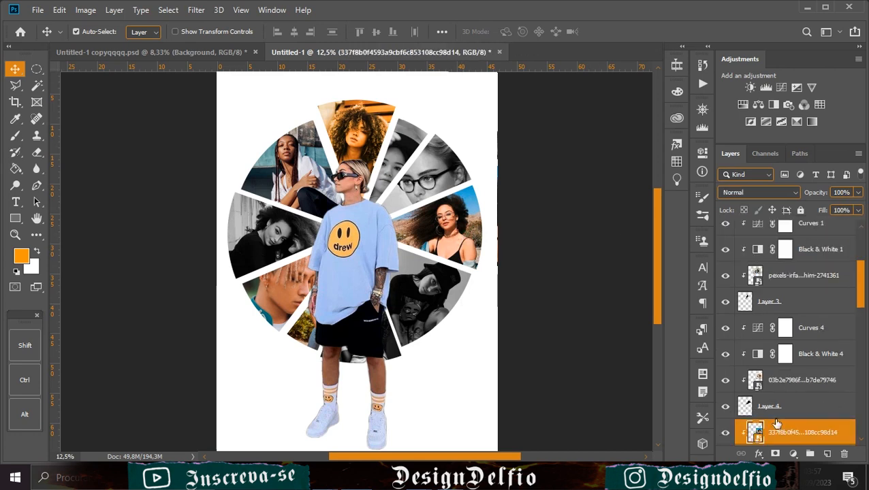
{"action": "scroll", "coordinate": [782, 426], "scroll_direction": "down", "scroll_amount": 1}
{"action": "left_click", "coordinate": [827, 454]}
{"action": "left_click", "coordinate": [16, 169]}
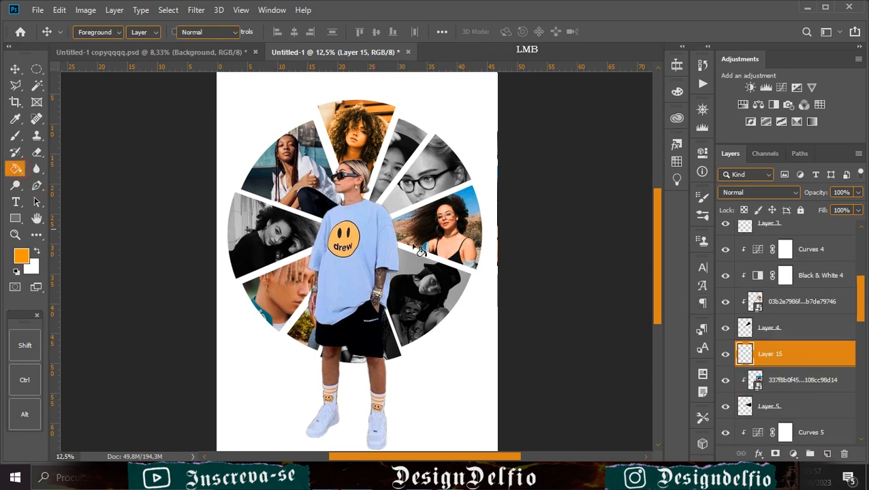
{"action": "key", "text": "alt+BackSpace"}
{"action": "right_click", "coordinate": [797, 359]}
{"action": "left_click", "coordinate": [708, 245]}
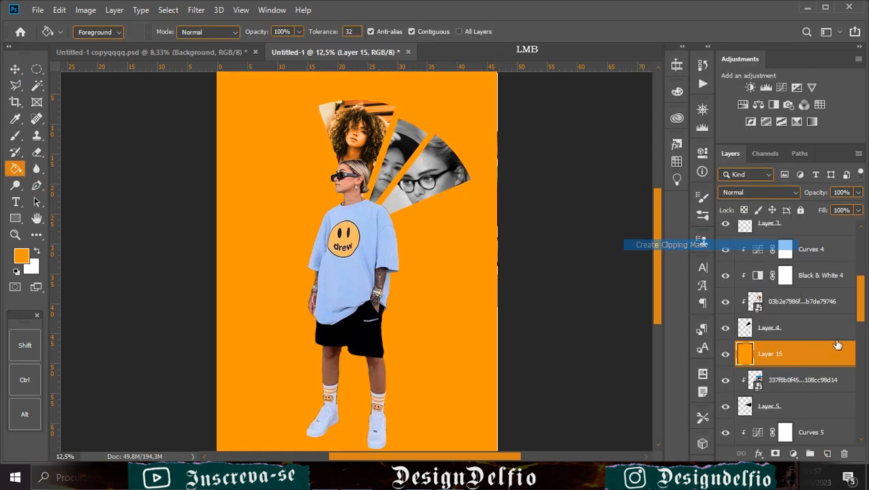
- Set Layer 15's blend mode to Color and reduce its fill to 39%
{"action": "left_click", "coordinate": [771, 195]}
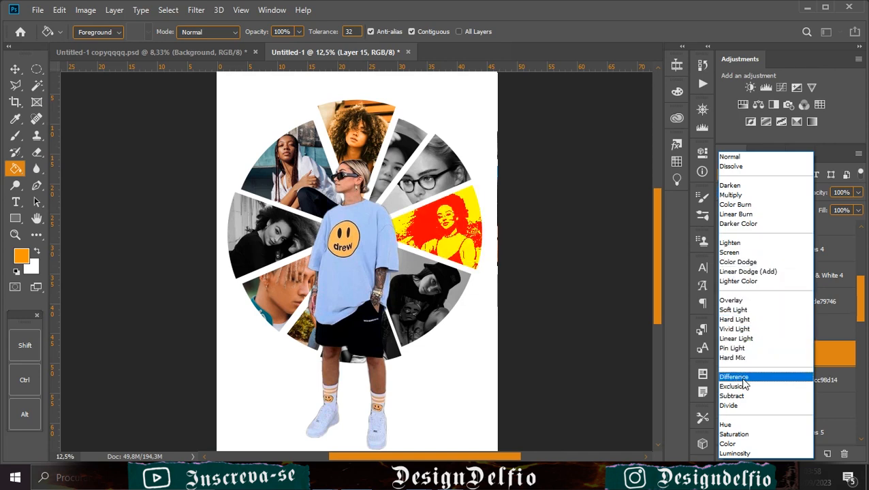
{"action": "left_click", "coordinate": [742, 443]}
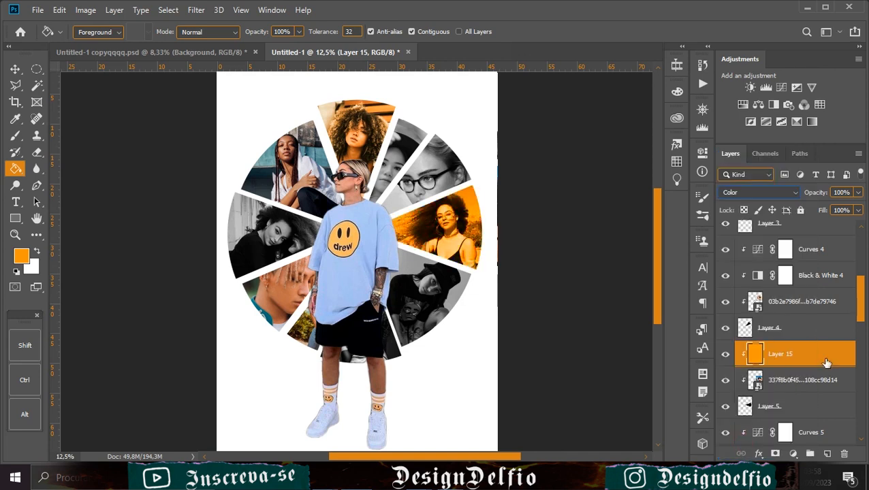
{"action": "left_click", "coordinate": [858, 210]}
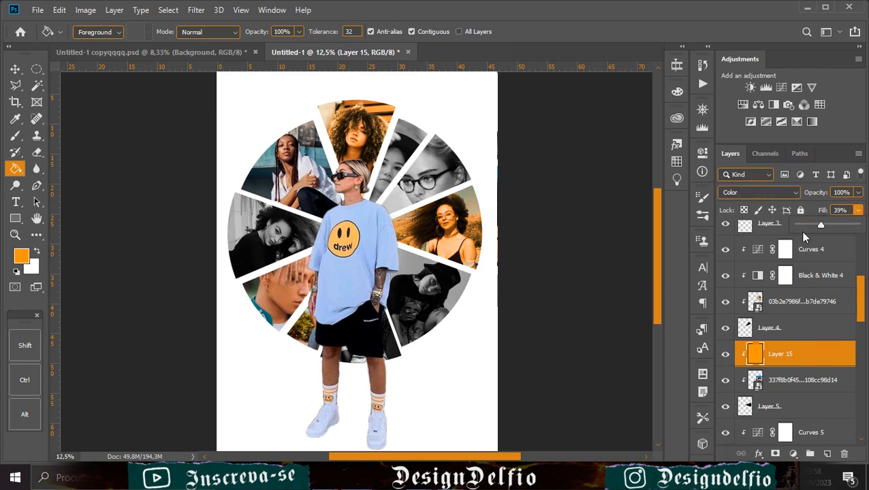
{"action": "left_click", "coordinate": [272, 293]}
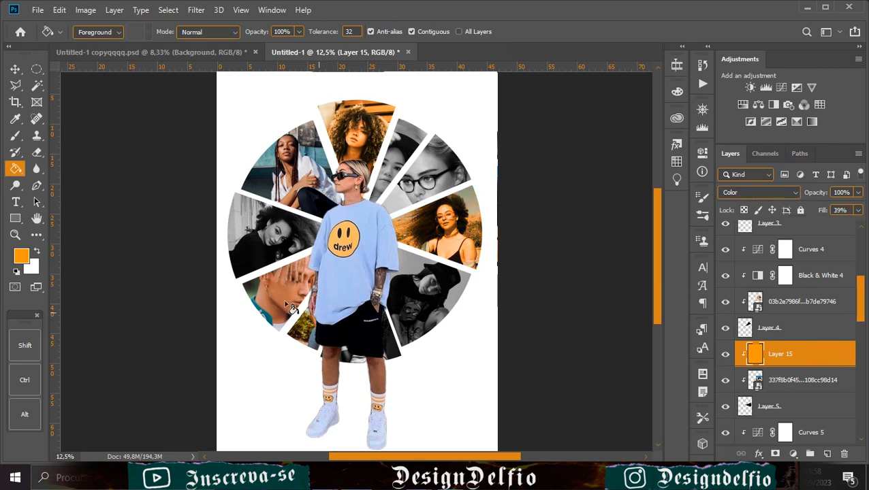
- Add a new layer above the blond man's photo, clip it to the Layer 9 wedge and fill it with orange
{"action": "left_click", "coordinate": [14, 71]}
{"action": "left_click", "coordinate": [273, 300]}
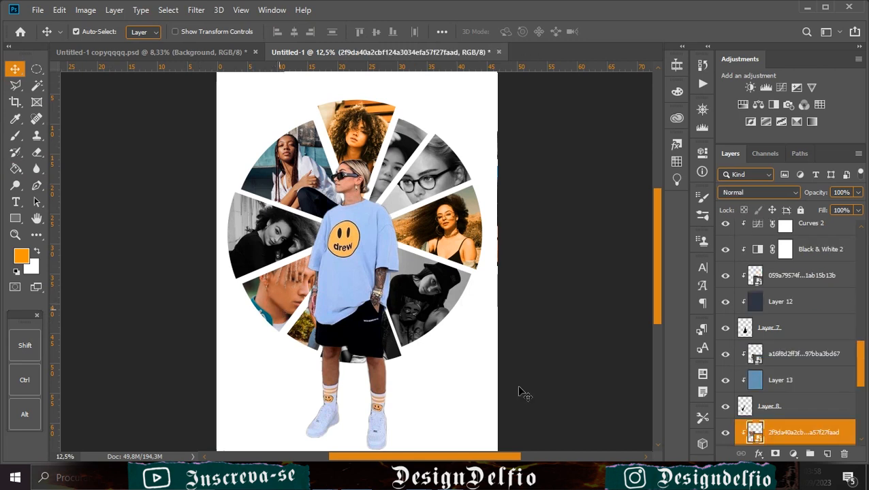
{"action": "scroll", "coordinate": [613, 412], "scroll_direction": "down", "scroll_amount": 1}
{"action": "scroll", "coordinate": [828, 426], "scroll_direction": "down", "scroll_amount": 1}
{"action": "left_click", "coordinate": [827, 454]}
{"action": "right_click", "coordinate": [797, 406]}
{"action": "left_click", "coordinate": [681, 247]}
{"action": "left_click", "coordinate": [13, 168]}
{"action": "left_click", "coordinate": [279, 303]}
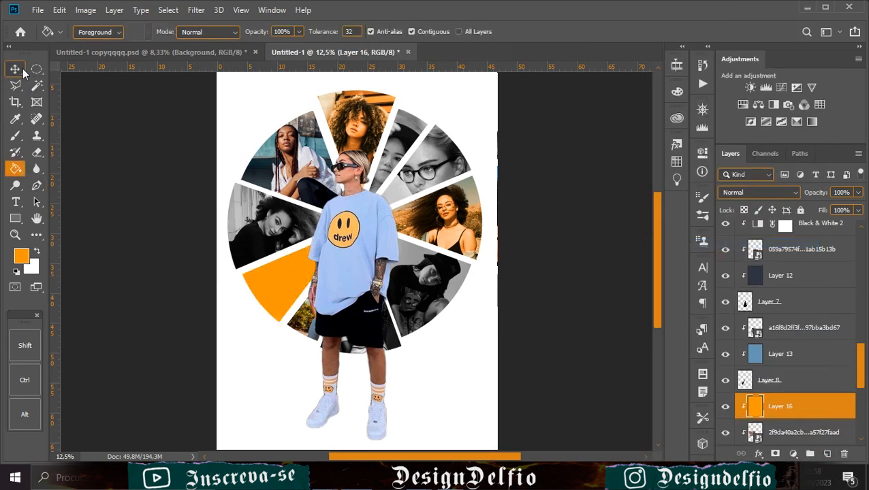
- Set Layer 16's blend mode to Color and reduce its fill to 34%
{"action": "left_click", "coordinate": [13, 71]}
{"action": "left_click", "coordinate": [757, 192]}
{"action": "left_click", "coordinate": [752, 442]}
{"action": "left_click", "coordinate": [858, 210]}
{"action": "left_click_drag", "start_coordinate": [854, 225], "coordinate": [816, 229]}
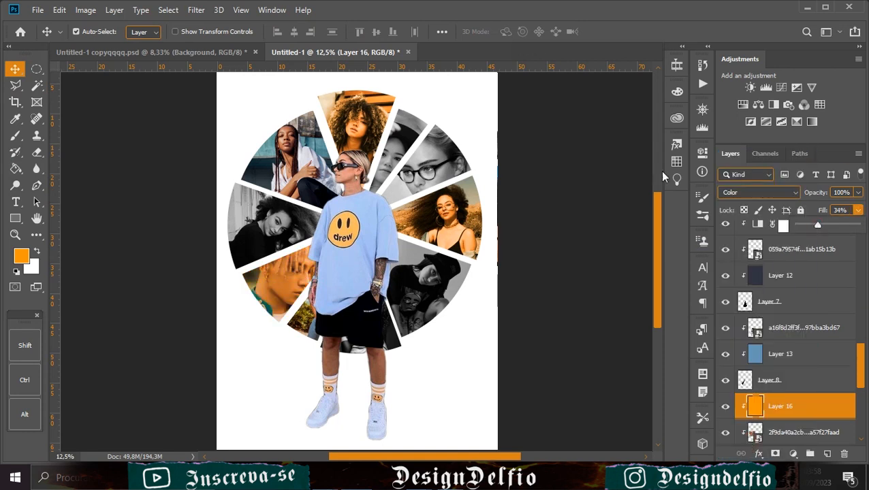
- Add a new layer above the braided-hair woman's photo, clip it to the Layer 11 wedge and fill it with orange
{"action": "left_click", "coordinate": [301, 178]}
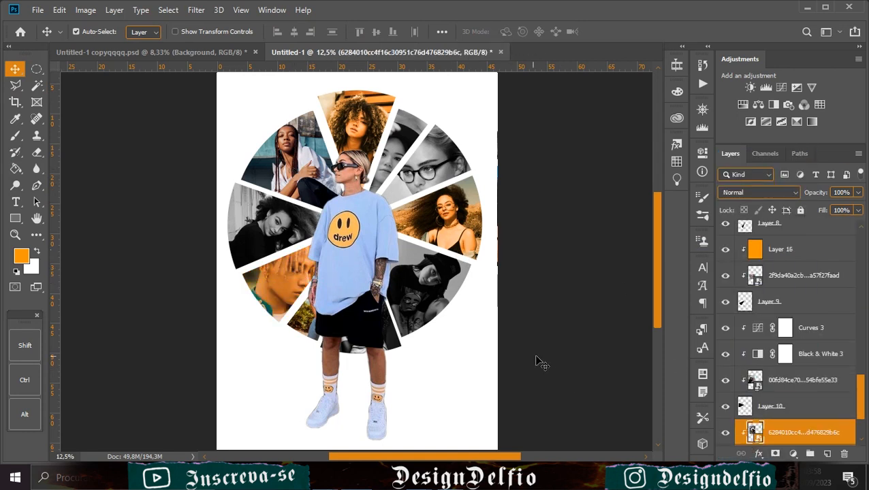
{"action": "scroll", "coordinate": [803, 408], "scroll_direction": "down", "scroll_amount": 2}
{"action": "left_click", "coordinate": [826, 453]}
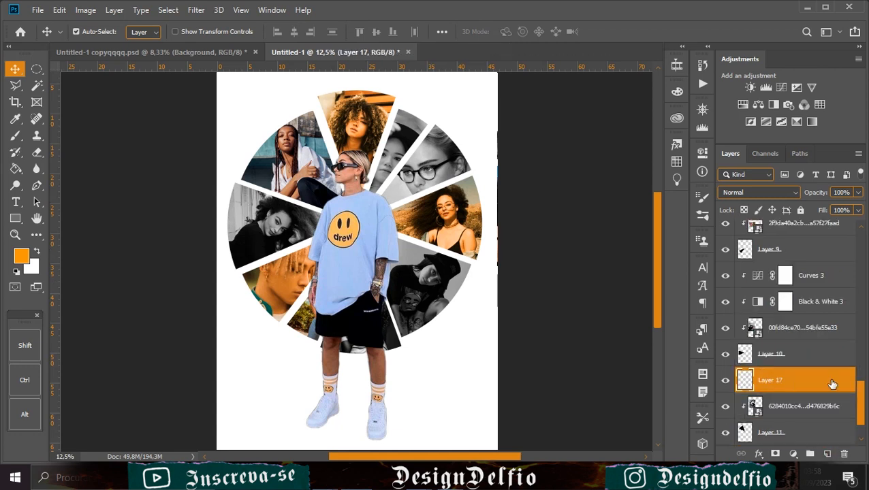
{"action": "key", "text": "Delete"}
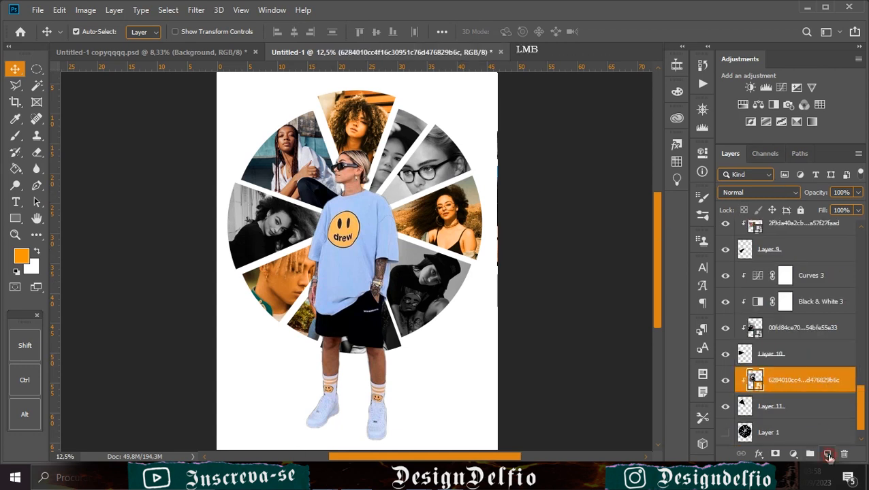
{"action": "left_click", "coordinate": [827, 454]}
{"action": "right_click", "coordinate": [810, 386]}
{"action": "left_click", "coordinate": [652, 244]}
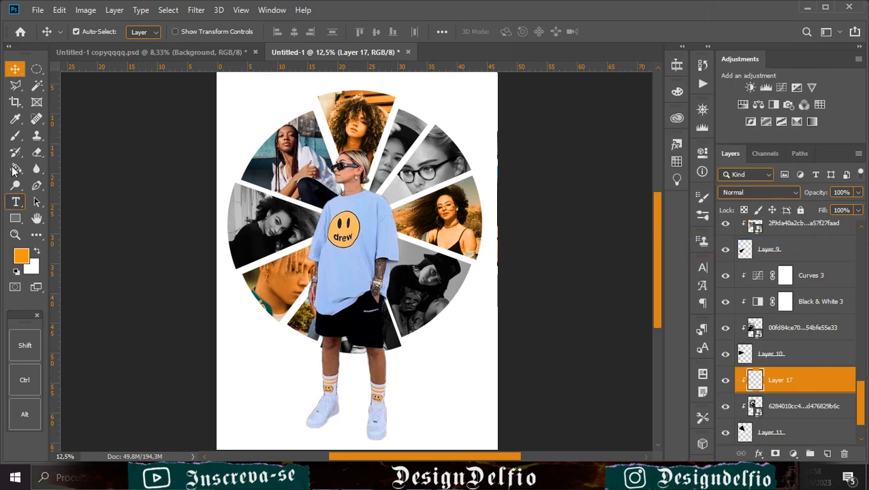
{"action": "key", "text": "g"}
{"action": "key", "text": "alt+BackSpace"}
{"action": "left_click", "coordinate": [15, 69]}
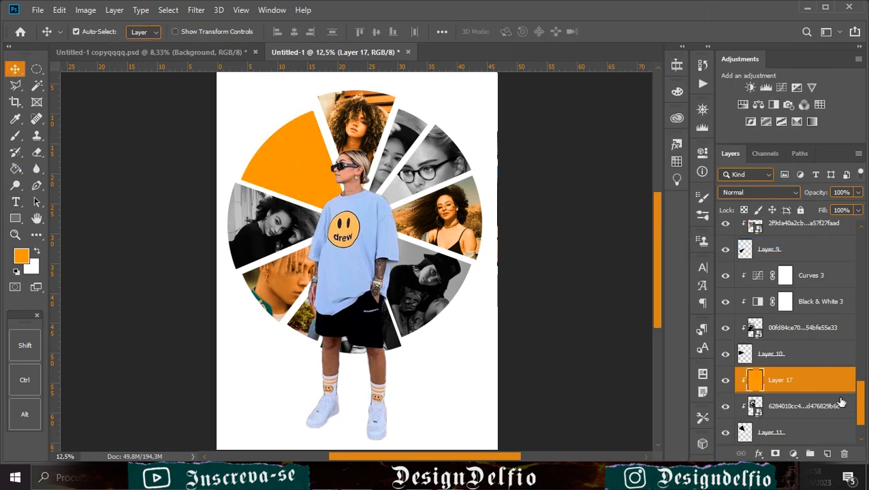
- Set Layer 17's blend mode to Color and its fill to 45%
{"action": "left_click", "coordinate": [858, 210]}
{"action": "left_click_drag", "start_coordinate": [814, 227], "coordinate": [809, 225]}
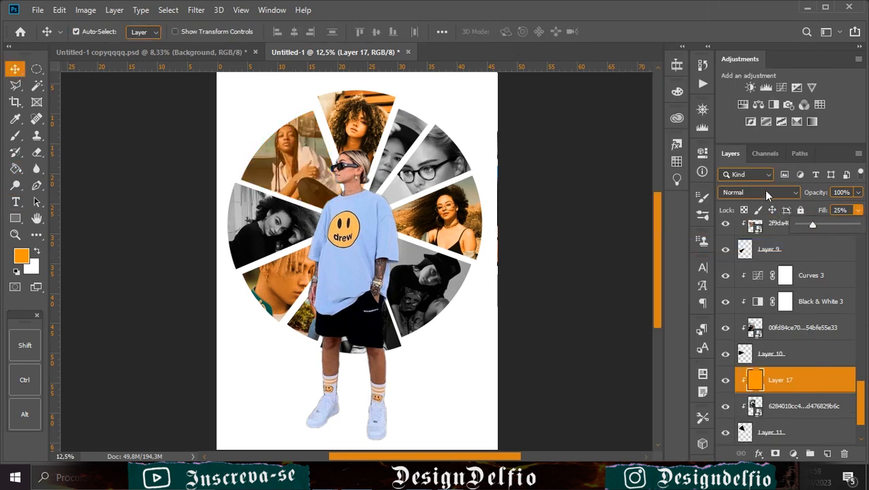
{"action": "left_click", "coordinate": [763, 191]}
{"action": "left_click", "coordinate": [741, 445]}
{"action": "left_click", "coordinate": [858, 211]}
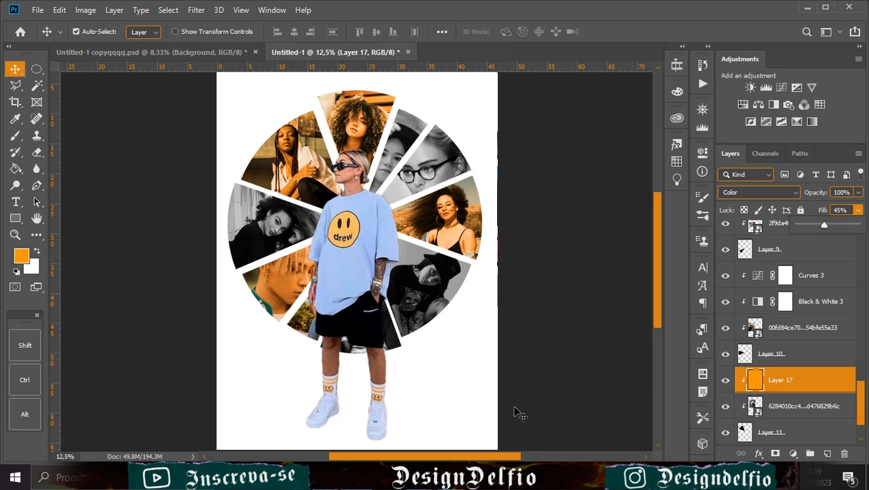
- Add a new layer at the top of the stack and draw a small circular selection near the page's upper-left corner
{"action": "left_click_drag", "start_coordinate": [657, 267], "coordinate": [668, 243]}
{"action": "scroll", "coordinate": [794, 335], "scroll_direction": "up", "scroll_amount": 10}
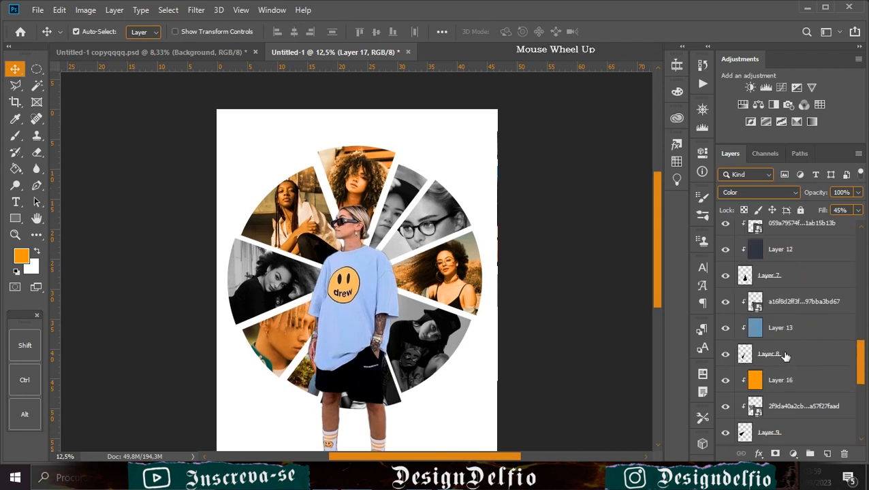
{"action": "left_click", "coordinate": [820, 244]}
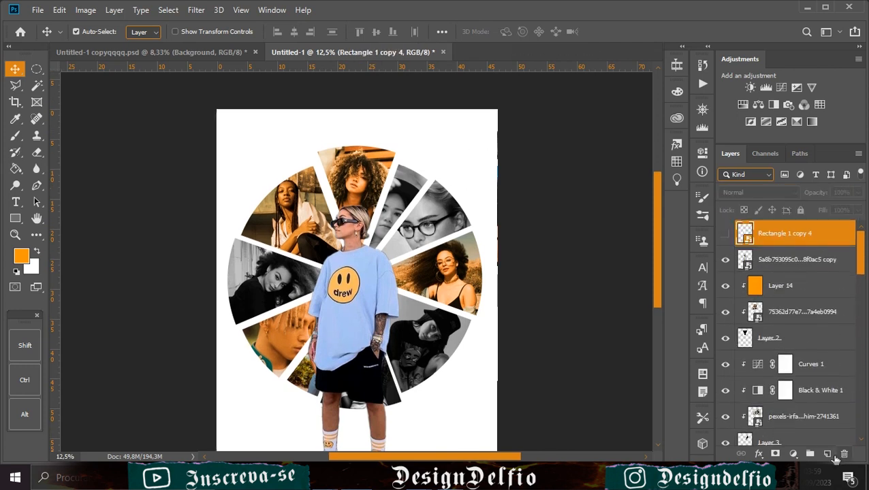
{"action": "left_click", "coordinate": [827, 453]}
{"action": "left_click", "coordinate": [37, 69]}
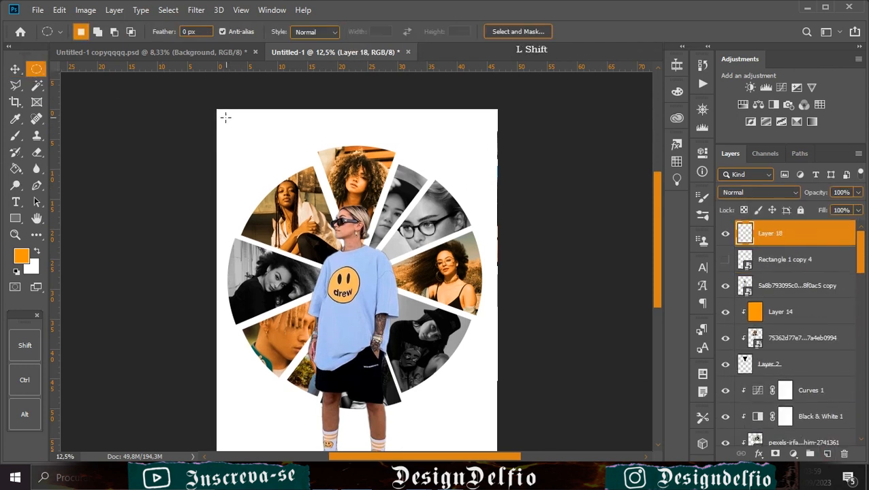
{"action": "left_click_drag", "start_coordinate": [259, 149], "coordinate": [271, 155]}
- Fill the circular selection with black, nudge the circle toward the page's left edge and deselect it
{"action": "left_click", "coordinate": [17, 272]}
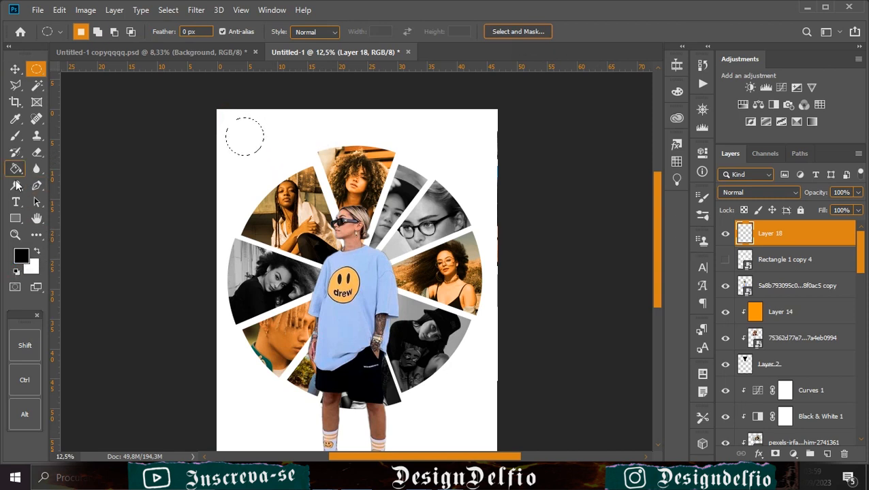
{"action": "left_click", "coordinate": [15, 168]}
{"action": "left_click", "coordinate": [254, 140]}
{"action": "left_click", "coordinate": [15, 68]}
{"action": "left_click_drag", "start_coordinate": [256, 141], "coordinate": [249, 144]}
{"action": "key", "text": "ctrl+d"}
- Select the black circle's upper-right quarter, add a layer mask from it and invert the mask to cut that quarter out
{"action": "left_click", "coordinate": [37, 70]}
{"action": "left_click", "coordinate": [88, 70]}
{"action": "mouse_move", "coordinate": [237, 103]}
{"action": "left_mouse_down"}
{"action": "mouse_move", "coordinate": [261, 146]}
{"action": "mouse_move", "coordinate": [274, 142]}
{"action": "left_mouse_up"}
{"action": "left_click", "coordinate": [774, 454]}
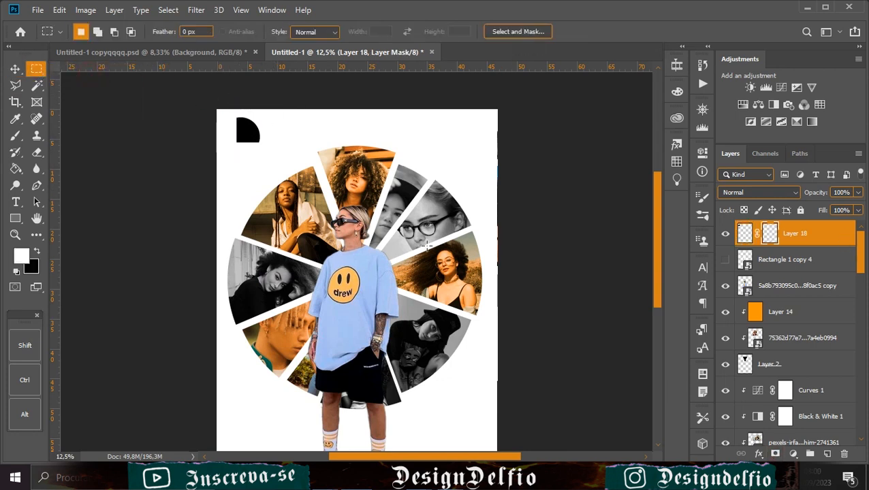
{"action": "key", "text": "ctrl+i"}
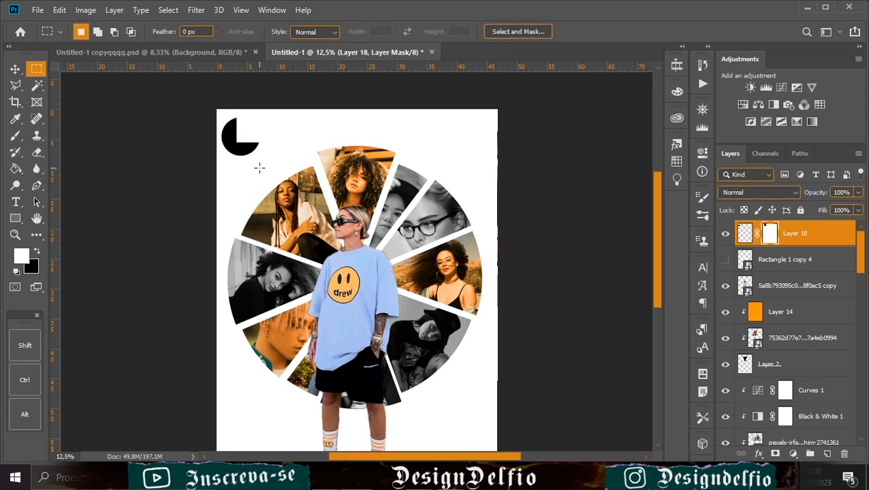
{"action": "left_click", "coordinate": [16, 69]}
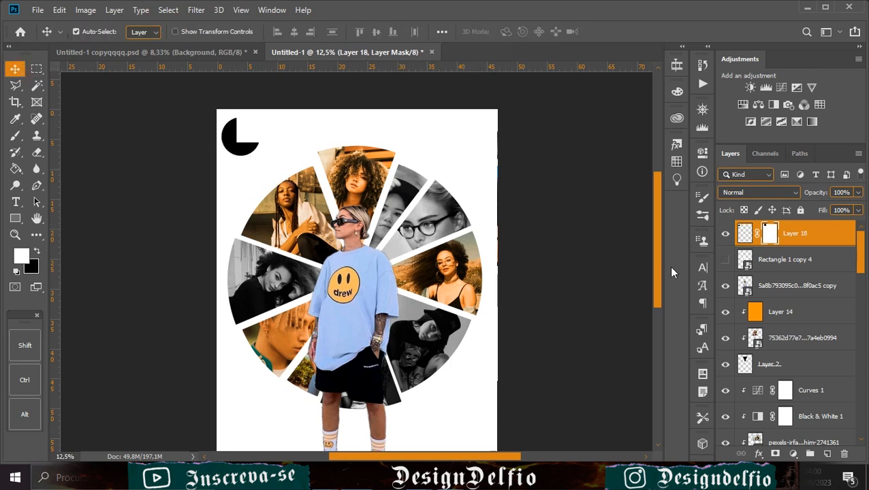
- Add a text layer reading "Set.07" in the blank area above the wheel's right half
{"action": "scroll", "coordinate": [663, 250], "scroll_direction": "up", "scroll_amount": 2}
{"action": "left_click", "coordinate": [785, 259]}
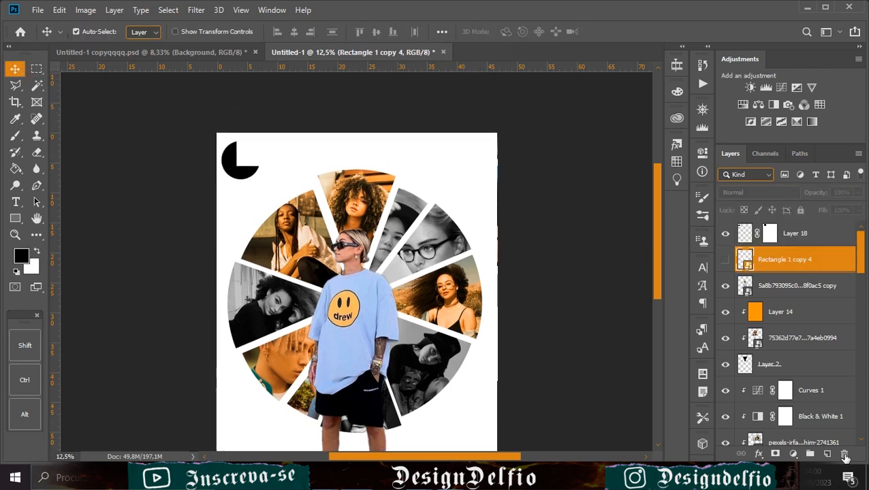
{"action": "left_click", "coordinate": [826, 454]}
{"action": "left_click", "coordinate": [16, 202]}
{"action": "left_click", "coordinate": [418, 160]}
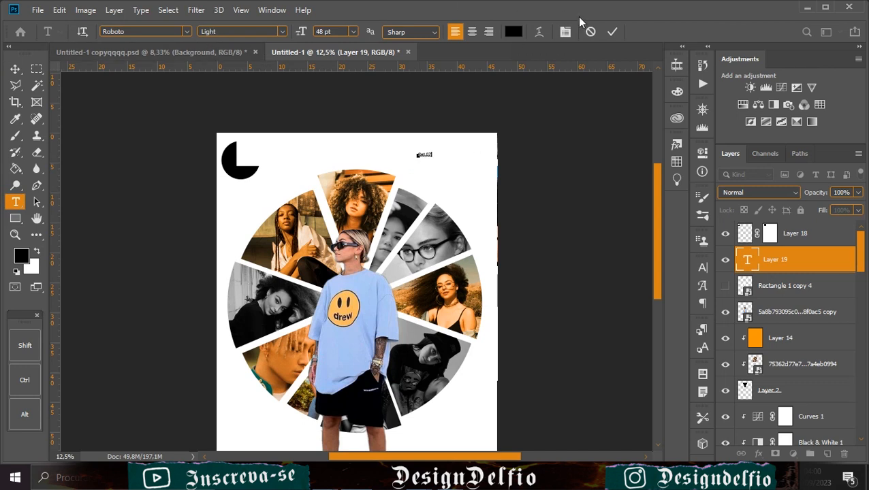
{"action": "left_click", "coordinate": [614, 32]}
- Enlarge the "Set.07" text with Free Transform to about 135.62 pt
{"action": "key", "text": "v"}
{"action": "left_click", "coordinate": [439, 159]}
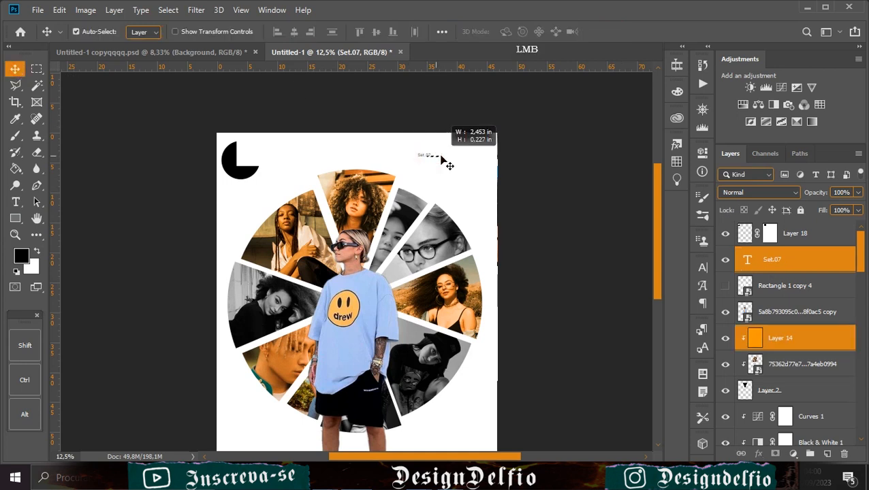
{"action": "left_click", "coordinate": [526, 164]}
{"action": "left_click", "coordinate": [427, 155]}
{"action": "key", "text": "ctrl+t"}
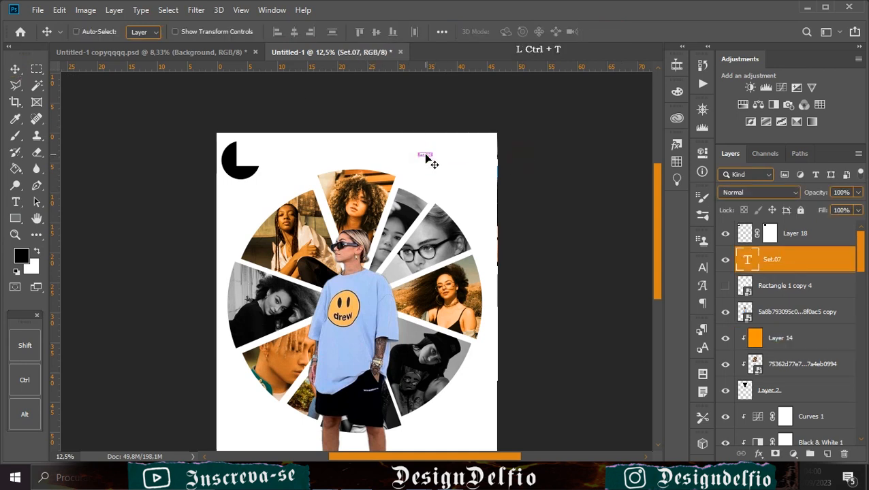
{"action": "left_click_drag", "start_coordinate": [436, 155], "coordinate": [453, 163]}
{"action": "key", "text": "Return"}
- Change the "Set.07" text's Roboto font style to Black
{"action": "left_click", "coordinate": [702, 267]}
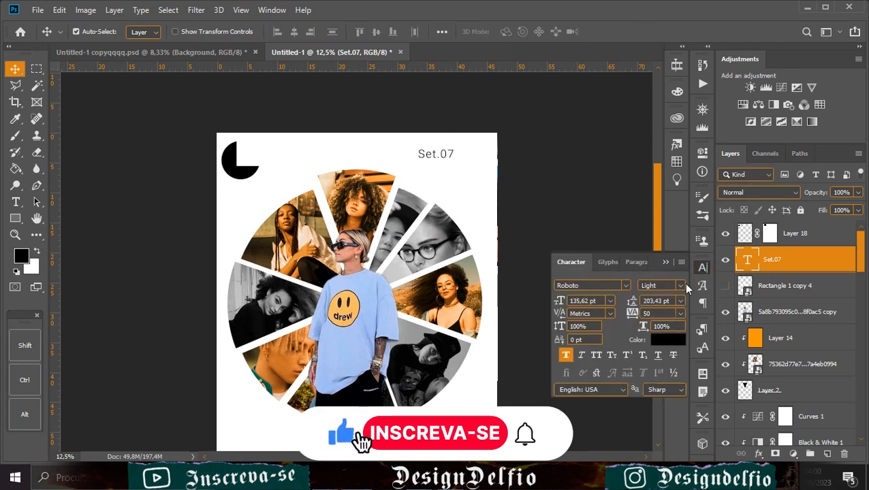
{"action": "left_click", "coordinate": [680, 285]}
{"action": "left_click", "coordinate": [664, 420]}
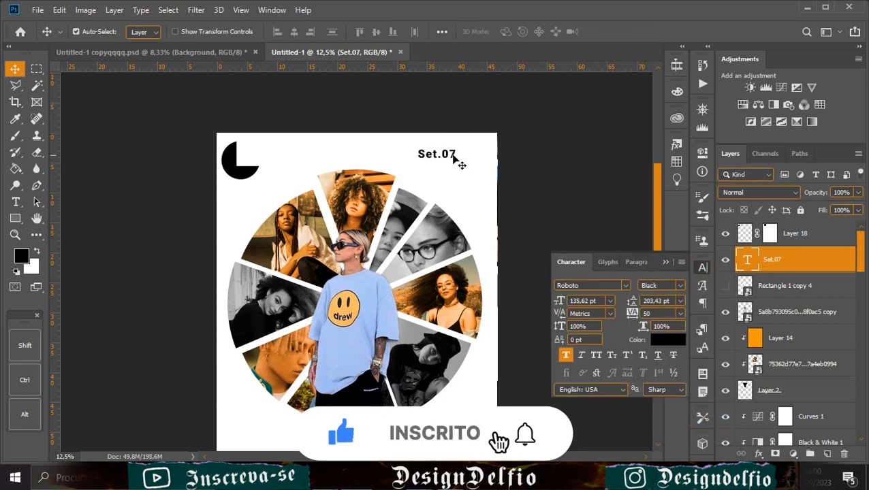
- Move the "Set.07" text toward the poster's upper-right corner and set its tracking to 0
{"action": "left_click_drag", "start_coordinate": [451, 158], "coordinate": [486, 149]}
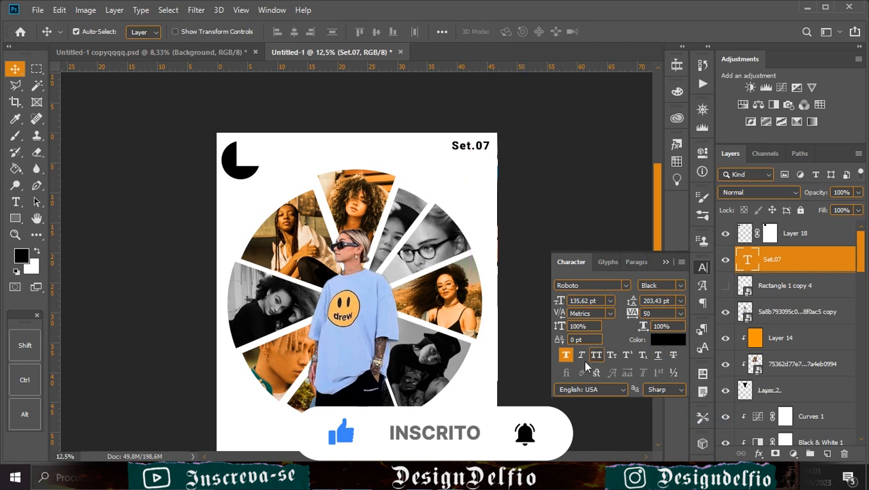
{"action": "left_click", "coordinate": [597, 355]}
{"action": "left_click", "coordinate": [596, 354]}
{"action": "left_click", "coordinate": [680, 313]}
{"action": "left_click", "coordinate": [657, 383]}
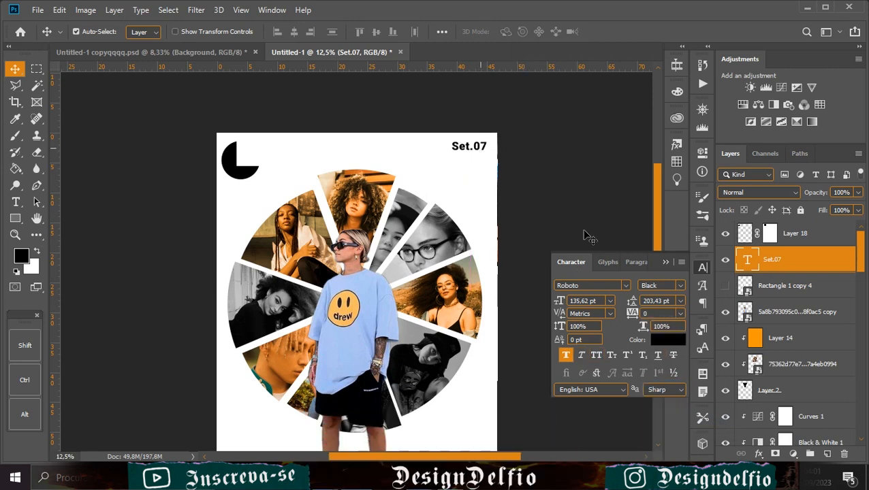
- Lower the "Set.07" text slightly and stretch it taller with Free Transform
{"action": "mouse_move", "coordinate": [480, 147]}
{"action": "left_mouse_down"}
{"action": "mouse_move", "coordinate": [468, 137]}
{"action": "mouse_move", "coordinate": [516, 170]}
{"action": "mouse_move", "coordinate": [480, 153]}
{"action": "mouse_move", "coordinate": [443, 150]}
{"action": "mouse_move", "coordinate": [494, 159]}
{"action": "mouse_move", "coordinate": [482, 152]}
{"action": "left_mouse_up"}
{"action": "key", "text": "ctrl+t"}
{"action": "key", "text": "Return"}
{"action": "key", "text": "ctrl+t"}
{"action": "left_click", "coordinate": [615, 31]}
{"action": "left_click", "coordinate": [666, 263]}
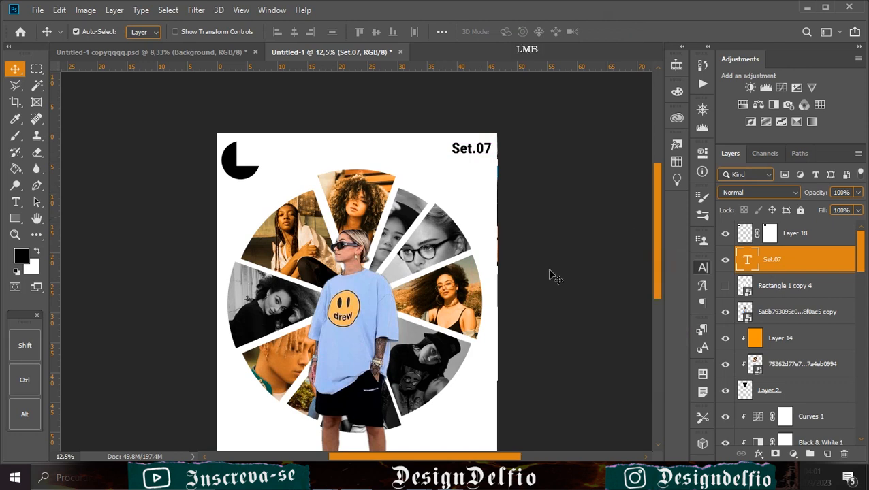
- Add a text layer reading "primeiras viagens" on two lines beside the black circle emblem, above Layer 18
{"action": "left_click_drag", "start_coordinate": [446, 394], "coordinate": [436, 342]}
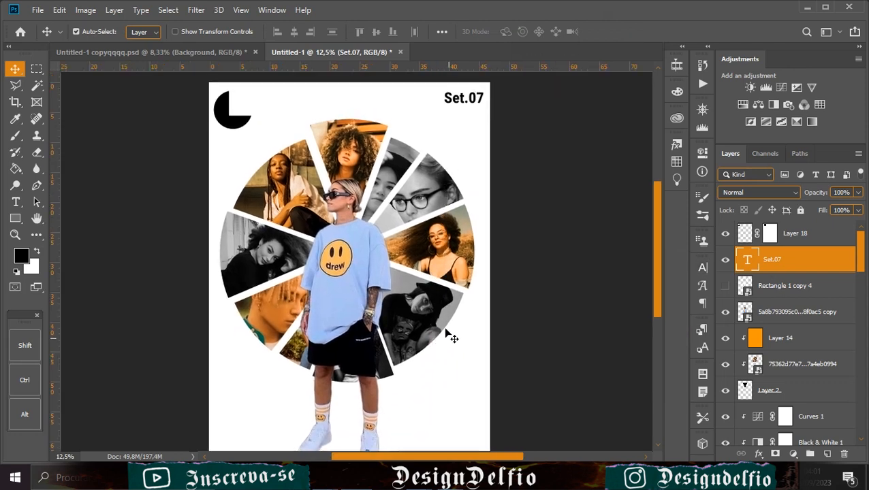
{"action": "left_click", "coordinate": [838, 235]}
{"action": "left_click", "coordinate": [827, 454]}
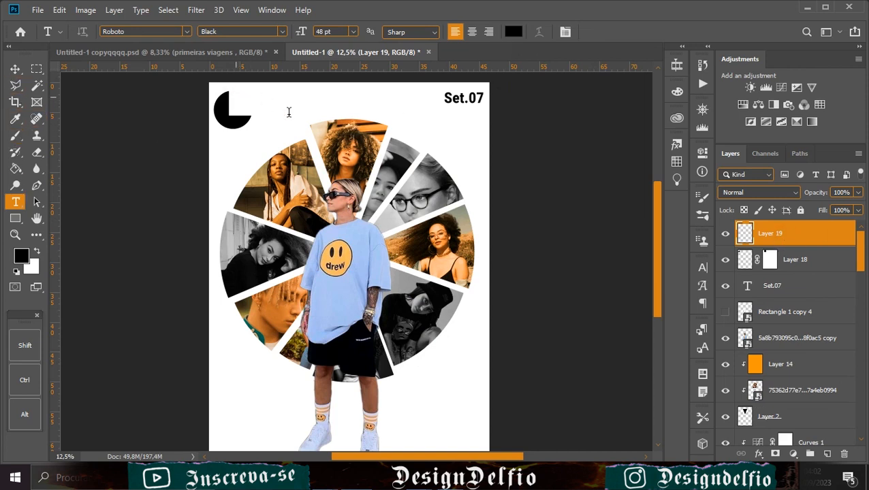
{"action": "left_click", "coordinate": [235, 98]}
{"action": "key", "text": "BackSpace"}
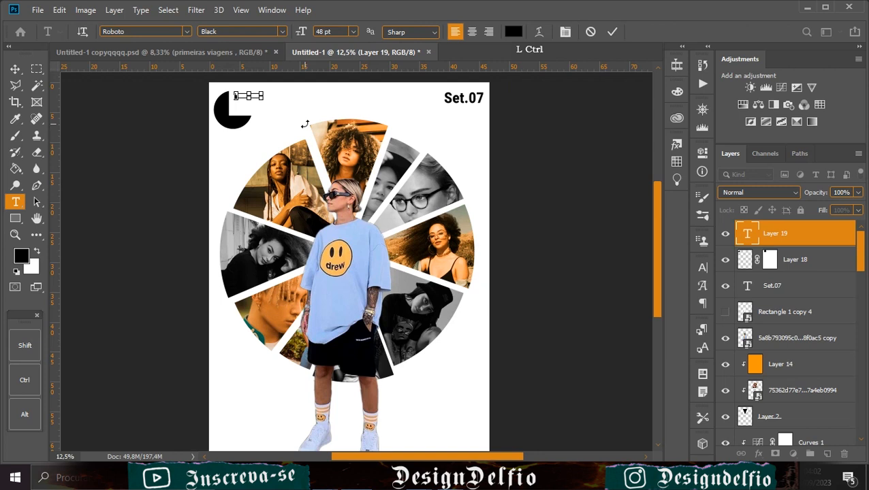
{"action": "key", "text": "ctrl+v"}
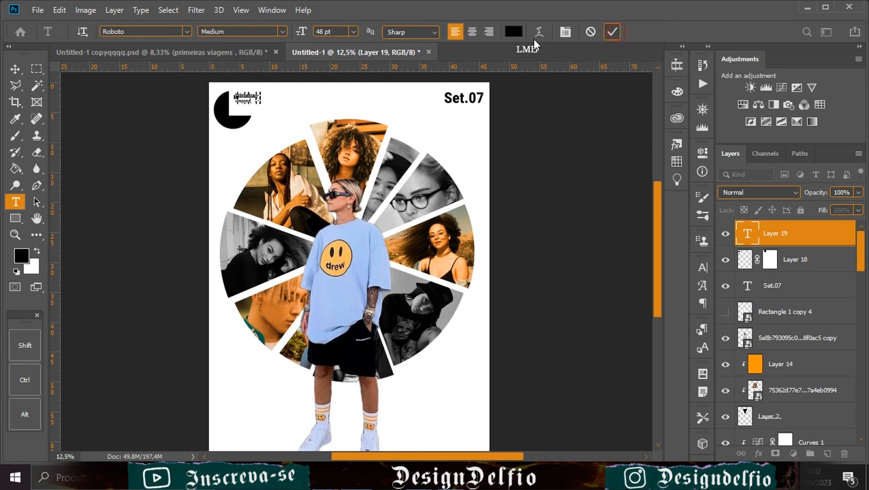
{"action": "left_click", "coordinate": [611, 32]}
- Fit the "primeiras viagens" text into the emblem's cut-out quarter, scaling the emblem and the text with Free Transform
{"action": "key", "text": "v"}
{"action": "left_click_drag", "start_coordinate": [247, 99], "coordinate": [271, 107]}
{"action": "left_click", "coordinate": [232, 118]}
{"action": "key", "text": "ctrl+t"}
{"action": "key", "text": "Return"}
{"action": "left_click", "coordinate": [810, 233]}
{"action": "key", "text": "ctrl+t"}
{"action": "key", "text": "Return"}
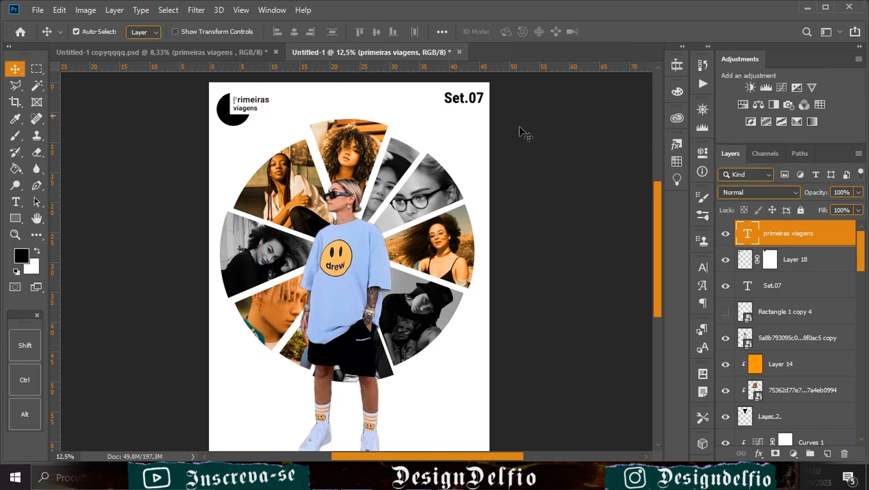
- Nudge the emblem and its text together to a temporary horizontal guide near the poster's upper edge, and remove the guide
{"action": "left_click", "coordinate": [815, 262], "text": "shift"}
{"action": "key", "text": "Down"}
{"action": "key", "text": "Down"}
{"action": "key", "text": "Down"}
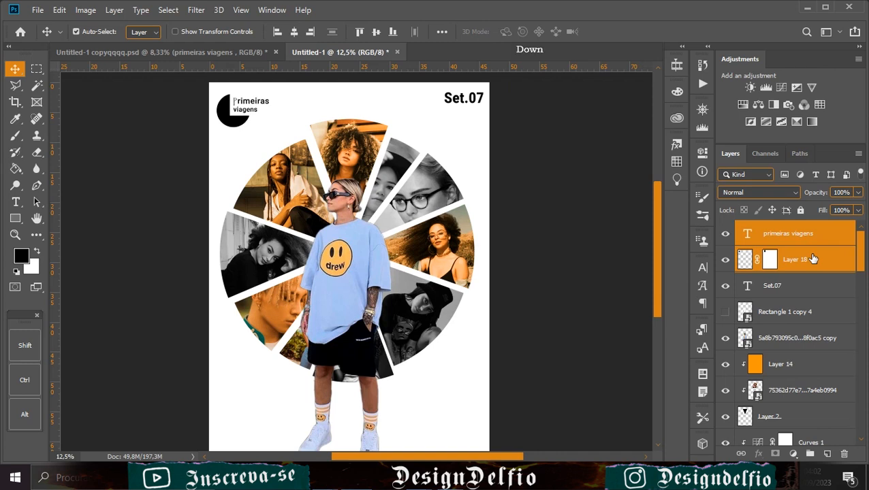
{"action": "key", "text": "Up"}
{"action": "left_click_drag", "start_coordinate": [402, 66], "coordinate": [400, 90]}
{"action": "key", "text": "Up"}
{"action": "key", "text": "Up"}
{"action": "key", "text": "Up"}
{"action": "key", "text": "Up"}
{"action": "key", "text": "Up"}
{"action": "key", "text": "Up"}
{"action": "key", "text": "Up"}
{"action": "key", "text": "Up"}
{"action": "key", "text": "Up"}
{"action": "key", "text": "Up"}
{"action": "key", "text": "Up"}
{"action": "key", "text": "Up"}
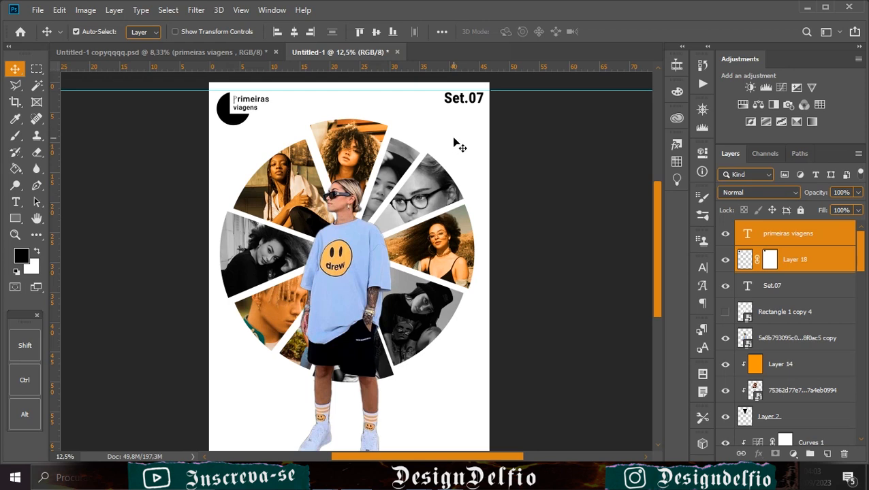
{"action": "mouse_move", "coordinate": [656, 252]}
{"action": "left_mouse_down"}
{"action": "mouse_move", "coordinate": [655, 269]}
{"action": "mouse_move", "coordinate": [655, 253]}
{"action": "left_mouse_up"}
{"action": "left_click_drag", "start_coordinate": [374, 86], "coordinate": [373, 64]}
- Add a text layer reading "divulgar" in the Signatrue font in the blank area beside the model's shoes
{"action": "left_click_drag", "start_coordinate": [655, 269], "coordinate": [657, 303]}
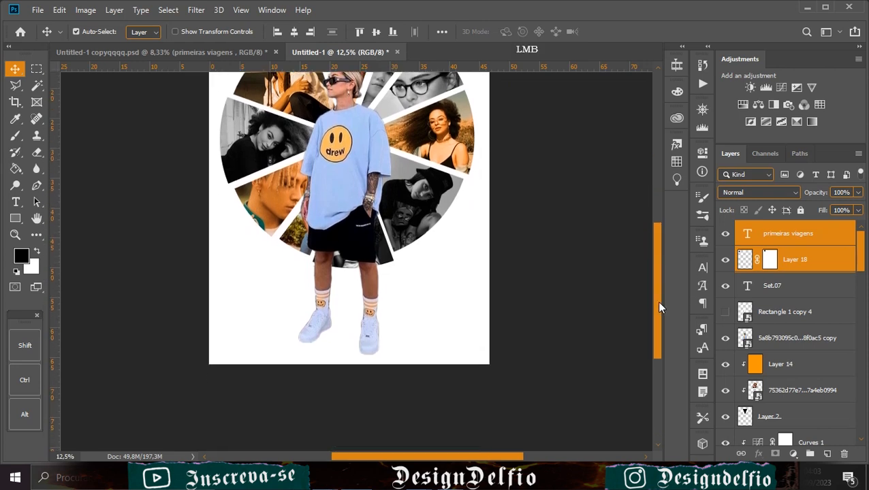
{"action": "left_click_drag", "start_coordinate": [466, 185], "coordinate": [453, 217]}
{"action": "left_click", "coordinate": [826, 236]}
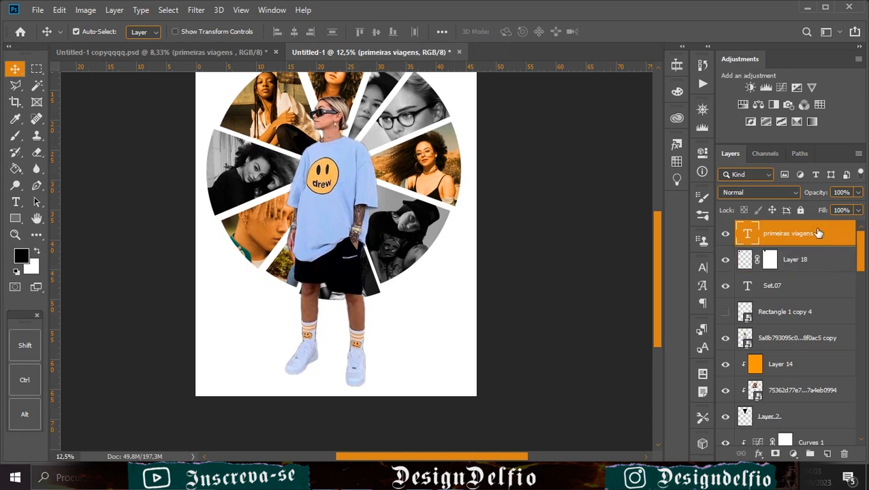
{"action": "key", "text": "ctrl+shift+alt+n"}
{"action": "key", "text": "t"}
{"action": "left_click", "coordinate": [389, 343]}
{"action": "key", "text": "BackSpace"}
{"action": "key", "text": "ctrl+v"}
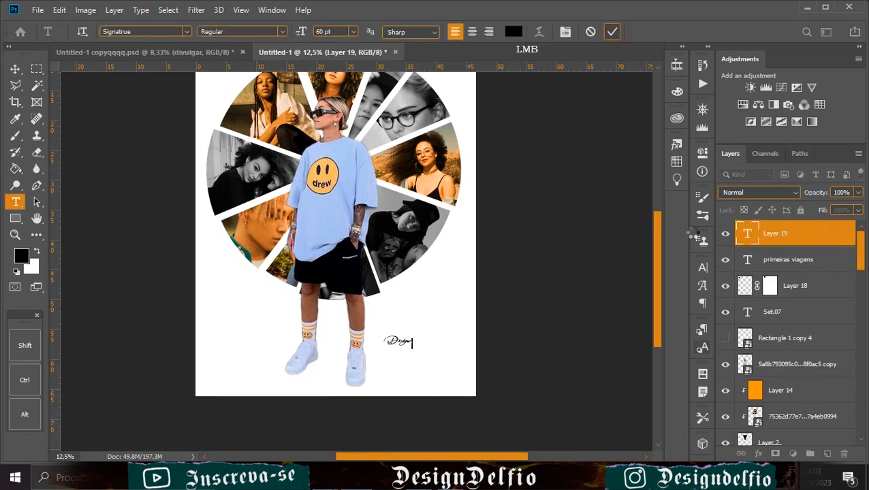
{"action": "left_click", "coordinate": [702, 267]}
{"action": "left_click", "coordinate": [625, 285]}
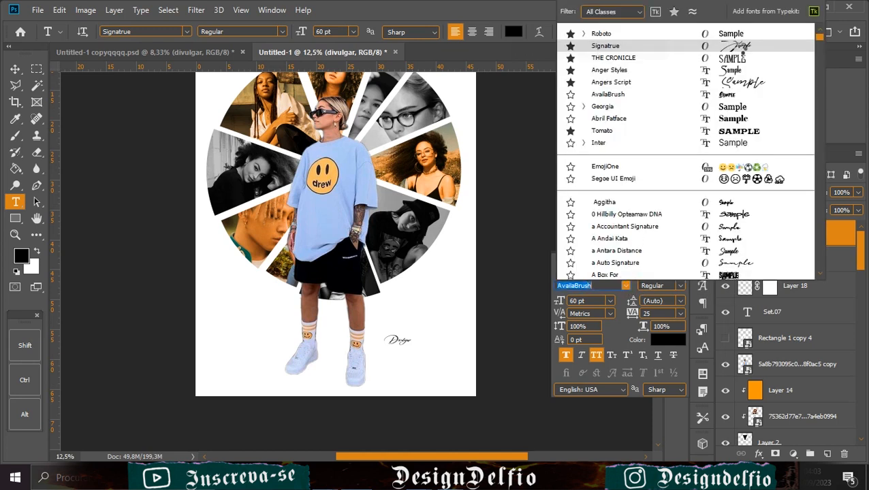
{"action": "left_click", "coordinate": [507, 261]}
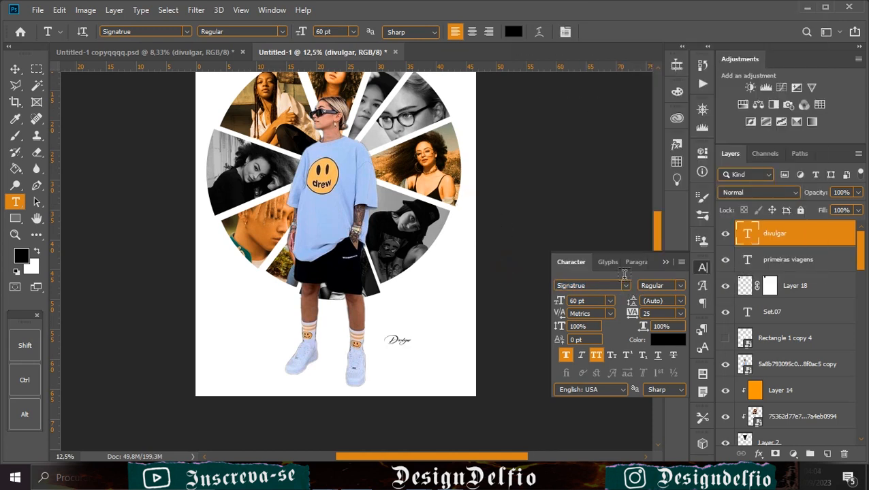
{"action": "left_click", "coordinate": [664, 262]}
- Move the "divulgar" text up beside the model's lower legs and enlarge it with Free Transform
{"action": "left_click", "coordinate": [15, 68]}
{"action": "key", "text": "ctrl+plus"}
{"action": "mouse_move", "coordinate": [423, 372]}
{"action": "left_mouse_down"}
{"action": "mouse_move", "coordinate": [349, 232]}
{"action": "mouse_move", "coordinate": [350, 223]}
{"action": "mouse_move", "coordinate": [407, 223]}
{"action": "mouse_move", "coordinate": [411, 211]}
{"action": "left_mouse_up"}
{"action": "key", "text": "ctrl+t"}
{"action": "left_click_drag", "start_coordinate": [327, 223], "coordinate": [320, 223]}
{"action": "left_click_drag", "start_coordinate": [379, 233], "coordinate": [403, 221]}
{"action": "left_click", "coordinate": [615, 31]}
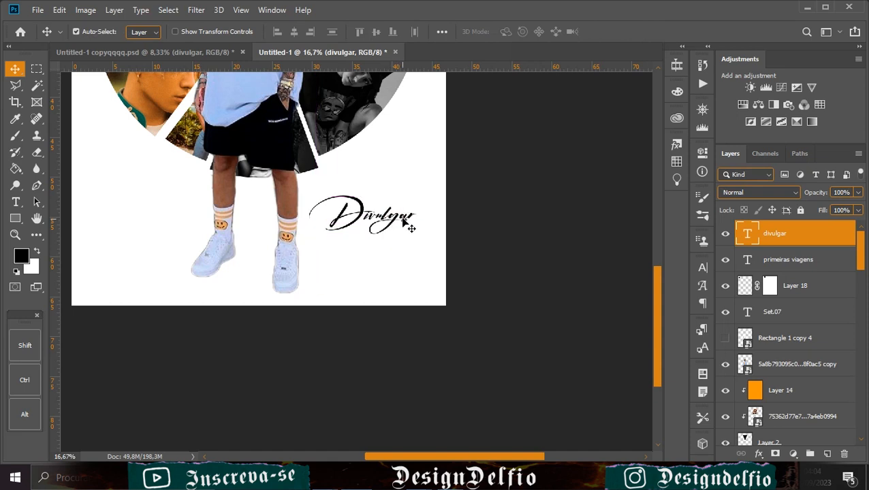
- Scale the "divulgar" text to 115.51% with Free Transform and shift it slightly upward below the wheel
{"action": "key", "text": "ctrl+minus"}
{"action": "key", "text": "ctrl+minus"}
{"action": "key", "text": "ctrl+minus"}
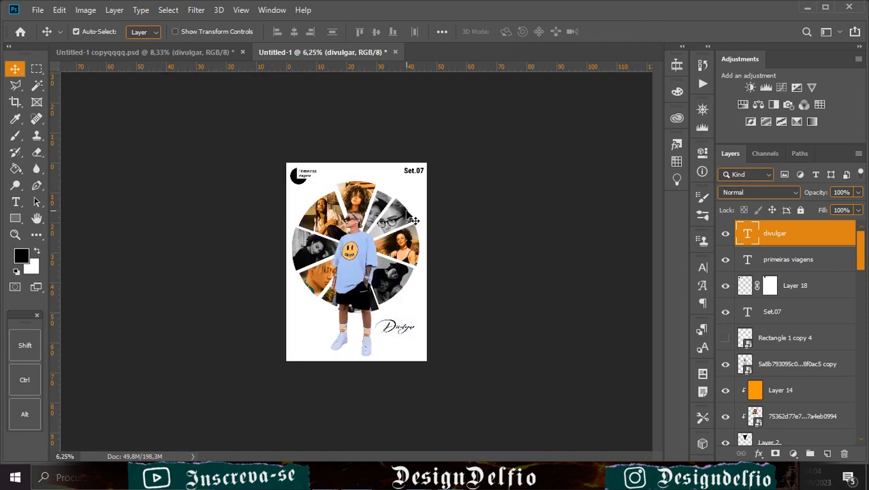
{"action": "key", "text": "ctrl+plus"}
{"action": "key", "text": "ctrl+plus"}
{"action": "key", "text": "ctrl+plus"}
{"action": "left_click_drag", "start_coordinate": [442, 260], "coordinate": [359, 116]}
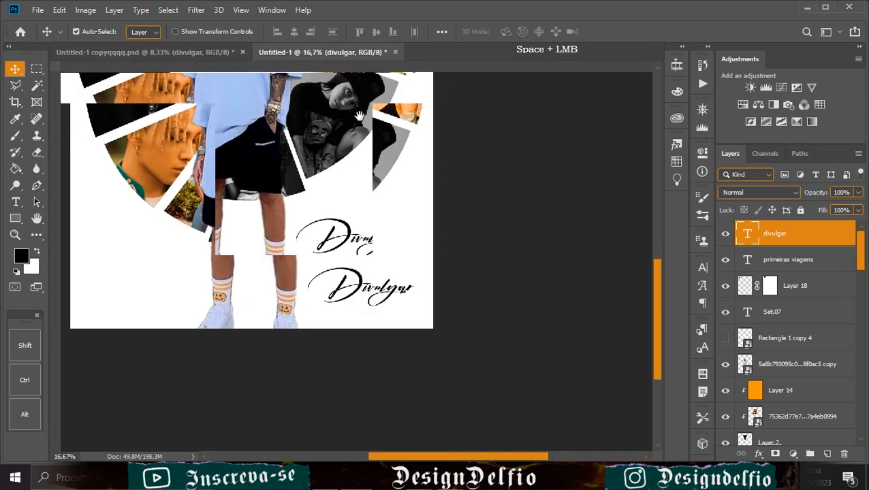
{"action": "left_click_drag", "start_coordinate": [372, 241], "coordinate": [413, 242]}
{"action": "key", "text": "ctrl+t"}
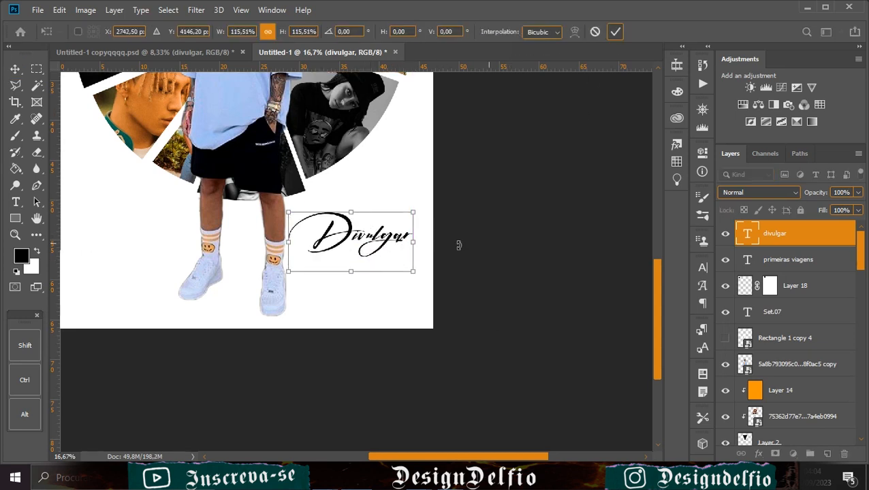
{"action": "left_click", "coordinate": [615, 31]}
{"action": "left_click_drag", "start_coordinate": [386, 247], "coordinate": [386, 234]}
- Create a new layer above the "divulgar" text and draw a wide, thin rectangular selection across the word's upper part
{"action": "key", "text": "ctrl+plus"}
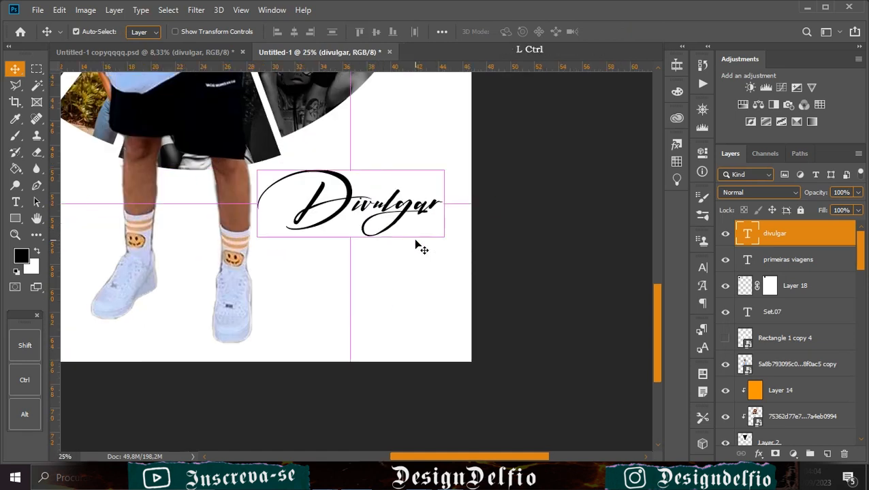
{"action": "key", "text": "ctrl+plus"}
{"action": "left_click_drag", "start_coordinate": [526, 236], "coordinate": [501, 295]}
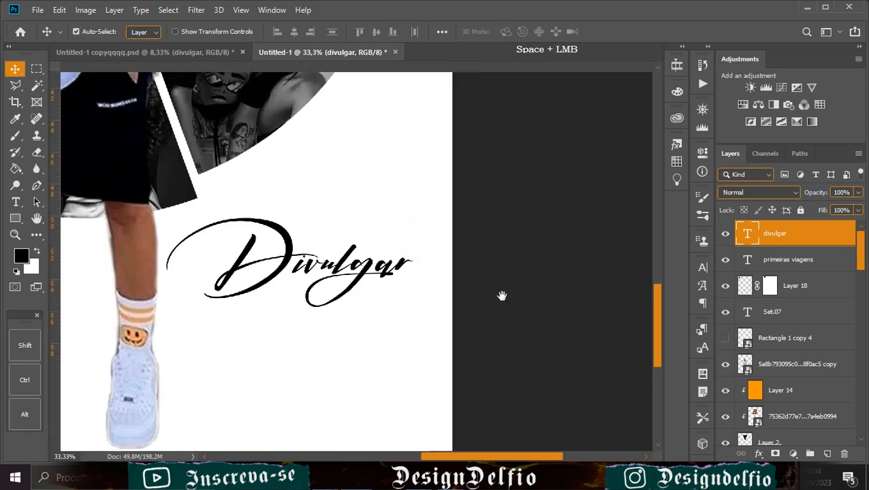
{"action": "left_click", "coordinate": [825, 454]}
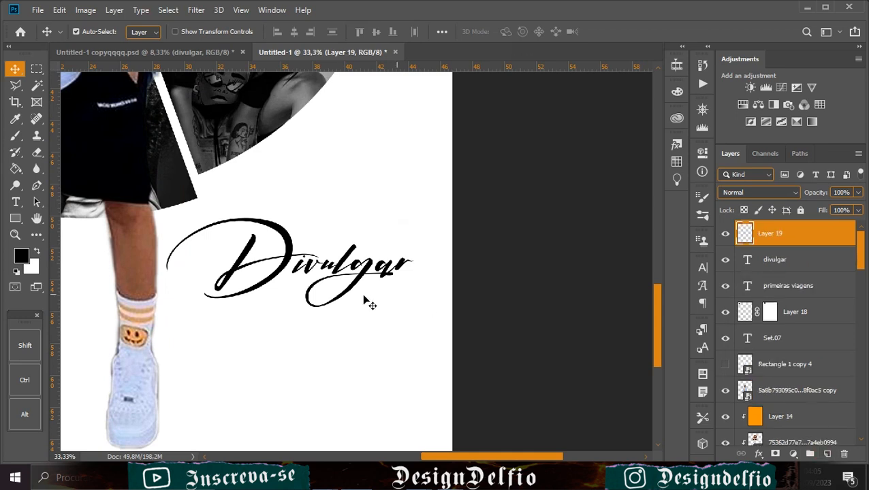
{"action": "key", "text": "m"}
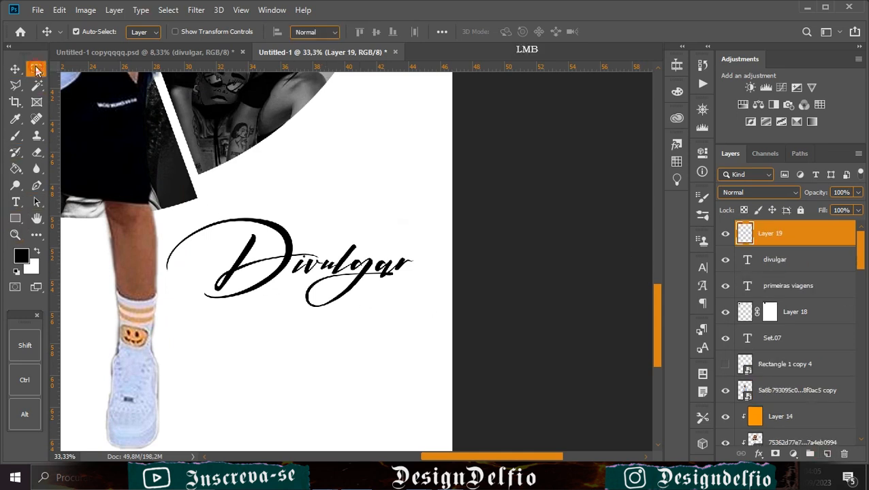
{"action": "left_click_drag", "start_coordinate": [257, 241], "coordinate": [232, 235]}
{"action": "left_click", "coordinate": [359, 262]}
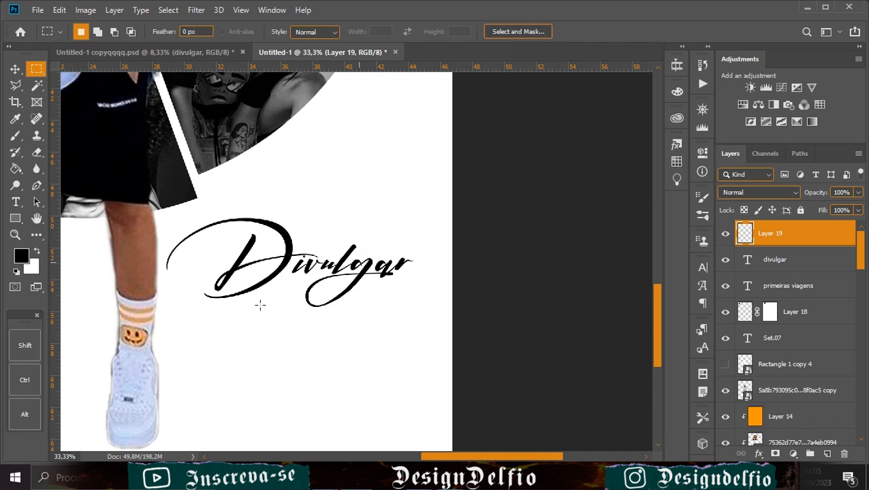
- Set the foreground to a fully saturated orange and fill the rectangular selection with it on the new layer
{"action": "left_click", "coordinate": [705, 291]}
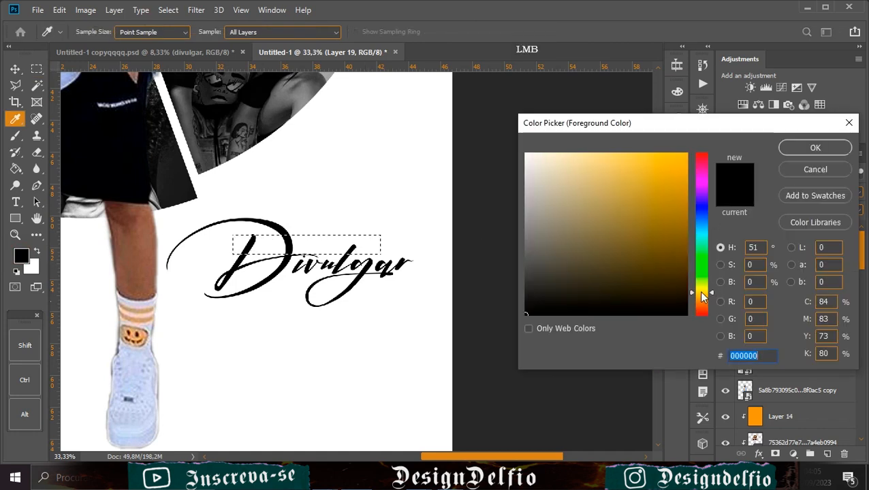
{"action": "left_click_drag", "start_coordinate": [705, 290], "coordinate": [711, 302]}
{"action": "left_click", "coordinate": [687, 154]}
{"action": "left_click", "coordinate": [809, 148]}
{"action": "key", "text": "g"}
{"action": "left_click", "coordinate": [285, 236]}
{"action": "left_click", "coordinate": [15, 70]}
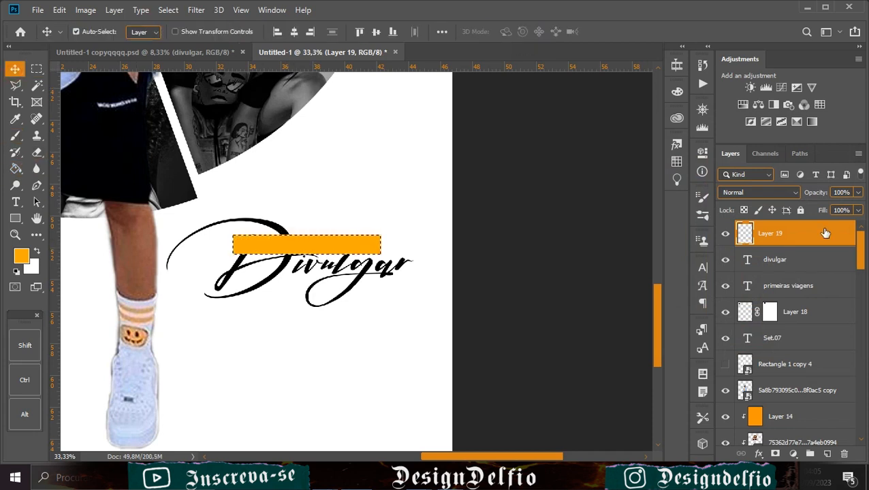
- Clear the selection and nudge the orange bar slightly upward over the "Divulgar" lettering
{"action": "key", "text": "ctrl"}
{"action": "key", "text": "ctrl+d"}
{"action": "key", "text": "Up"}
{"action": "key", "text": "Down"}
{"action": "key", "text": "Up"}
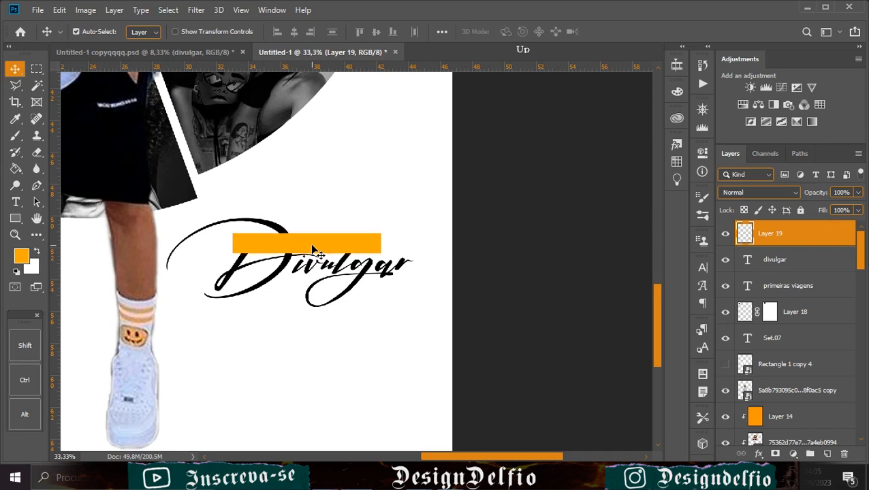
- Add a text layer reading "artístico" above the orange bar and set its font to Roboto Light
{"action": "key", "text": "t"}
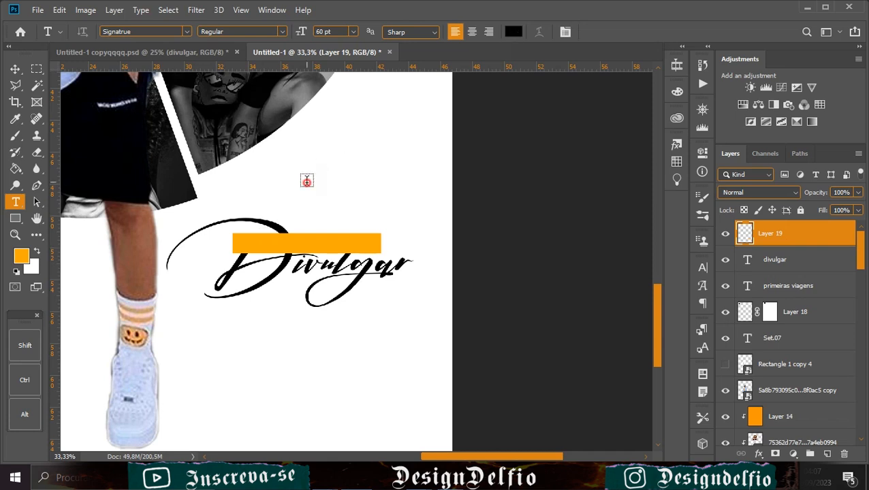
{"action": "left_click", "coordinate": [306, 181]}
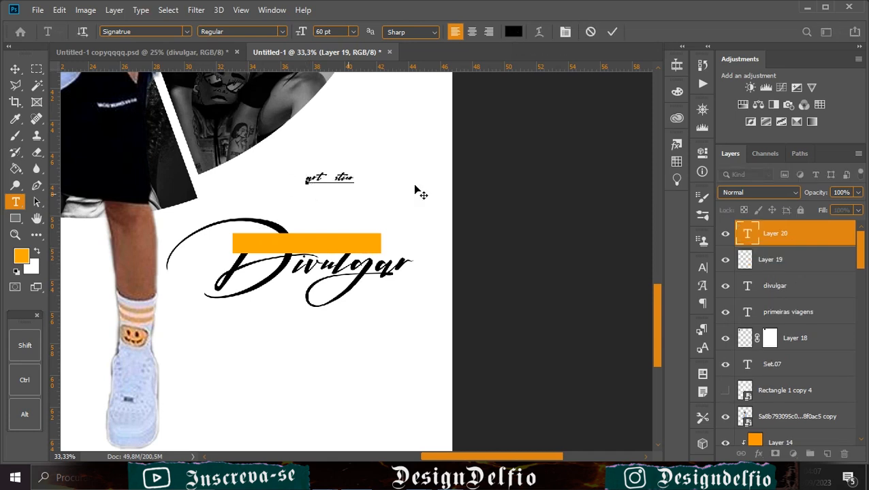
{"action": "left_click", "coordinate": [702, 266]}
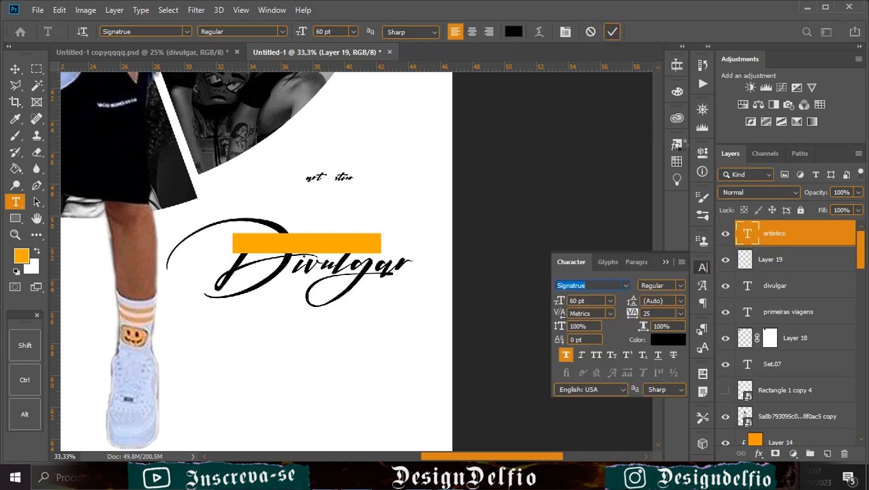
{"action": "left_click", "coordinate": [625, 285]}
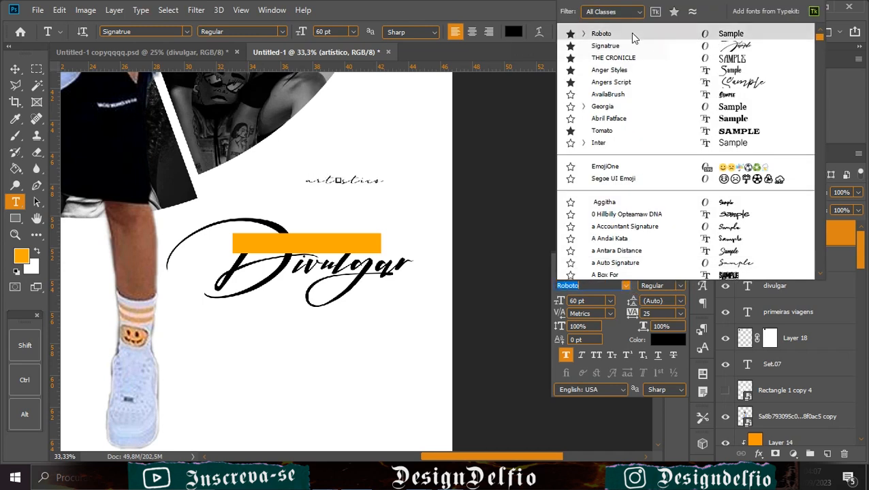
{"action": "left_click", "coordinate": [630, 33]}
{"action": "left_click", "coordinate": [679, 286]}
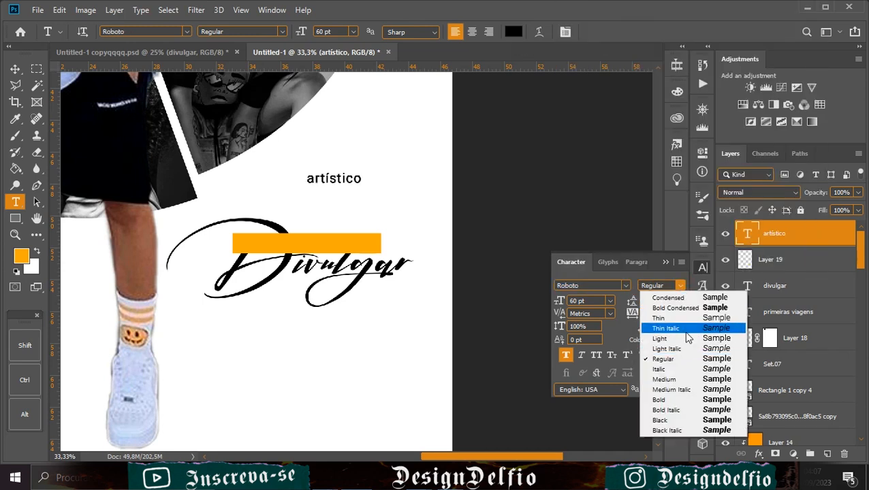
{"action": "left_click", "coordinate": [684, 339]}
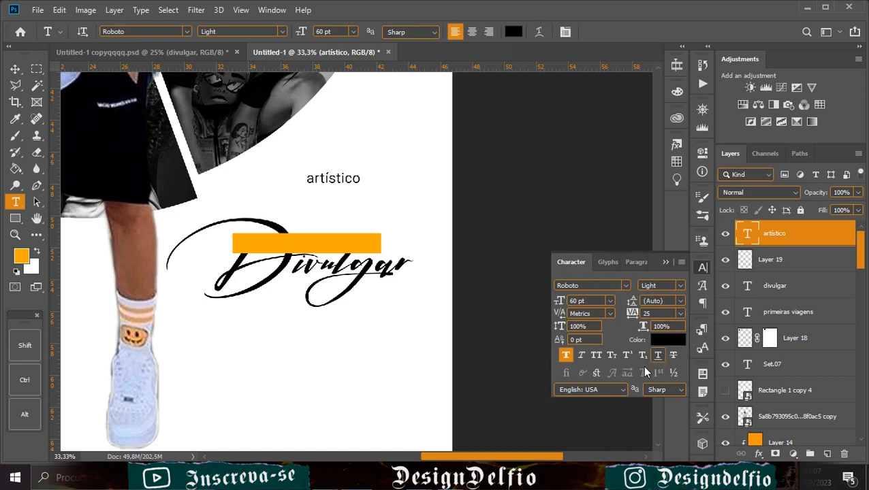
- Set the "artístico" text in all caps with tracking 100 and move it onto the orange bar
{"action": "left_click", "coordinate": [680, 313]}
{"action": "left_click", "coordinate": [660, 448]}
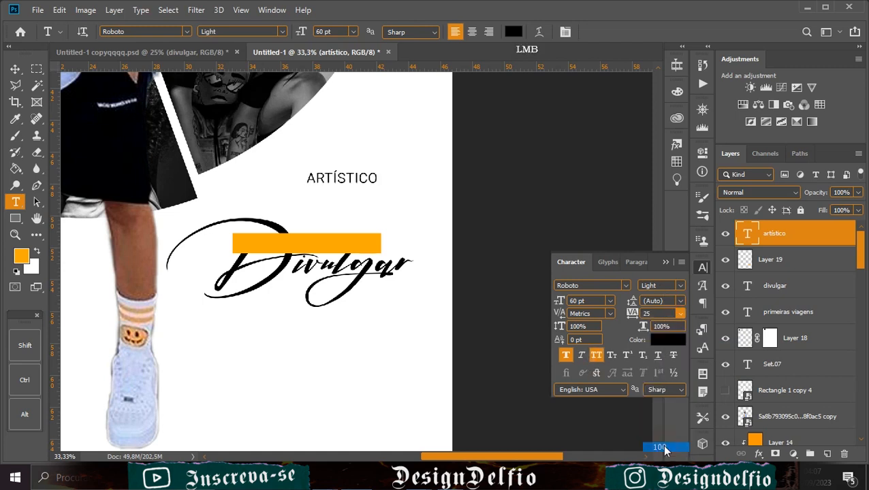
{"action": "left_click", "coordinate": [15, 69]}
{"action": "left_click_drag", "start_coordinate": [341, 179], "coordinate": [293, 245]}
- Set the "ARTÍSTICO" text to 48 pt with tracking 200 and adjust its position on the orange bar
{"action": "left_click", "coordinate": [610, 300]}
{"action": "left_click", "coordinate": [584, 437]}
{"action": "left_click_drag", "start_coordinate": [306, 253], "coordinate": [314, 251]}
{"action": "left_click", "coordinate": [683, 310]}
{"action": "left_click", "coordinate": [657, 450]}
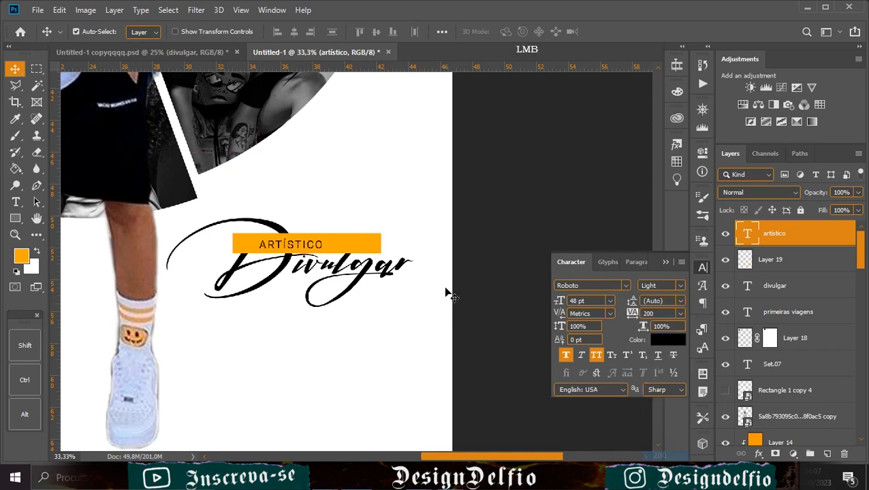
- Mask the orange bar with an inverted selection of the "Divulgar" lettering so the black script shows in front of it
{"action": "left_click", "coordinate": [665, 262]}
{"action": "scroll", "coordinate": [749, 289], "scroll_direction": "up", "scroll_amount": 1}
{"action": "left_click", "coordinate": [354, 248]}
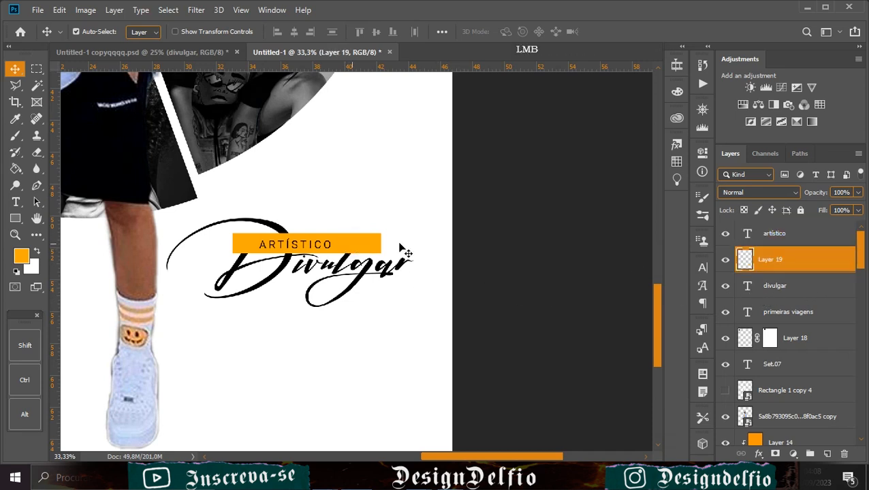
{"action": "left_click", "coordinate": [749, 290], "text": "ctrl"}
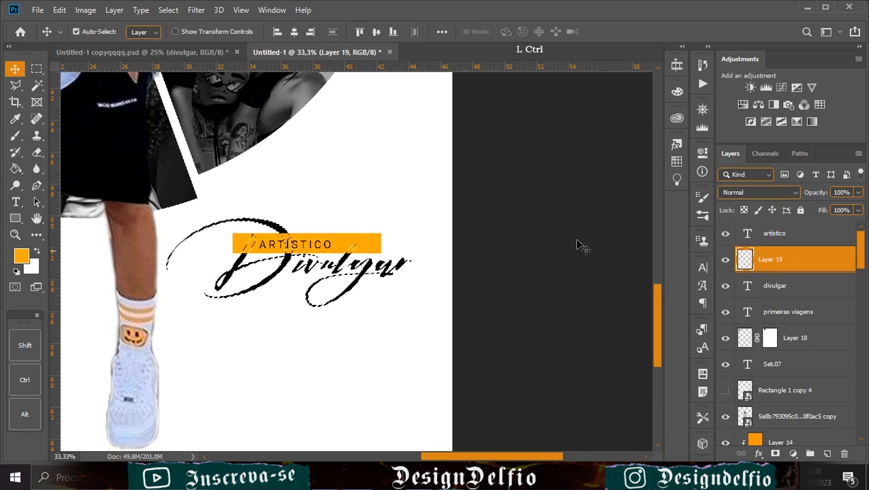
{"action": "left_click", "coordinate": [776, 453]}
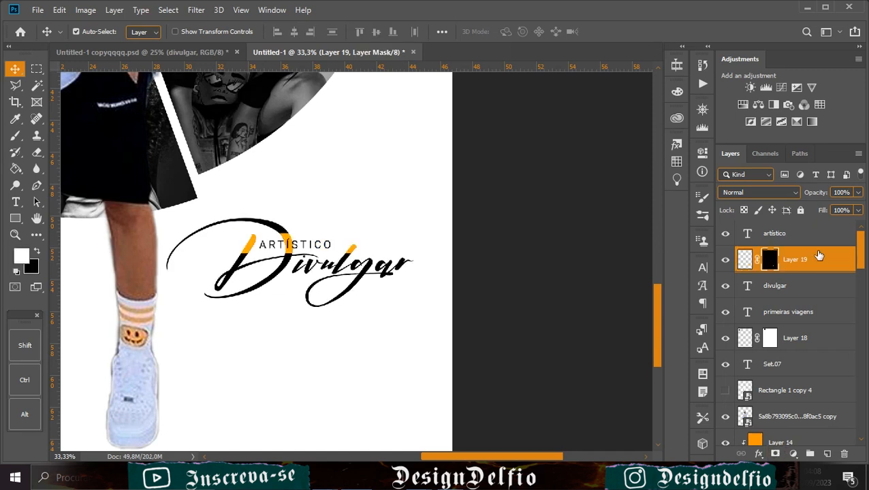
{"action": "key", "text": "ctrl+i"}
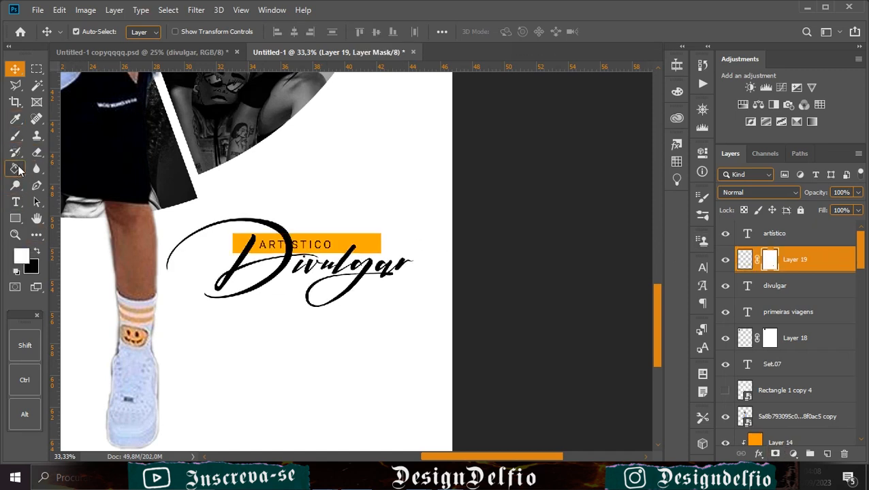
- Paint white on the bar's mask with a 212 px brush at 51% hardness where the D stroke crosses "ARTÍSTICO"
{"action": "left_click", "coordinate": [15, 134]}
{"action": "right_click", "coordinate": [339, 208], "text": "alt"}
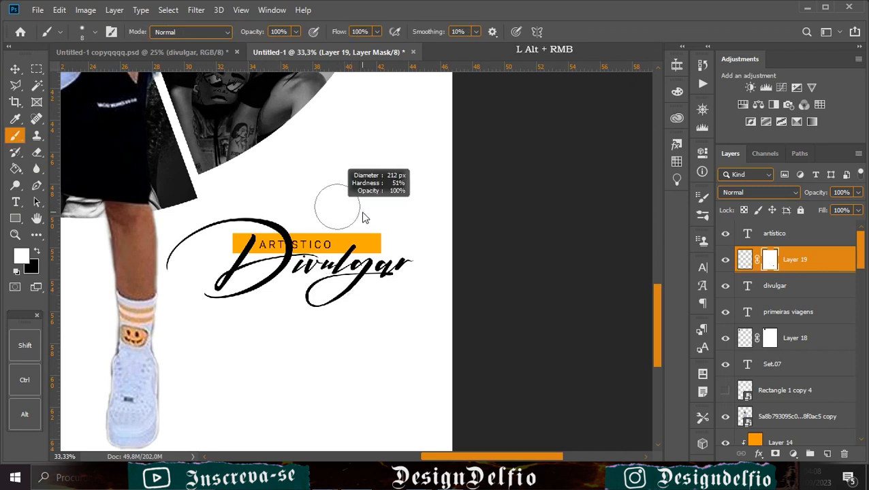
{"action": "left_click_drag", "start_coordinate": [287, 245], "coordinate": [295, 227]}
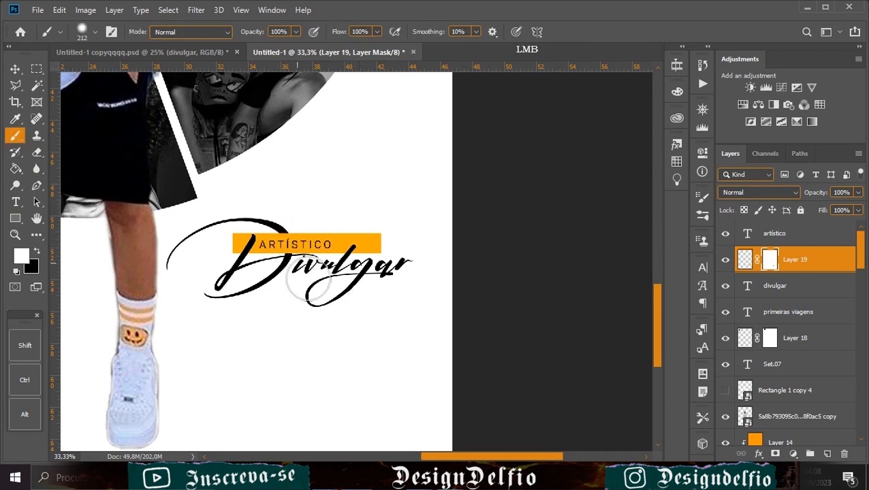
{"action": "left_click", "coordinate": [15, 68]}
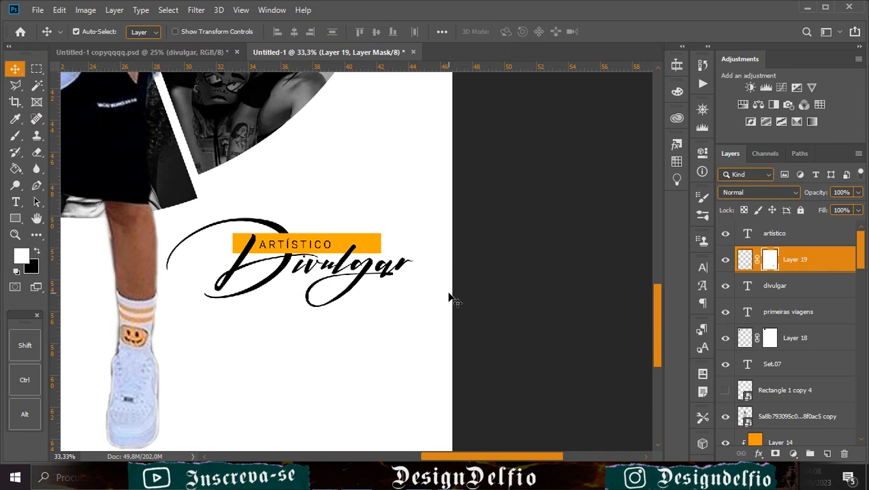
- Add a text layer reading "Cartaz" in the white area below the "Divulgar" lettering
{"action": "key", "text": "ctrl+minus"}
{"action": "key", "text": "ctrl+minus"}
{"action": "key", "text": "ctrl+minus"}
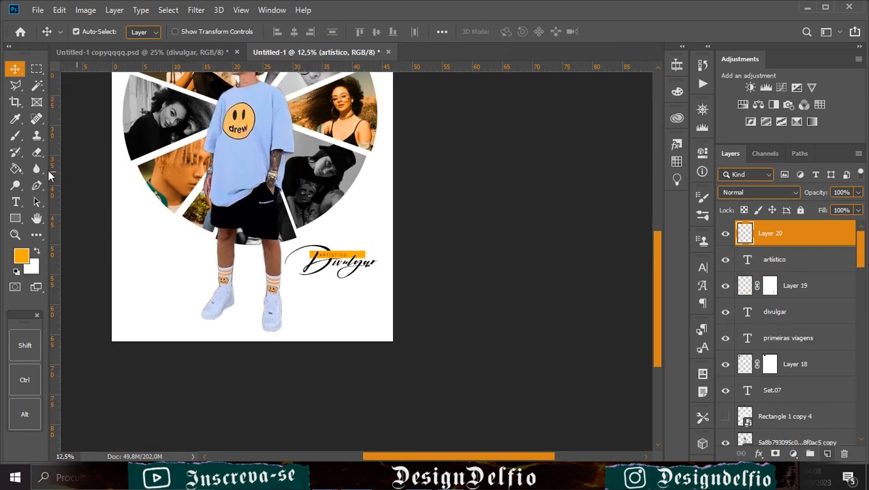
{"action": "left_click", "coordinate": [15, 202]}
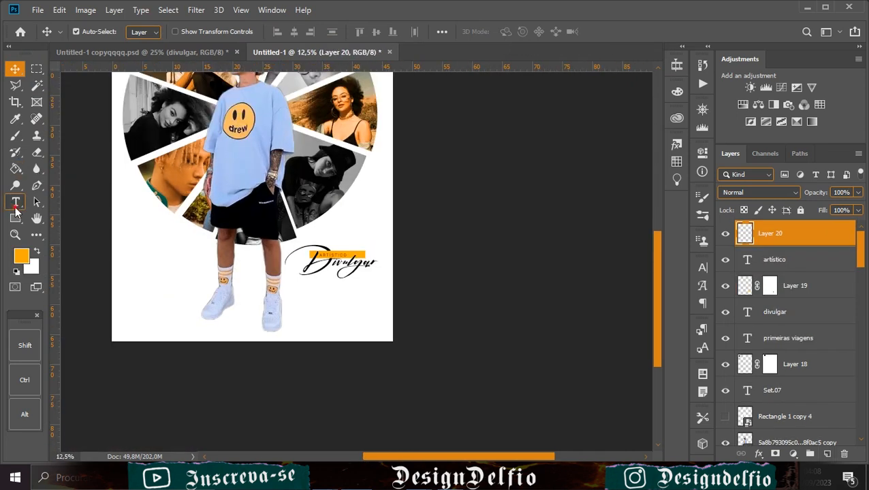
{"action": "left_click", "coordinate": [295, 297]}
{"action": "key", "text": "BackSpace"}
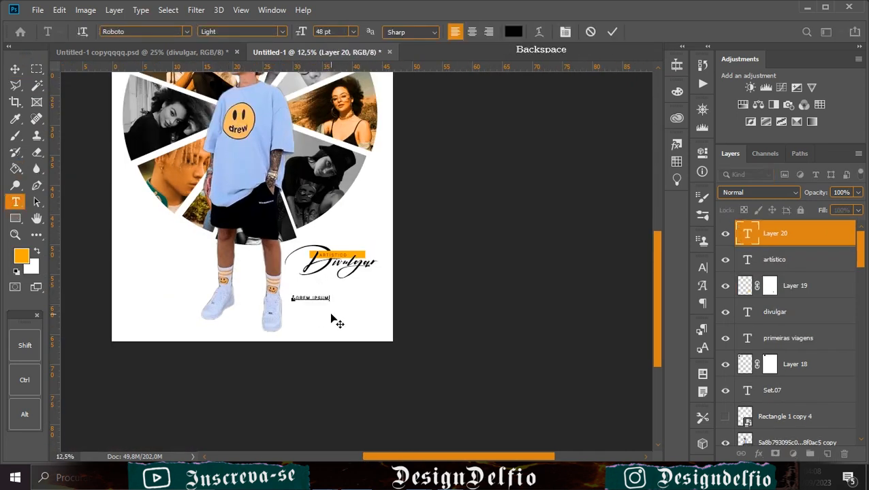
{"action": "type", "text": "CARTAZ"}
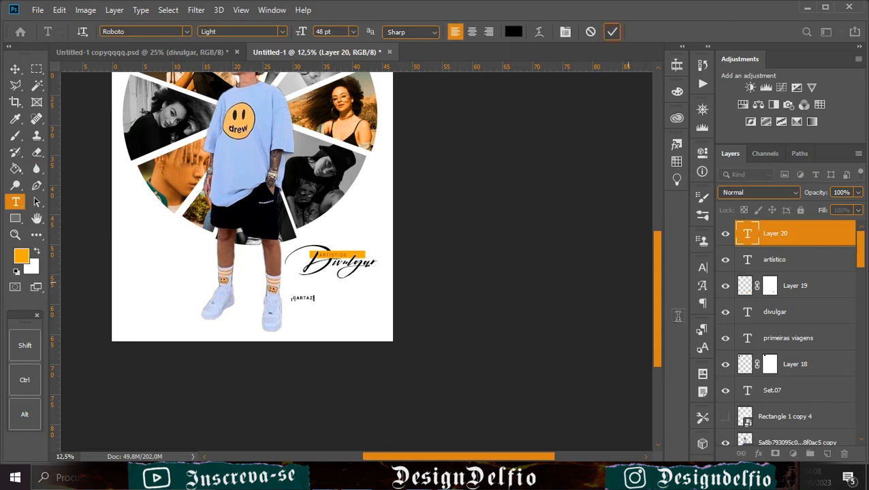
{"action": "left_click", "coordinate": [706, 265]}
{"action": "left_click", "coordinate": [706, 265]}
- Enlarge the "CARTAZ" text to about 105 pt
{"action": "key", "text": "ctrl+t"}
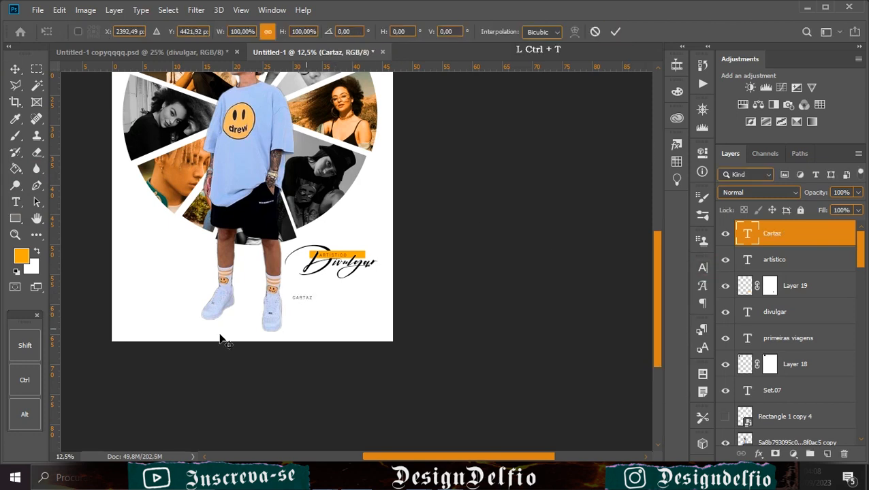
{"action": "mouse_move", "coordinate": [313, 302]}
{"action": "left_mouse_down"}
{"action": "mouse_move", "coordinate": [346, 308]}
{"action": "mouse_move", "coordinate": [325, 329]}
{"action": "mouse_move", "coordinate": [325, 305]}
{"action": "left_mouse_up"}
{"action": "key", "text": "Return"}
{"action": "key", "text": "v"}
- Paste the description beginning "é um suporte, normalmente em papel" as a new text layer below "CARTAZ"
{"action": "left_click", "coordinate": [12, 206]}
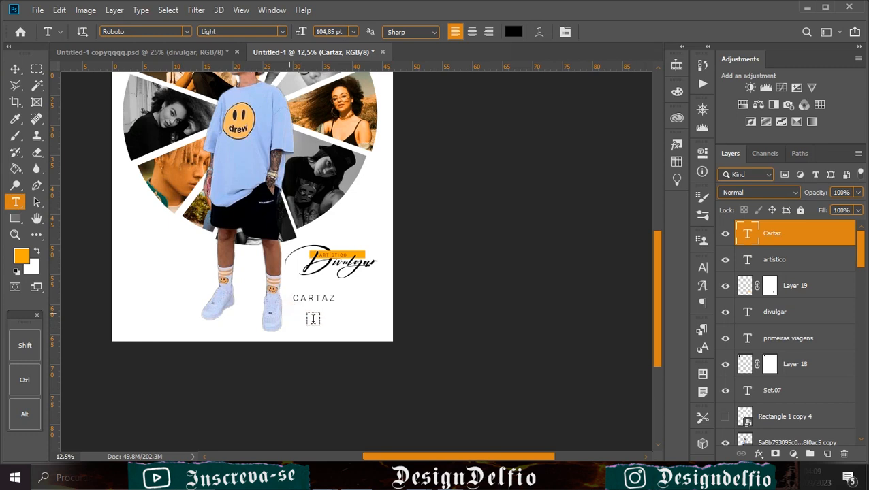
{"action": "left_click", "coordinate": [312, 318]}
{"action": "key", "text": "BackSpace"}
{"action": "key", "text": "ctrl+v"}
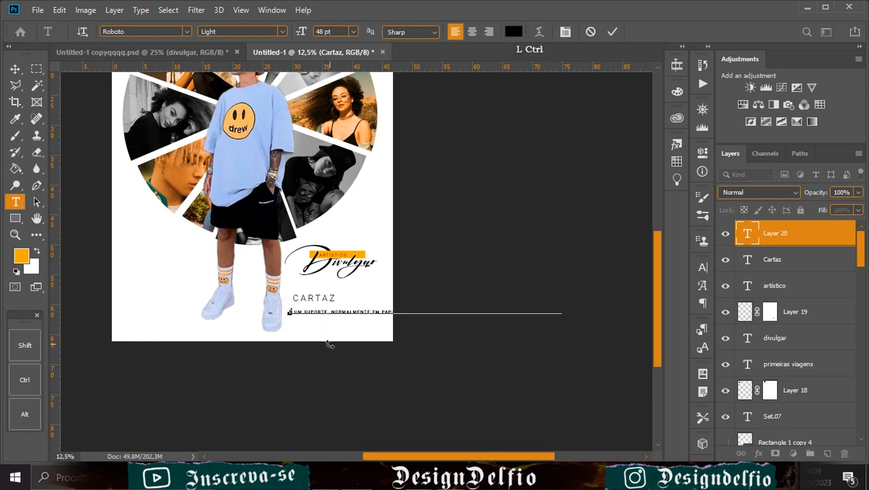
{"action": "key", "text": "ctrl+plus"}
{"action": "key", "text": "ctrl+plus"}
{"action": "key", "text": "ctrl+plus"}
{"action": "left_click", "coordinate": [612, 31]}
- Turn off all caps for the description, set its tracking to 50 and align it directly beneath "CARTAZ"
{"action": "left_click", "coordinate": [702, 267]}
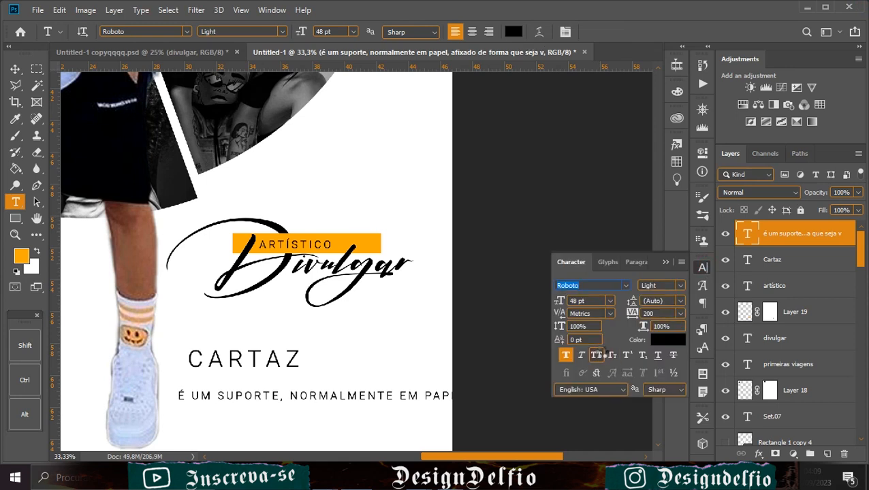
{"action": "left_click", "coordinate": [597, 355]}
{"action": "left_click", "coordinate": [680, 313]}
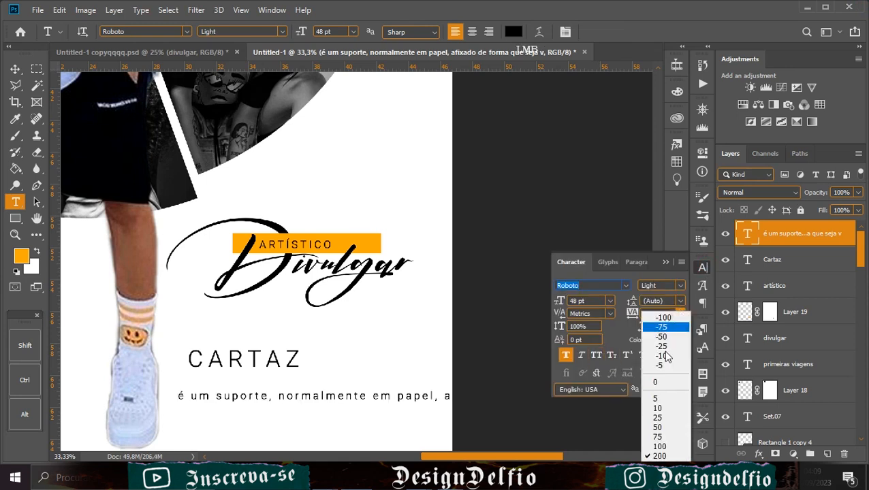
{"action": "left_click", "coordinate": [661, 420]}
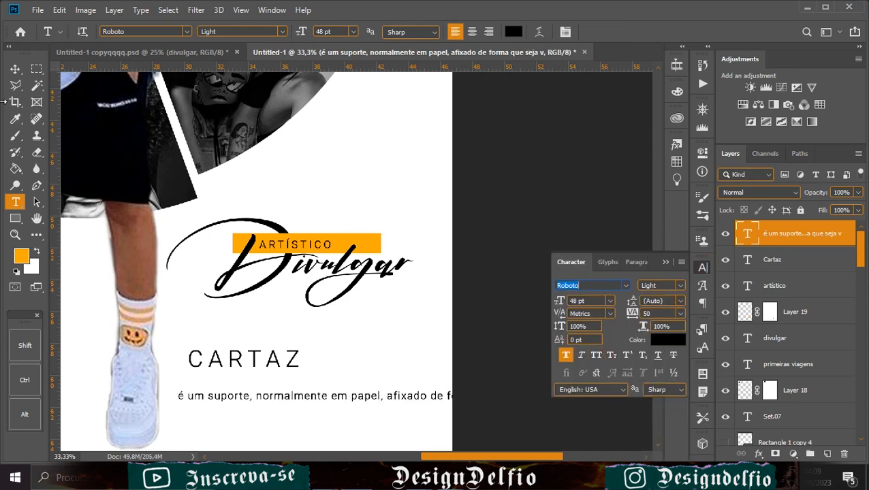
{"action": "left_click", "coordinate": [15, 69]}
{"action": "left_click_drag", "start_coordinate": [374, 402], "coordinate": [381, 381]}
- Break the description into two lines, with the second line starting at "que seja visível em locais públicos."
{"action": "left_click", "coordinate": [16, 203]}
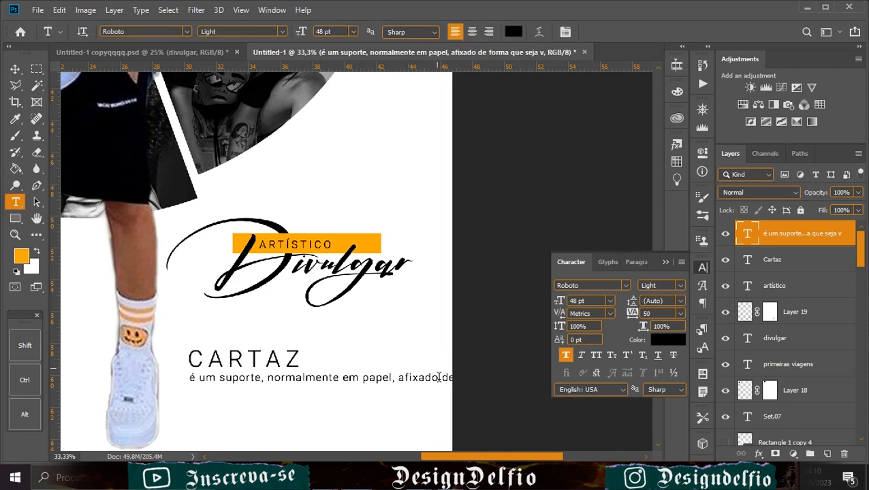
{"action": "left_click", "coordinate": [441, 376]}
{"action": "key", "text": "Return"}
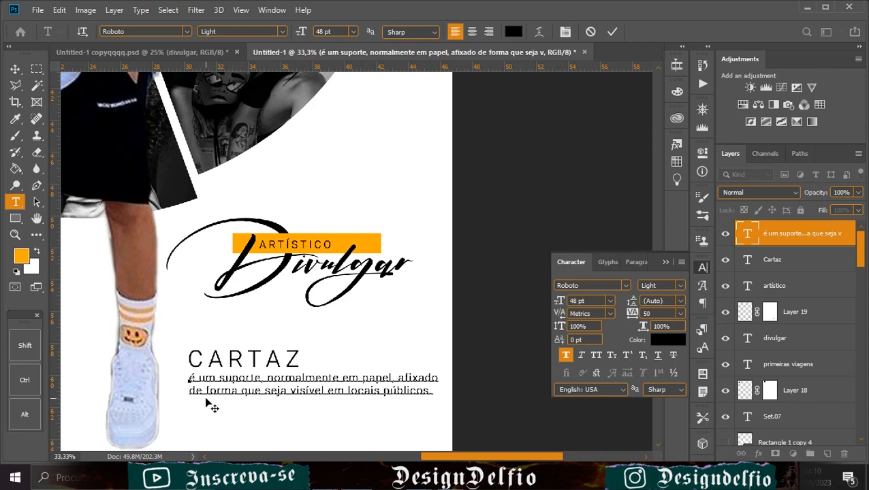
{"action": "key", "text": "Return"}
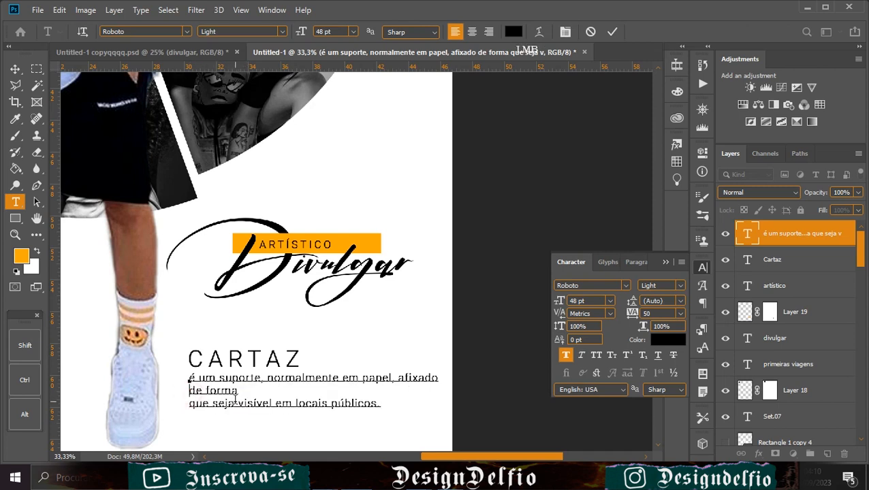
{"action": "key", "text": "BackSpace"}
{"action": "left_click", "coordinate": [613, 31]}
{"action": "key", "text": "v"}
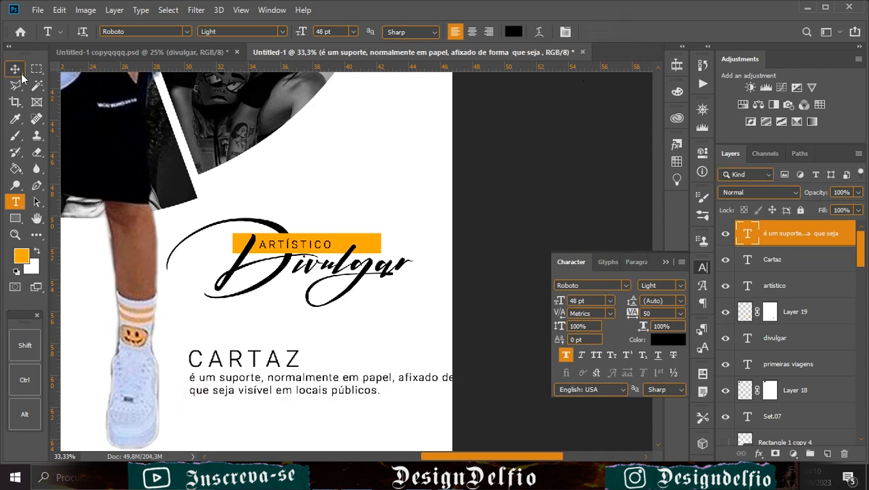
- Scale the two-line description to about 82% so it fits inside the poster edge, and set its weight to Regular
{"action": "key", "text": "ctrl+t"}
{"action": "left_click_drag", "start_coordinate": [486, 396], "coordinate": [442, 393]}
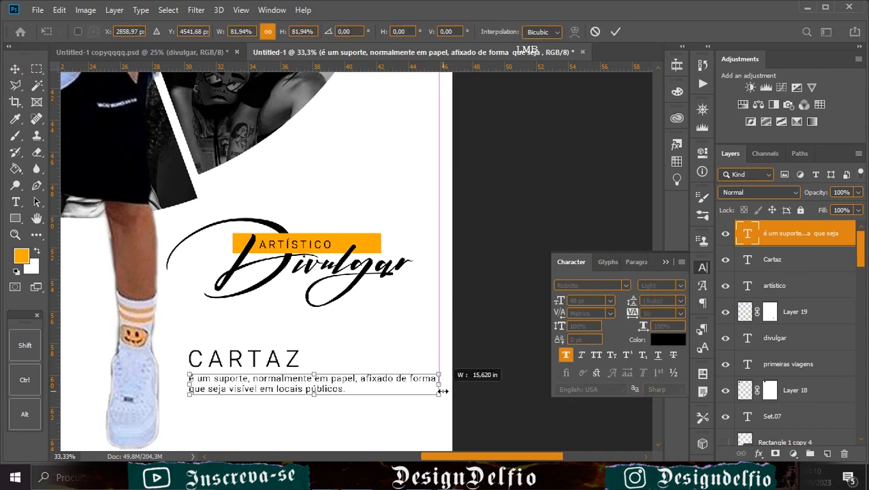
{"action": "left_click", "coordinate": [615, 31]}
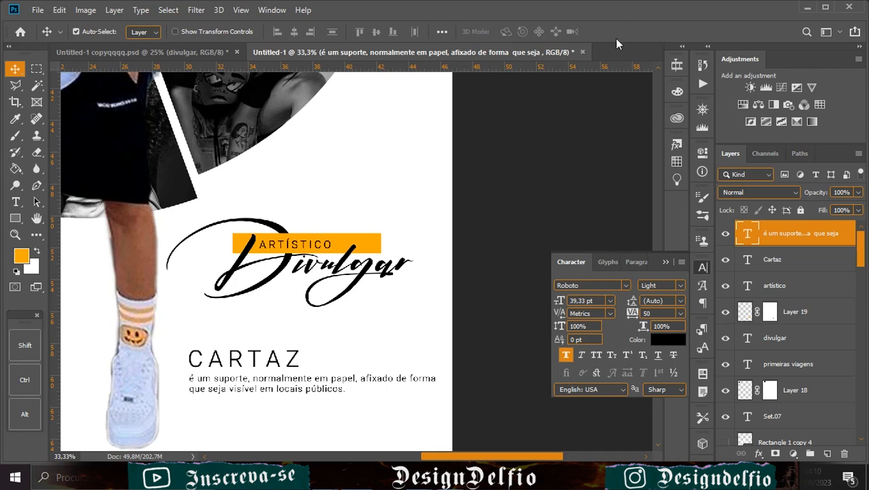
{"action": "left_click", "coordinate": [679, 286]}
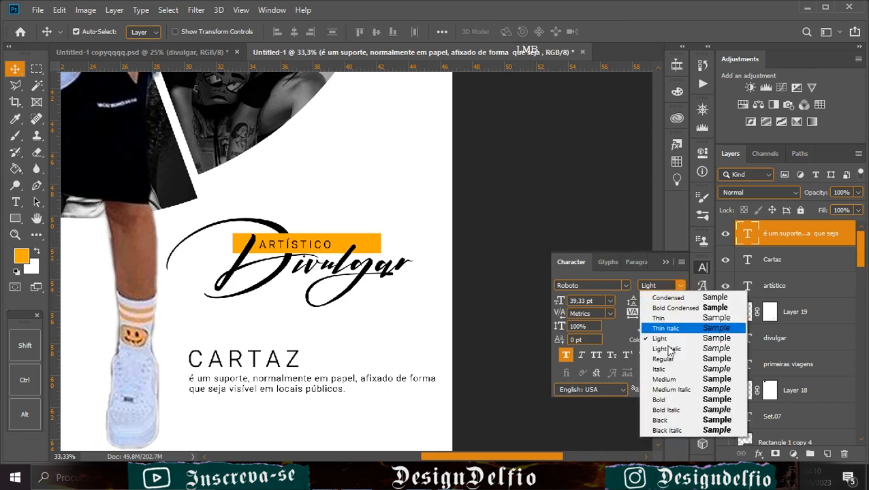
{"action": "left_click", "coordinate": [670, 359]}
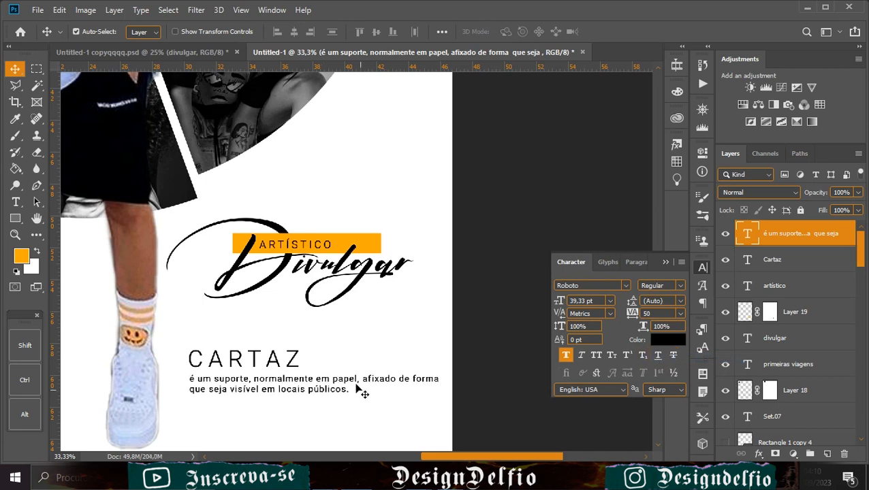
- Place the WhatsApp and Facebook icons, one above the other, in the poster's lower-left corner
{"action": "key", "text": "ctrl+minus"}
{"action": "key", "text": "ctrl+minus"}
{"action": "key", "text": "ctrl+minus"}
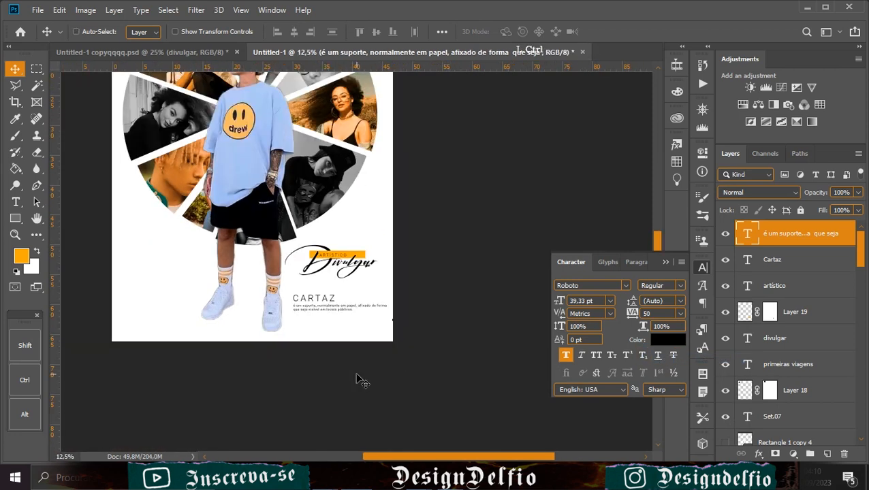
{"action": "left_click_drag", "start_coordinate": [288, 250], "coordinate": [408, 300]}
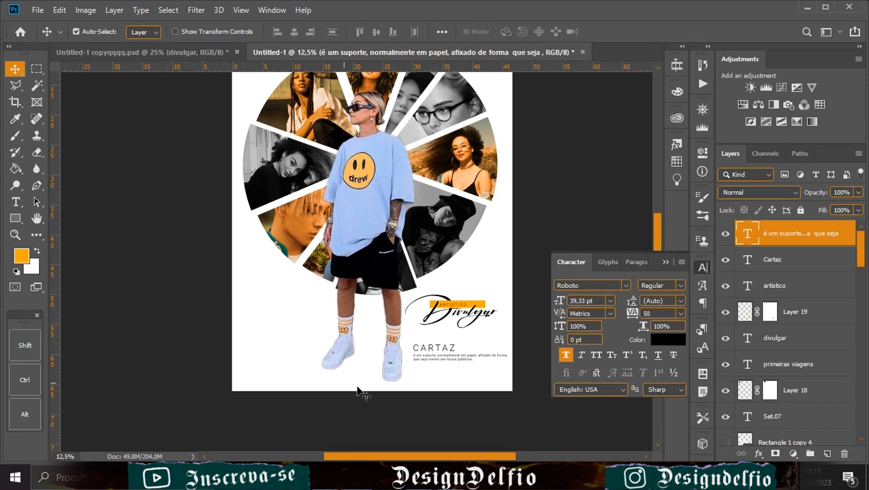
{"action": "left_click_drag", "start_coordinate": [348, 340], "coordinate": [247, 386]}
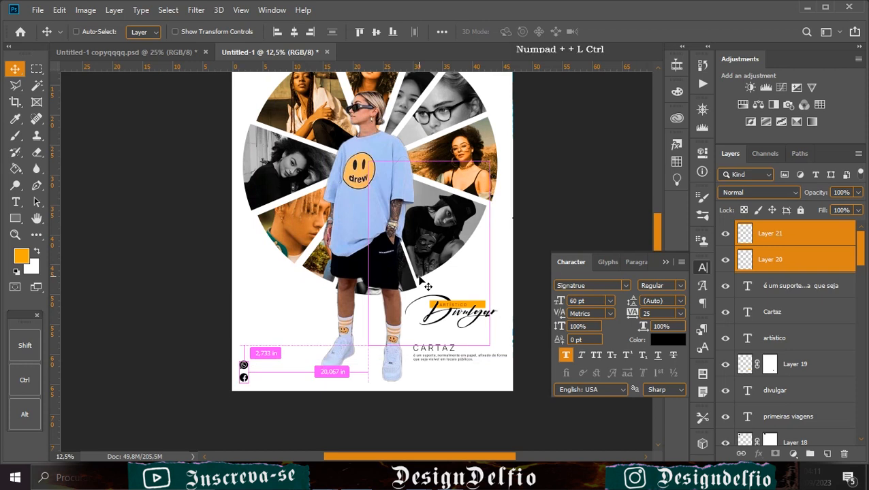
{"action": "key", "text": "ctrl+plus"}
{"action": "left_click_drag", "start_coordinate": [288, 404], "coordinate": [320, 262]}
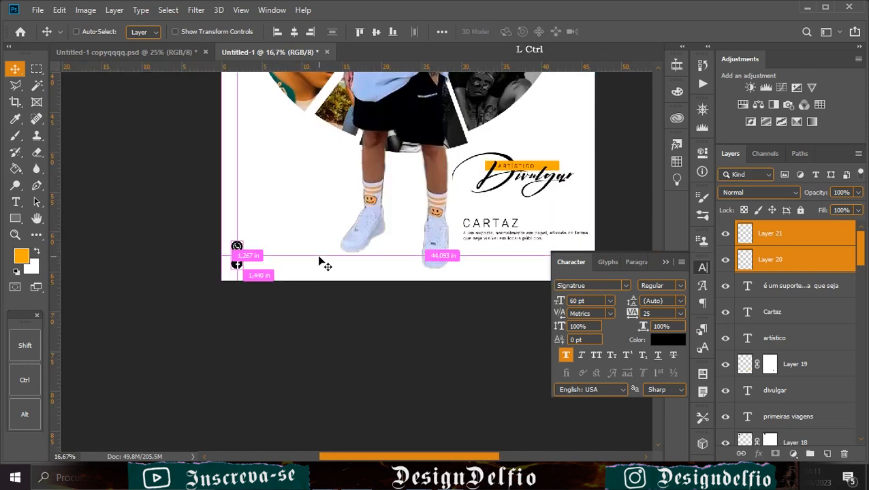
{"action": "left_click", "coordinate": [318, 263], "text": "ctrl"}
{"action": "left_click", "coordinate": [318, 264], "text": "ctrl"}
{"action": "left_click_drag", "start_coordinate": [336, 266], "coordinate": [484, 160]}
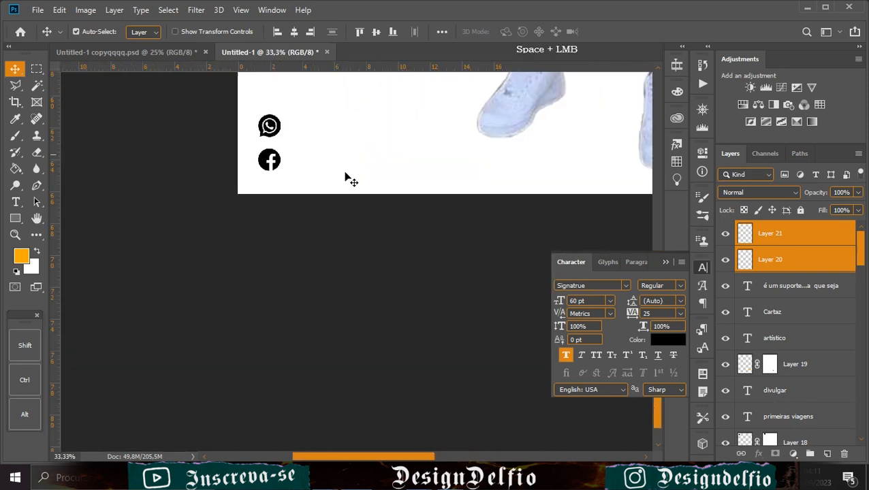
{"action": "left_click", "coordinate": [798, 262]}
{"action": "left_click", "coordinate": [826, 455]}
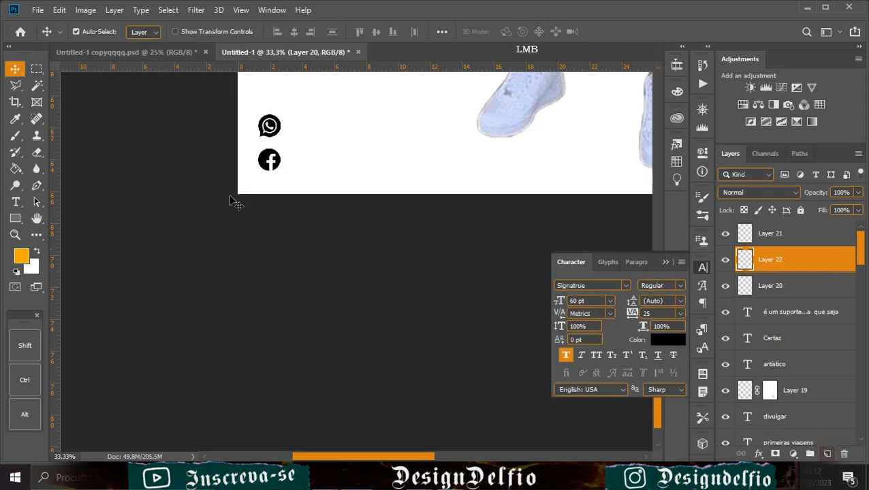
{"action": "left_click", "coordinate": [15, 201]}
{"action": "left_click", "coordinate": [298, 158]}
{"action": "key", "text": "ctrl"}
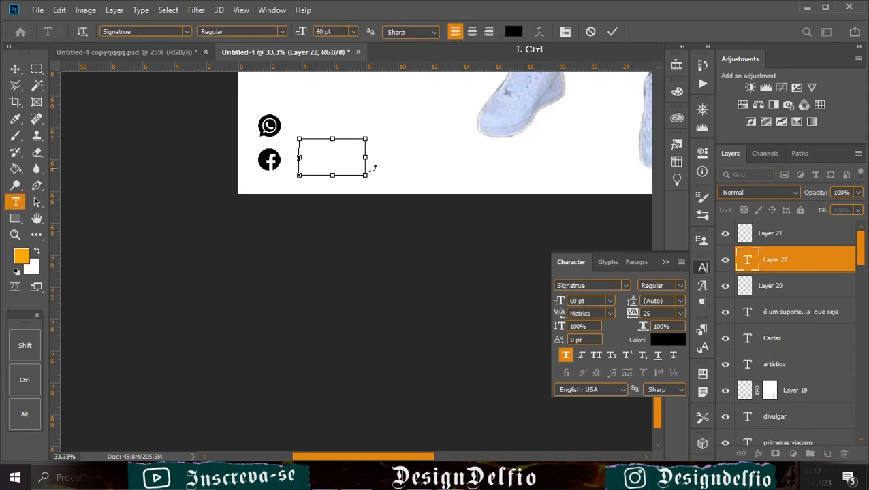
{"action": "key", "text": "ctrl+v"}
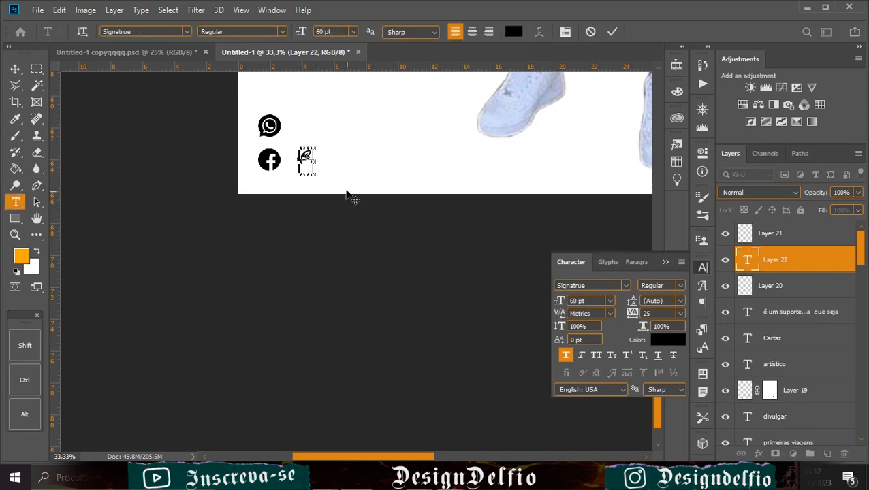
{"action": "left_click", "coordinate": [609, 31]}
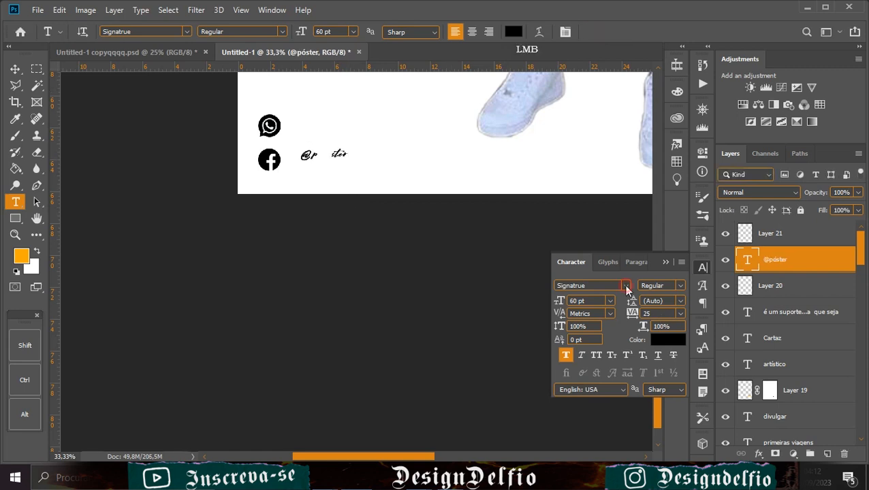
{"action": "left_click", "coordinate": [625, 285]}
{"action": "left_click", "coordinate": [606, 33]}
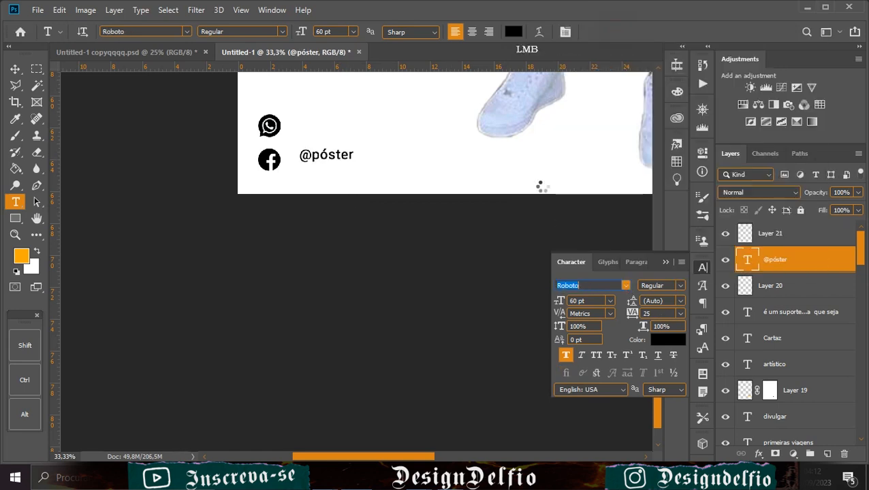
{"action": "left_click", "coordinate": [675, 285]}
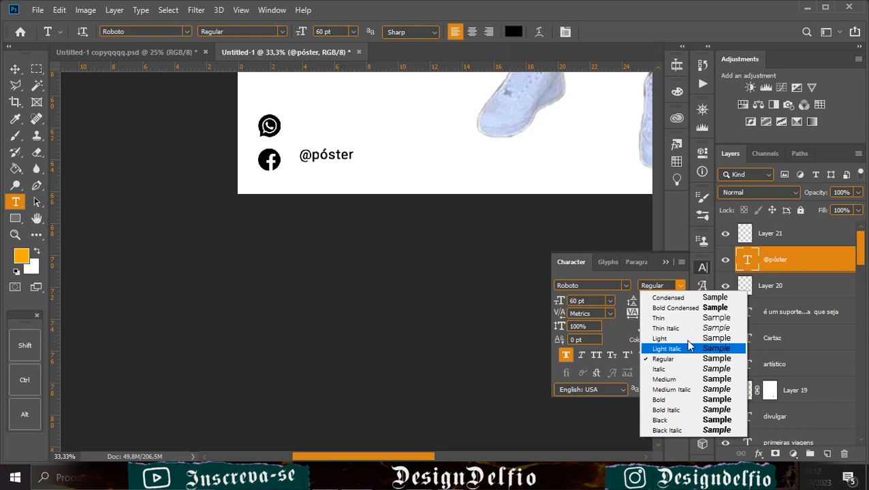
{"action": "left_click", "coordinate": [686, 339]}
{"action": "key", "text": "v"}
{"action": "left_click_drag", "start_coordinate": [330, 160], "coordinate": [320, 162]}
{"action": "left_click", "coordinate": [679, 313]}
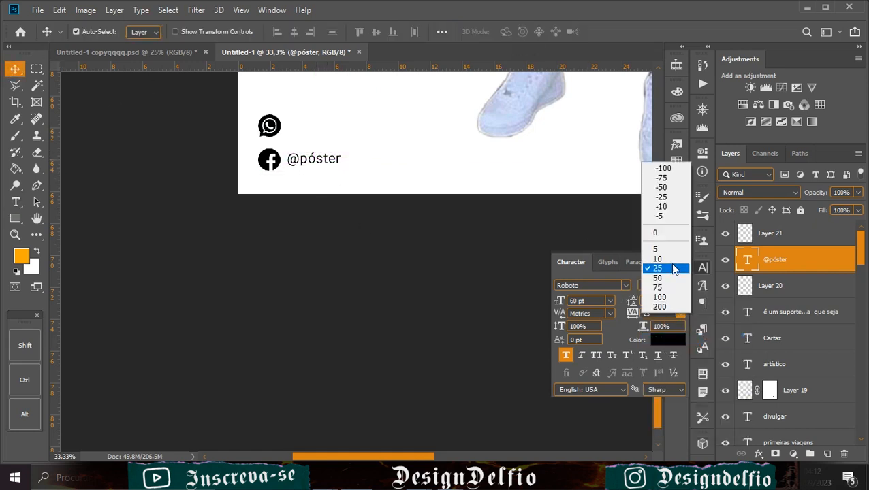
{"action": "left_click", "coordinate": [661, 297]}
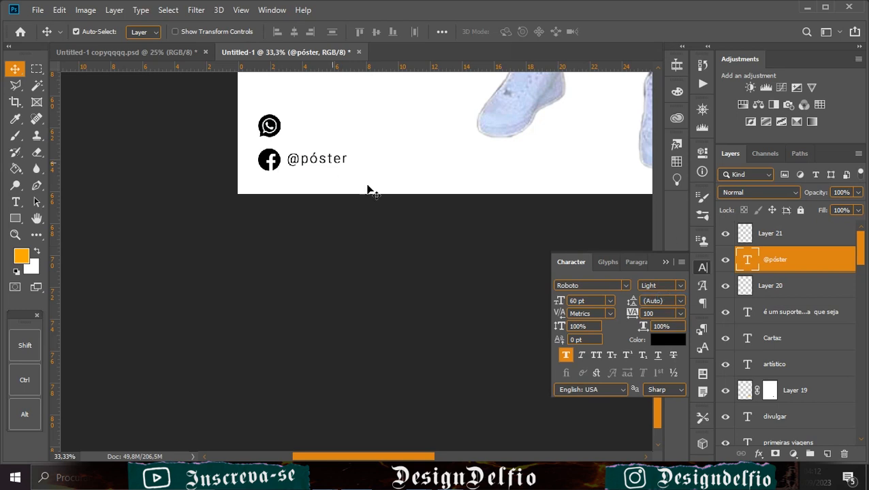
{"action": "left_click_drag", "start_coordinate": [305, 173], "coordinate": [307, 174]}
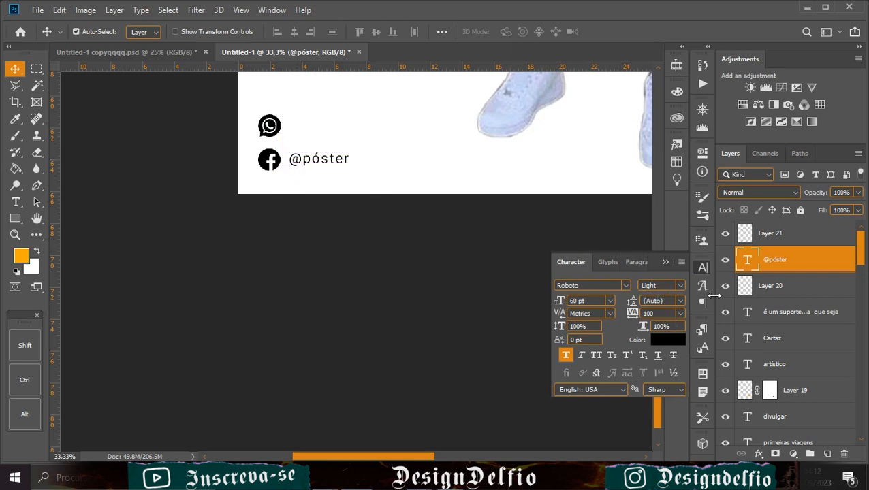
{"action": "left_click", "coordinate": [679, 313]}
{"action": "left_click", "coordinate": [657, 454]}
{"action": "left_click_drag", "start_coordinate": [343, 169], "coordinate": [332, 164]}
{"action": "left_click", "coordinate": [610, 300]}
{"action": "left_click", "coordinate": [597, 275]}
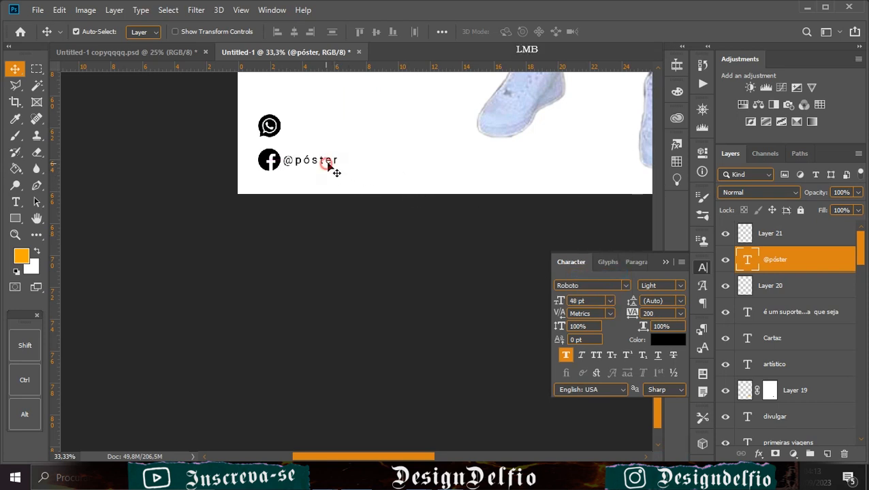
{"action": "left_click_drag", "start_coordinate": [329, 167], "coordinate": [332, 168]}
{"action": "left_click", "coordinate": [610, 300]}
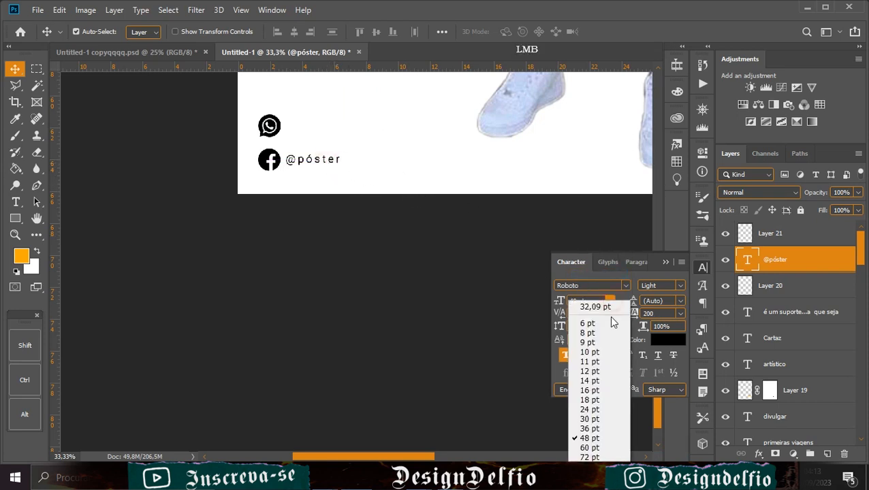
{"action": "left_click", "coordinate": [599, 448]}
{"action": "left_click_drag", "start_coordinate": [335, 158], "coordinate": [333, 159]}
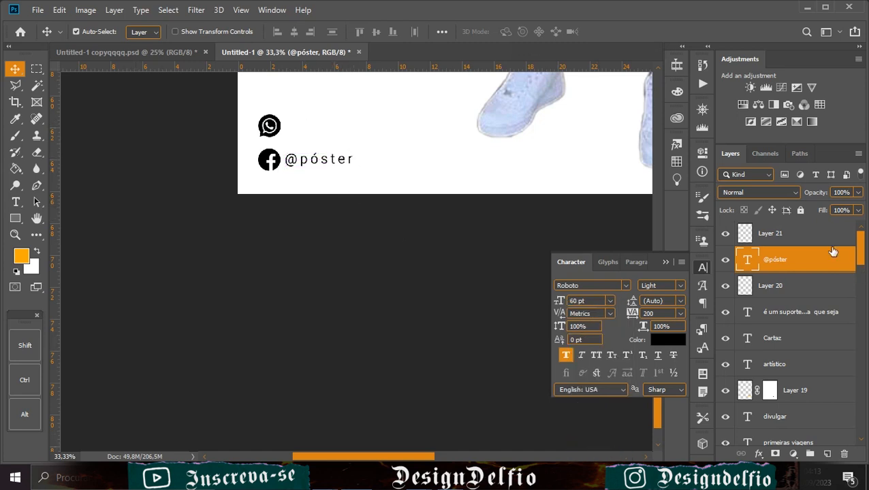
- Add a text layer reading "-123" beside the WhatsApp icon and set its weight to Regular
{"action": "left_click", "coordinate": [798, 234]}
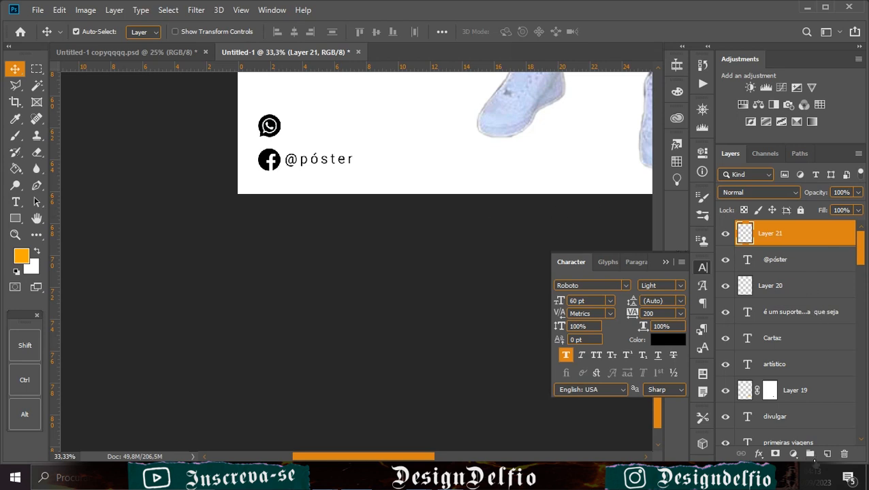
{"action": "left_click", "coordinate": [826, 454]}
{"action": "left_click", "coordinate": [16, 203]}
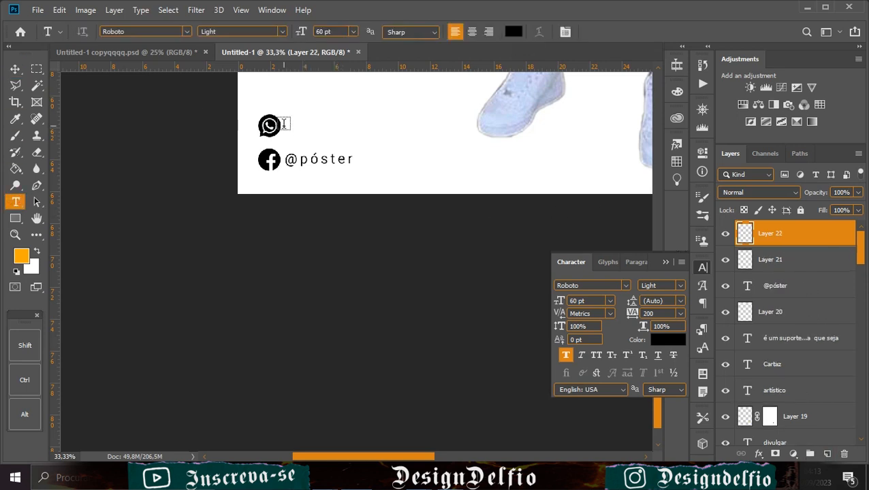
{"action": "left_click", "coordinate": [288, 127]}
{"action": "key", "text": "BackSpace"}
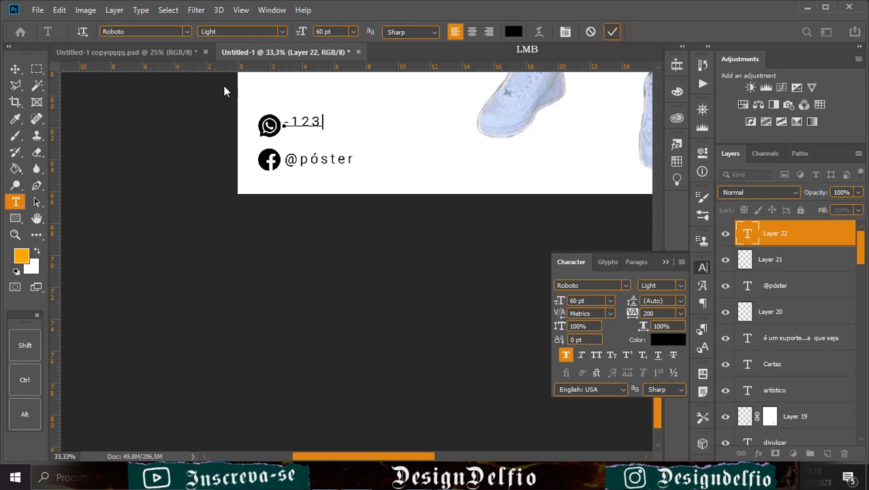
{"action": "left_click", "coordinate": [14, 70]}
{"action": "left_click_drag", "start_coordinate": [317, 122], "coordinate": [318, 127]}
{"action": "left_click", "coordinate": [679, 286]}
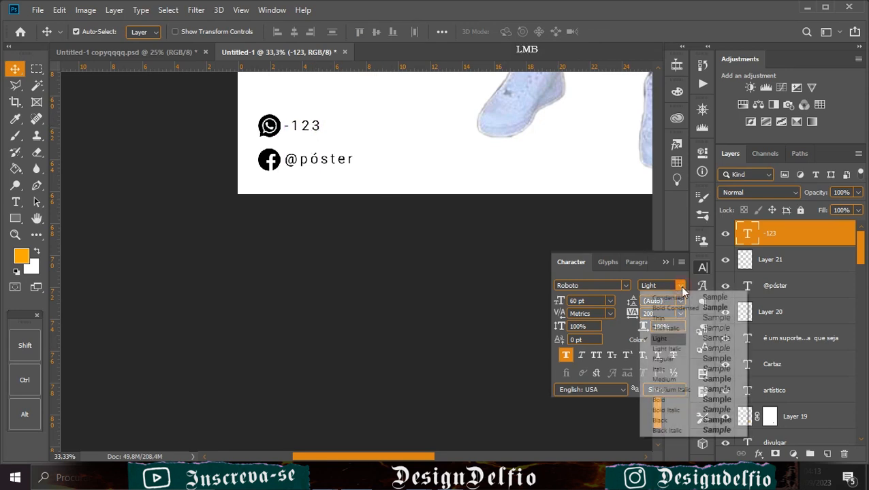
{"action": "left_click", "coordinate": [647, 357]}
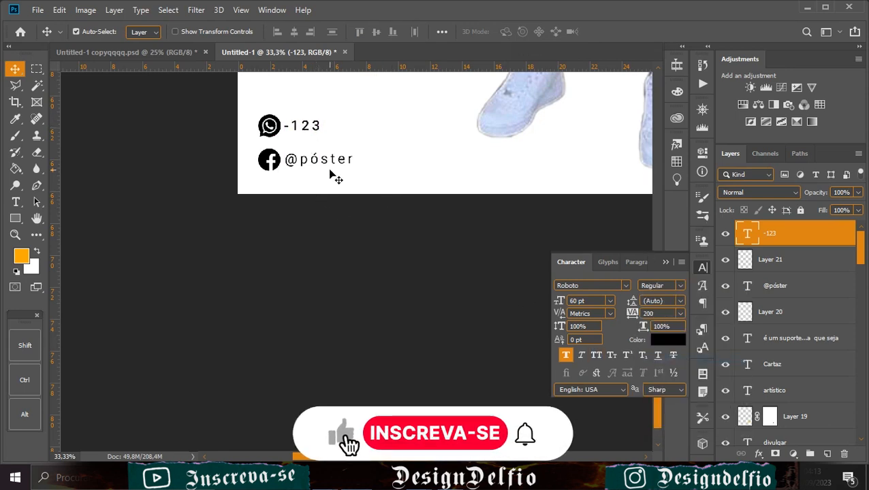
- Add a Curves adjustment above the central model cutout, darkening its shadows and brightening its highlights
{"action": "key", "text": "ctrl+minus"}
{"action": "key", "text": "ctrl+minus"}
{"action": "key", "text": "ctrl+minus"}
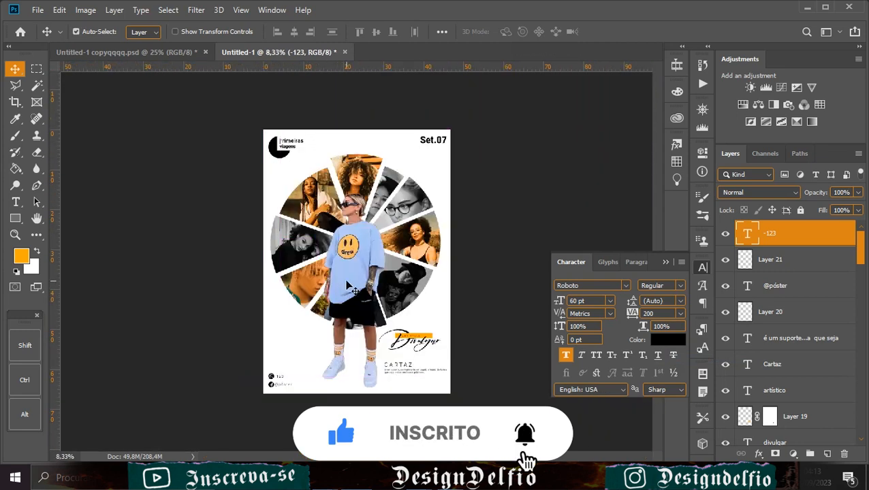
{"action": "left_click", "coordinate": [339, 288], "text": "ctrl"}
{"action": "scroll", "coordinate": [801, 400], "scroll_direction": "down", "scroll_amount": 2}
{"action": "left_click", "coordinate": [781, 87]}
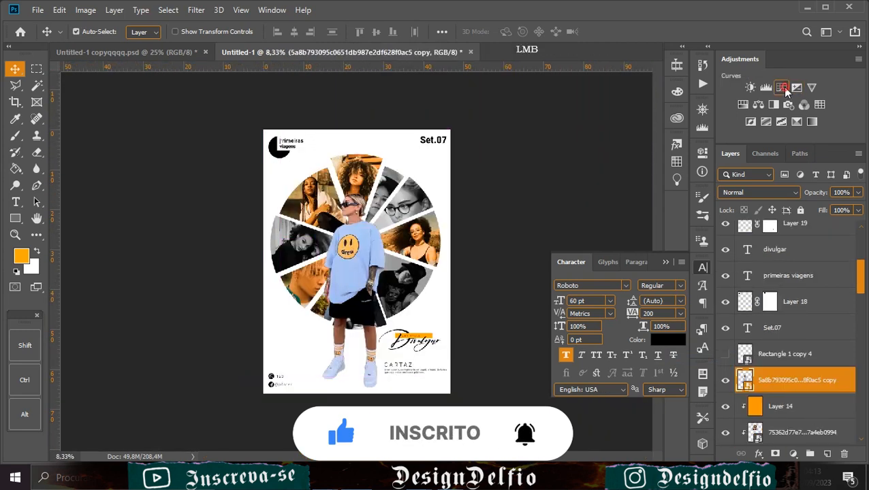
{"action": "left_click_drag", "start_coordinate": [570, 316], "coordinate": [571, 328]}
{"action": "left_click_drag", "start_coordinate": [630, 272], "coordinate": [628, 263]}
{"action": "left_click", "coordinate": [666, 148]}
- Create a new layer directly above the Background and set the foreground color to #dddddd
{"action": "scroll", "coordinate": [787, 405], "scroll_direction": "down", "scroll_amount": 10}
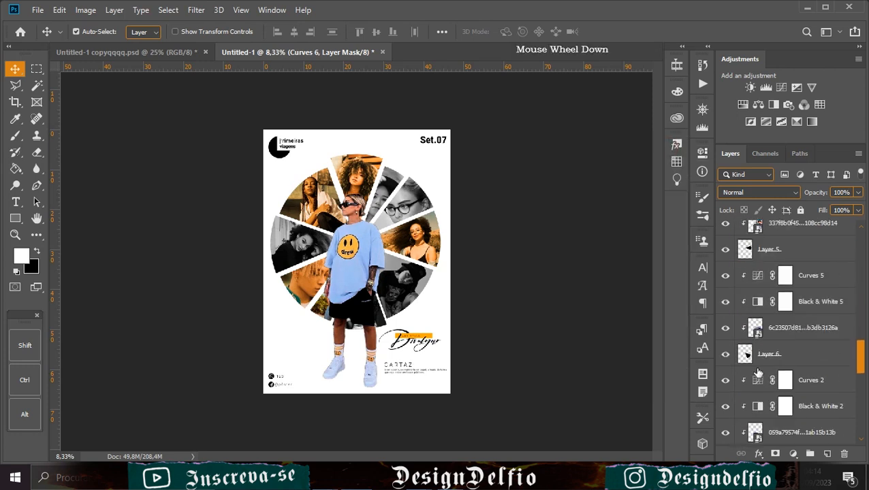
{"action": "left_click", "coordinate": [769, 406]}
{"action": "left_click", "coordinate": [776, 432]}
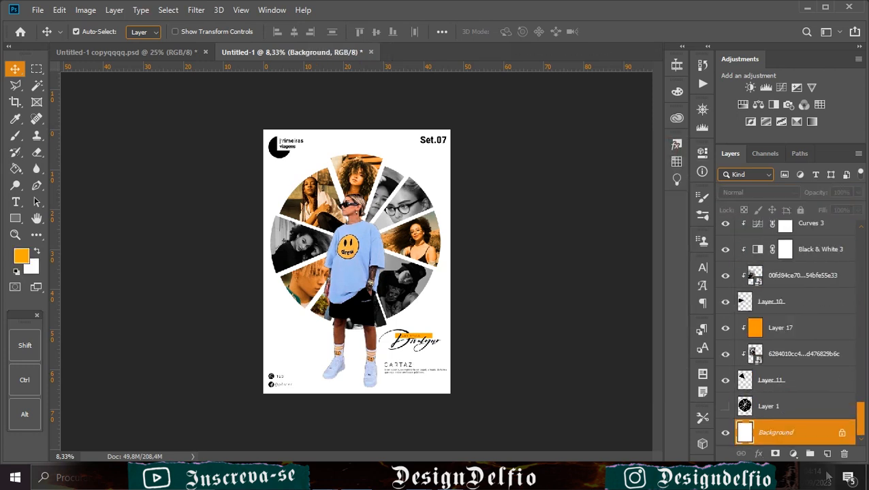
{"action": "left_click", "coordinate": [826, 454]}
{"action": "left_click", "coordinate": [17, 272]}
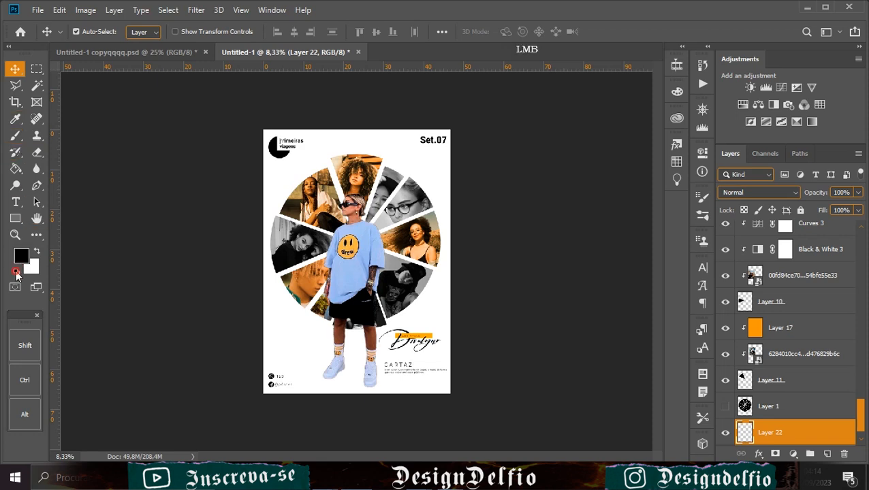
{"action": "left_click", "coordinate": [21, 255]}
{"action": "type", "text": "dddddd"}
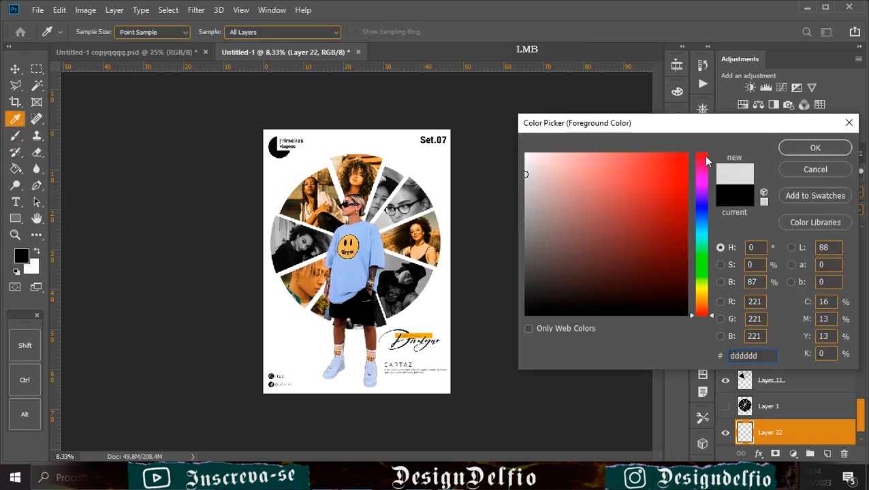
{"action": "left_click", "coordinate": [815, 147]}
- Flood the new background layer with the light gray foreground color and reduce its Fill to 47%
{"action": "left_click", "coordinate": [16, 168]}
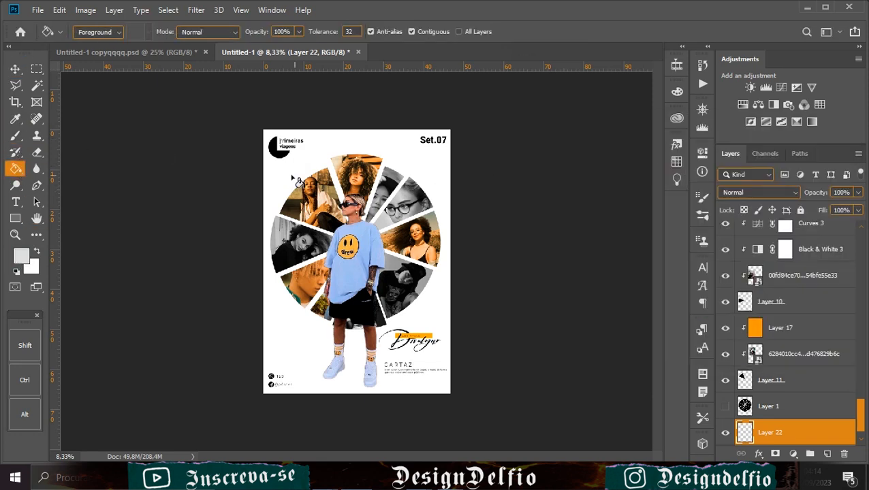
{"action": "left_click", "coordinate": [291, 175]}
{"action": "left_click", "coordinate": [19, 69]}
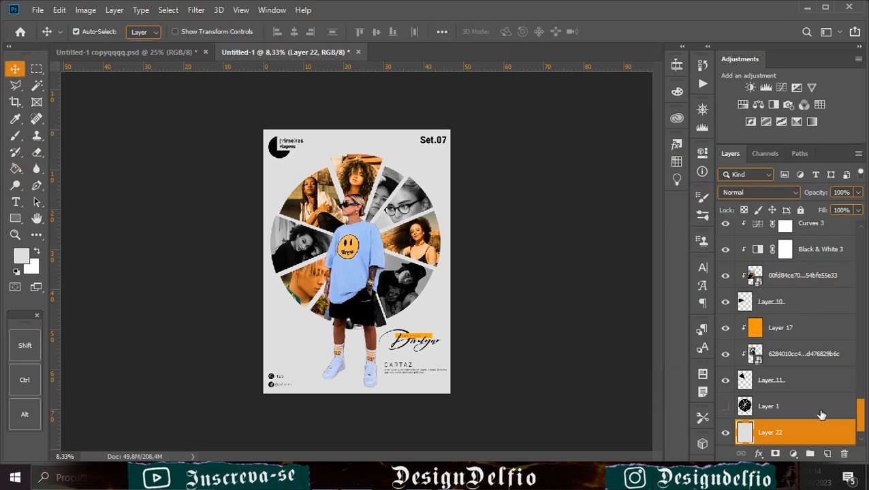
{"action": "left_click", "coordinate": [856, 213]}
{"action": "left_click", "coordinate": [823, 223]}
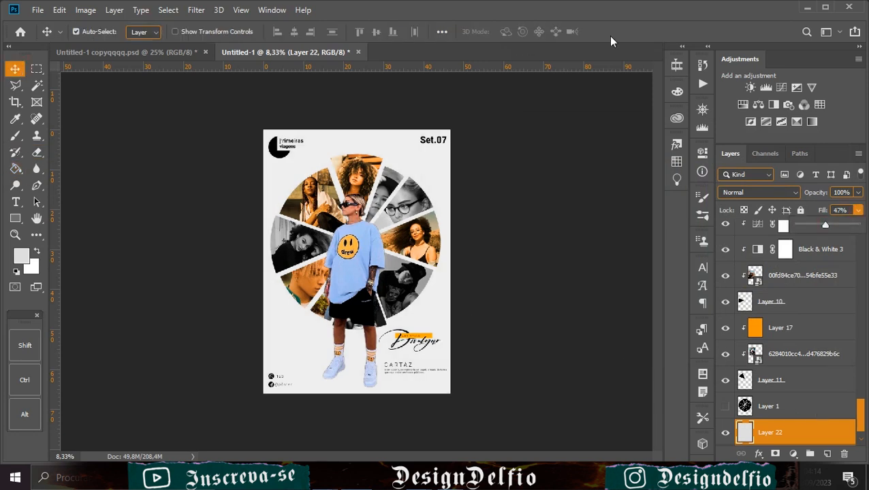
- Add a text layer above "-123" with the pasted "Os problemas estruturais e formais" paragraph, placed below the wheel on the model's left
{"action": "scroll", "coordinate": [749, 293], "scroll_direction": "up", "scroll_amount": 10}
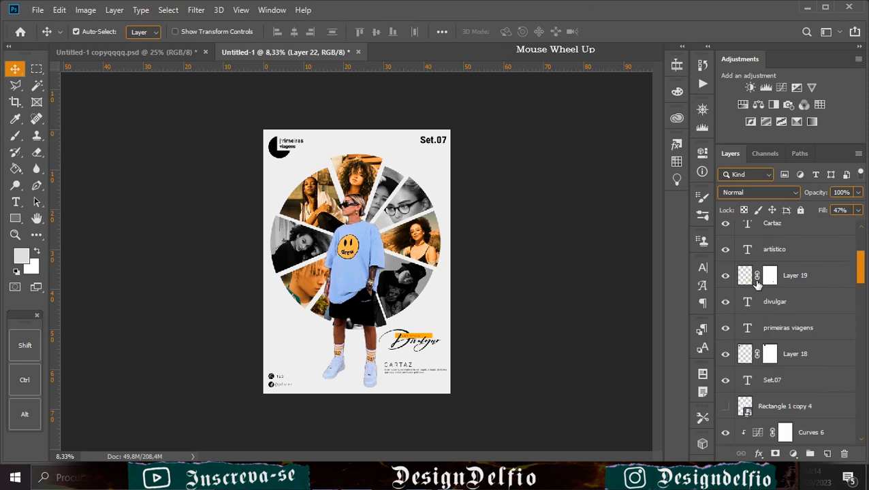
{"action": "left_click", "coordinate": [791, 236]}
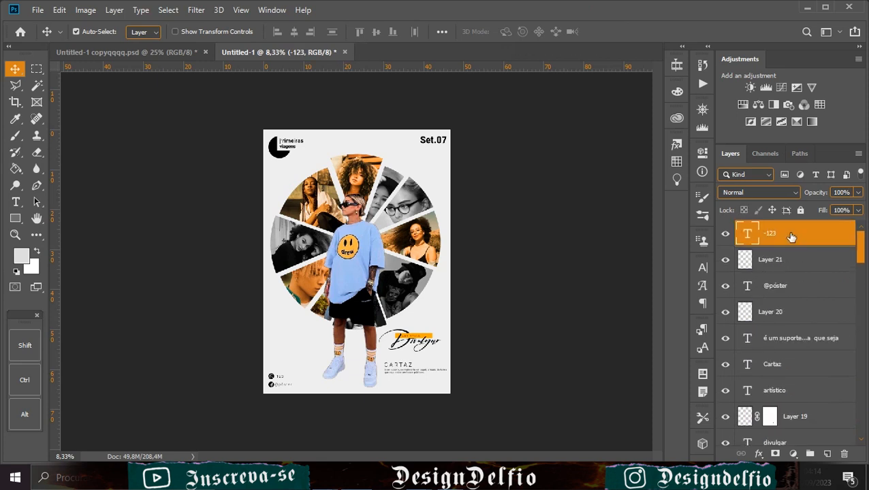
{"action": "key", "text": "t"}
{"action": "scroll", "coordinate": [863, 320], "scroll_direction": "up", "scroll_amount": 1}
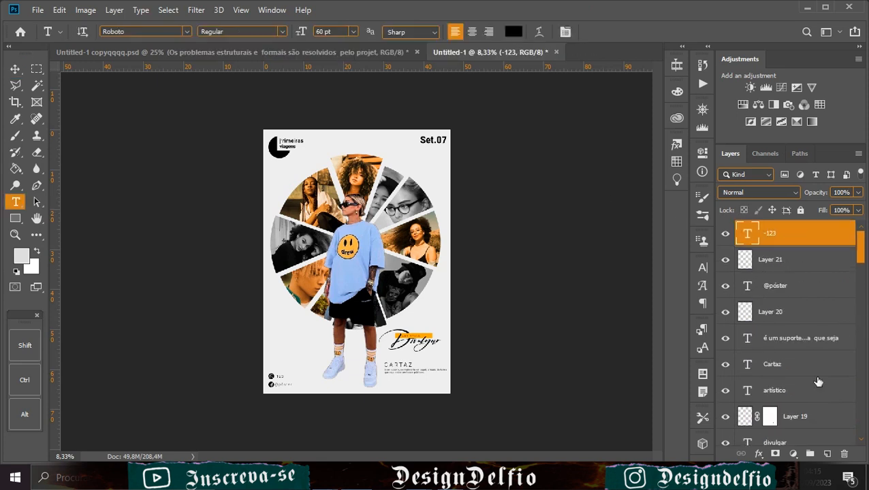
{"action": "left_click", "coordinate": [827, 453]}
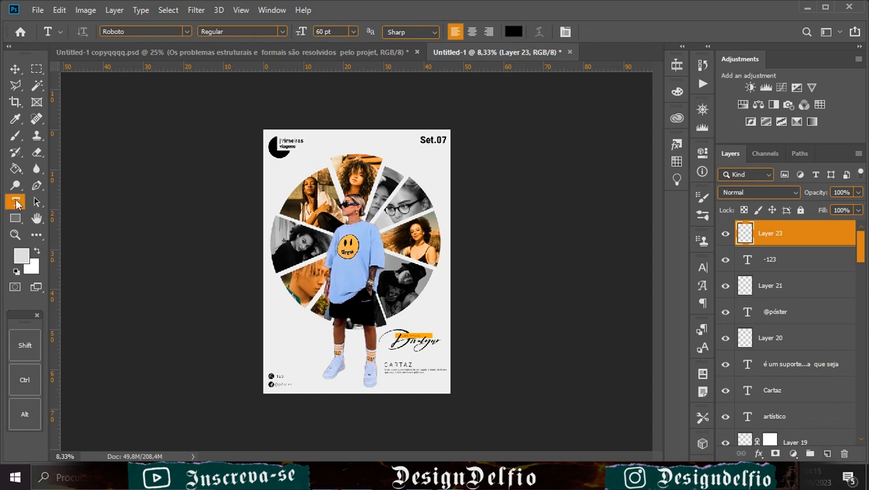
{"action": "left_click", "coordinate": [268, 327]}
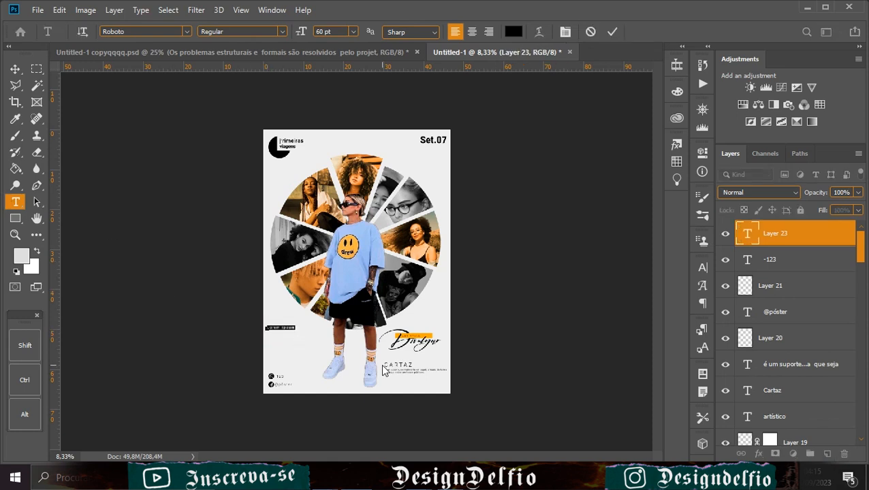
{"action": "key", "text": "ctrl+v"}
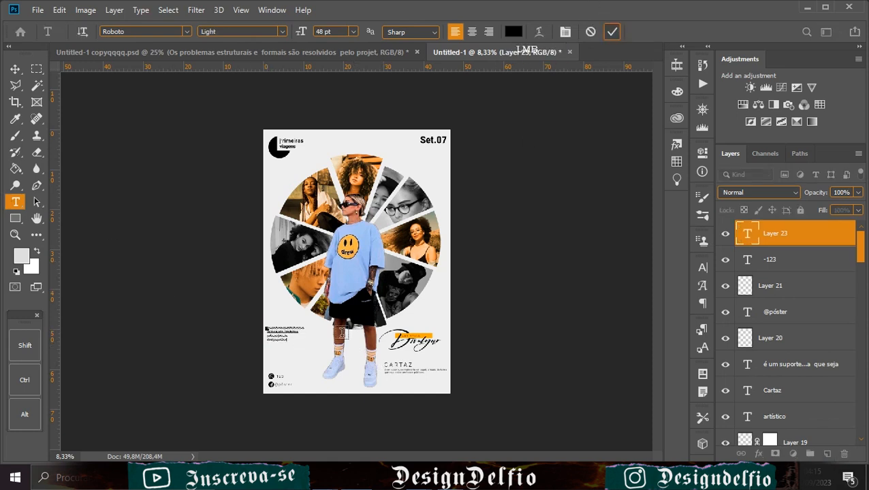
{"action": "left_click", "coordinate": [612, 32]}
{"action": "left_click", "coordinate": [16, 69]}
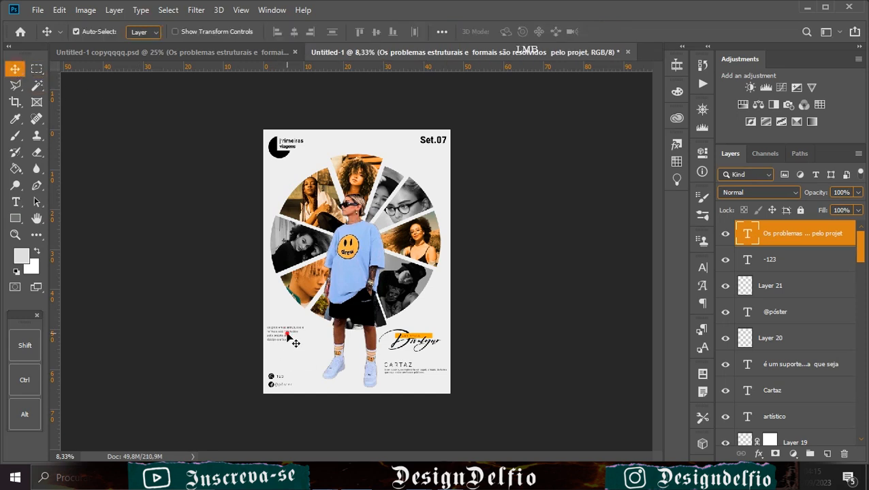
{"action": "left_click_drag", "start_coordinate": [288, 331], "coordinate": [290, 334]}
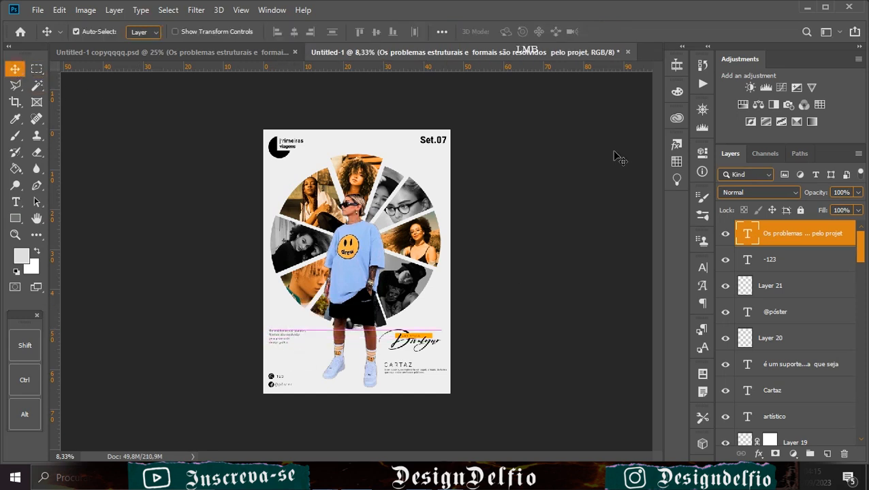
- Add a Color Lookup adjustment above all layers and choose the DropBlues.3DL look
{"action": "left_click", "coordinate": [847, 236]}
{"action": "left_click", "coordinate": [820, 107]}
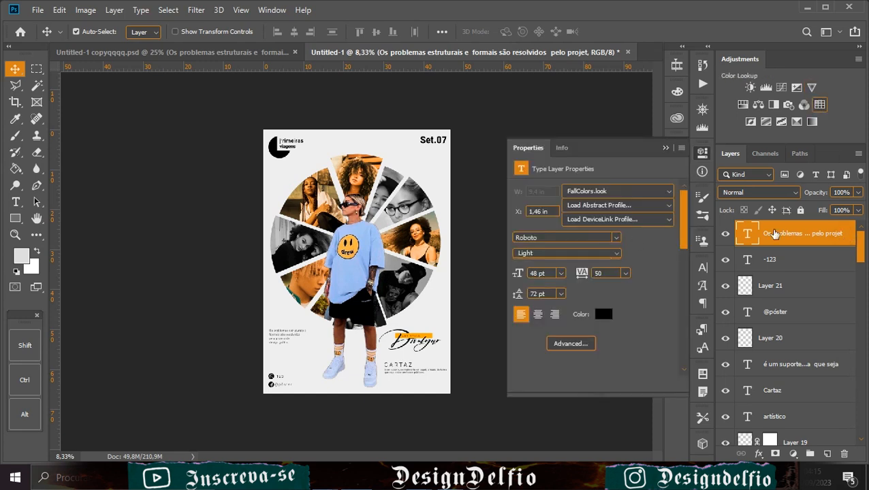
{"action": "left_click", "coordinate": [638, 193]}
{"action": "left_click", "coordinate": [613, 43]}
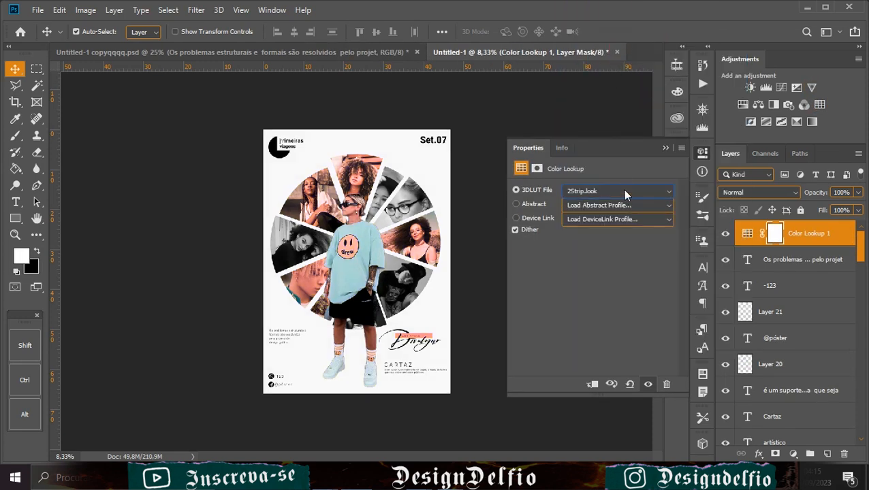
{"action": "scroll", "coordinate": [625, 194], "scroll_direction": "down", "scroll_amount": 5}
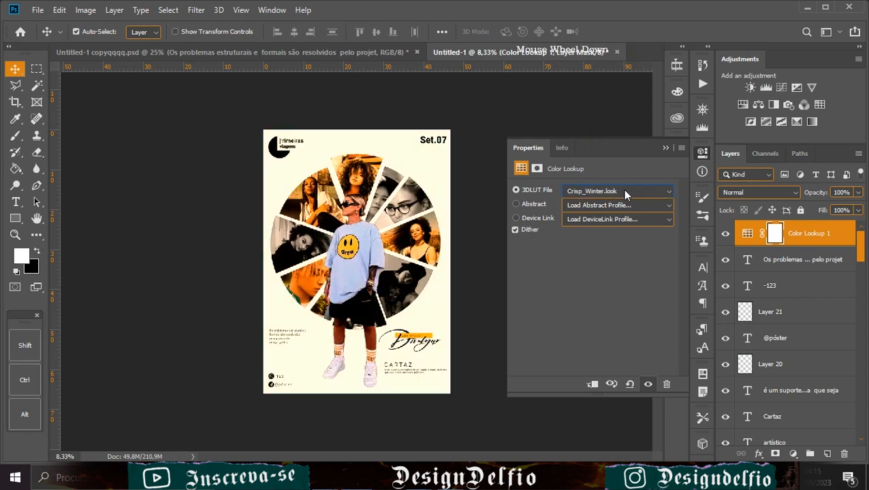
{"action": "scroll", "coordinate": [625, 194], "scroll_direction": "down", "scroll_amount": 1}
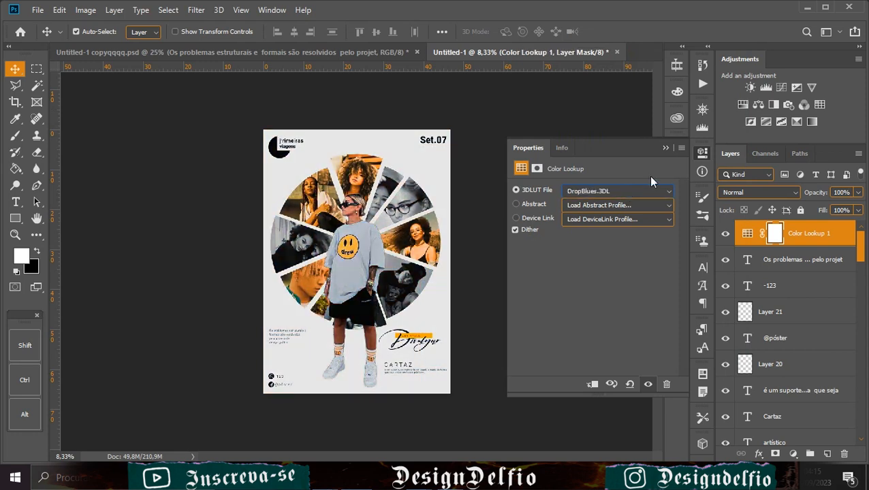
{"action": "left_click", "coordinate": [665, 148]}
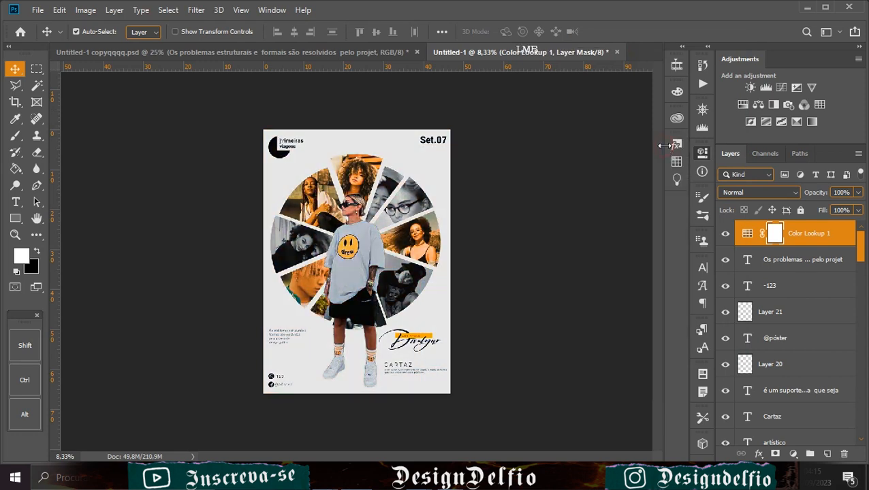
- Add a Curves adjustment above the Color Lookup layer, with a shadow point and a highlight point at input 218, output 217
{"action": "left_click", "coordinate": [795, 88]}
{"action": "key", "text": "ctrl+z"}
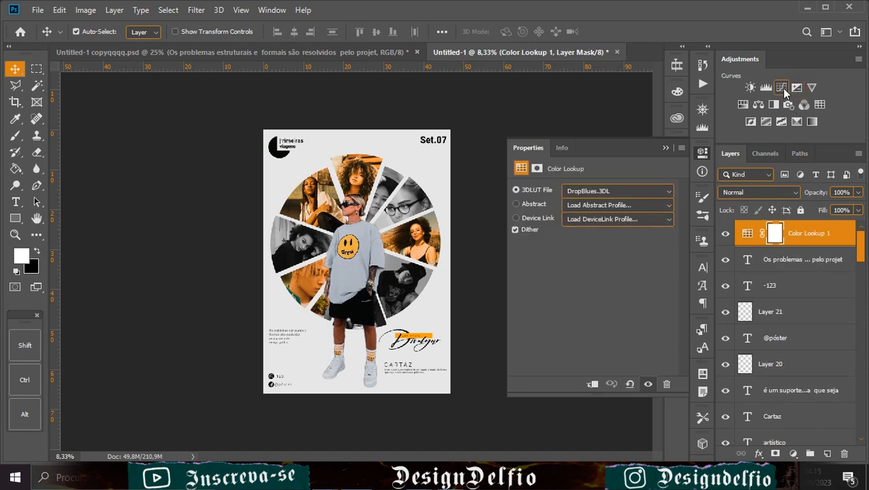
{"action": "left_click", "coordinate": [780, 87]}
{"action": "left_click", "coordinate": [569, 324]}
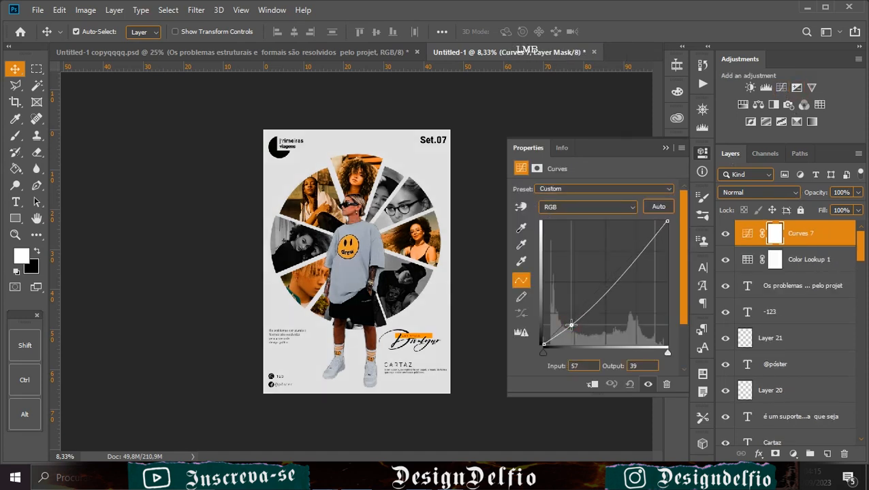
{"action": "left_click", "coordinate": [641, 246]}
{"action": "left_click_drag", "start_coordinate": [641, 247], "coordinate": [643, 232]}
{"action": "left_click_drag", "start_coordinate": [645, 233], "coordinate": [650, 239]}
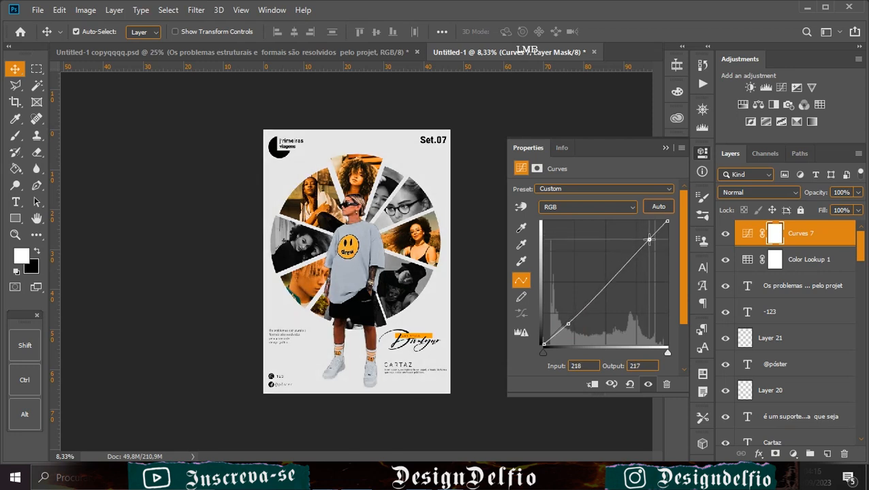
{"action": "left_click", "coordinate": [666, 148]}
- Lower the Fill of the top Curves layer and set the Color Lookup layer's Fill to 60%
{"action": "left_click_drag", "start_coordinate": [857, 211], "coordinate": [827, 227]}
{"action": "left_click", "coordinate": [841, 256]}
{"action": "left_click", "coordinate": [859, 211]}
{"action": "left_click", "coordinate": [832, 225]}
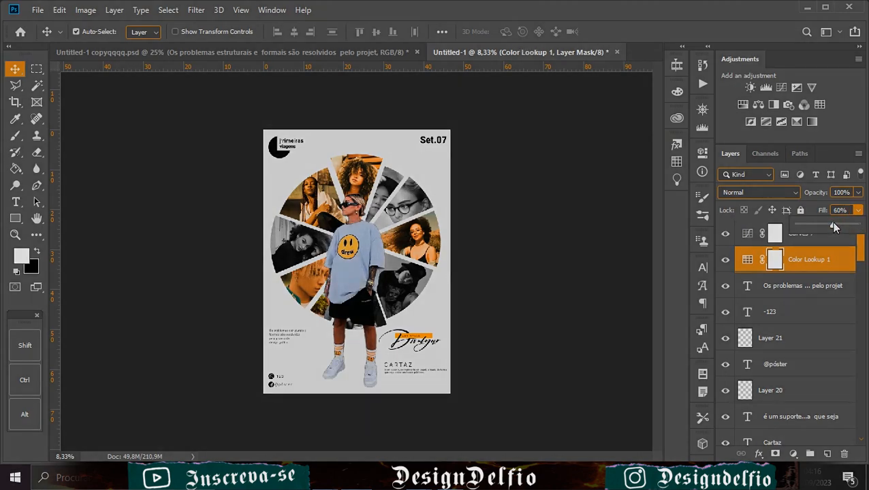